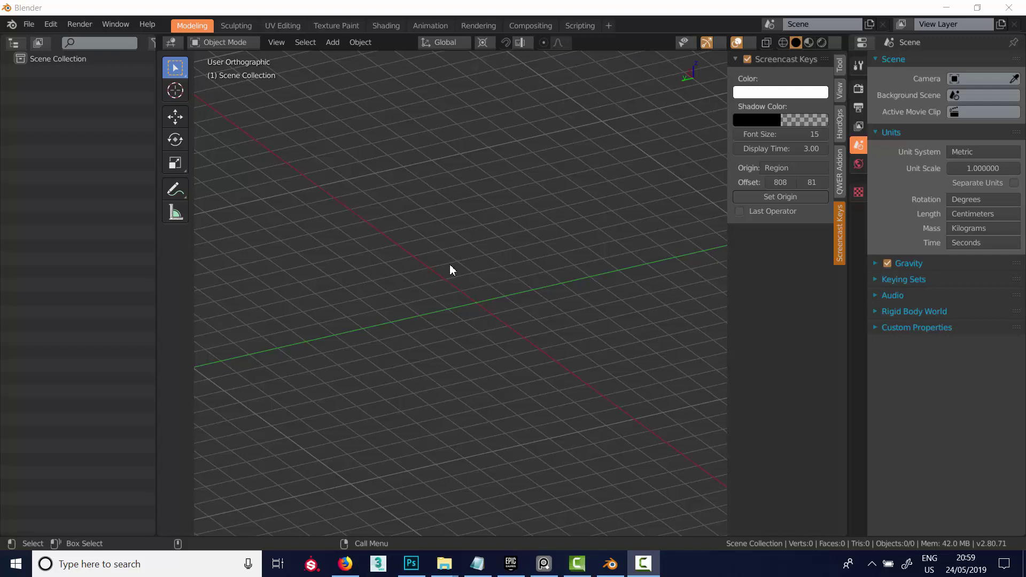
Step: Limit snapping to Move by turning off Rotate and Scale under Affect
left_click(373, 299)
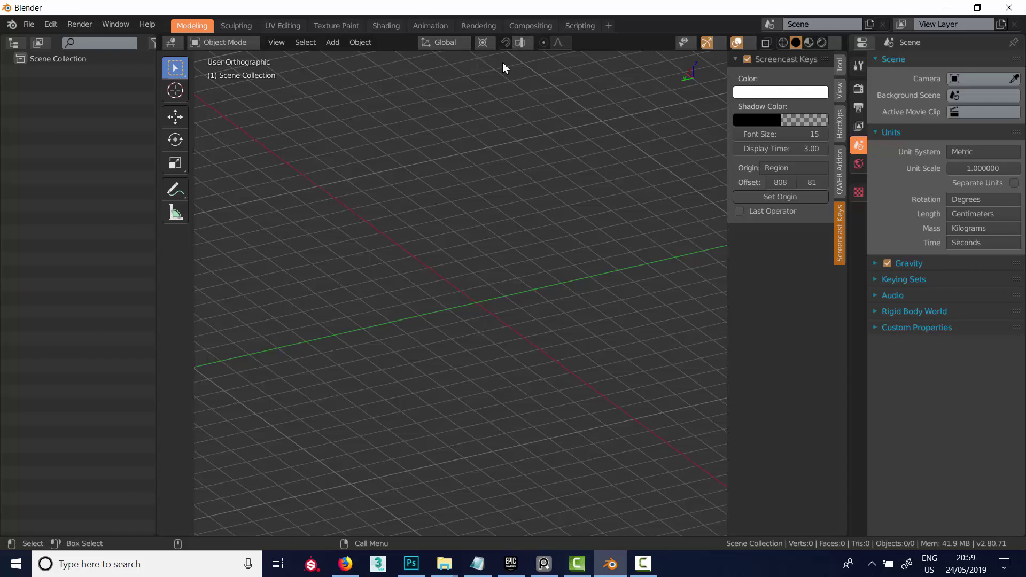
left_click(523, 43)
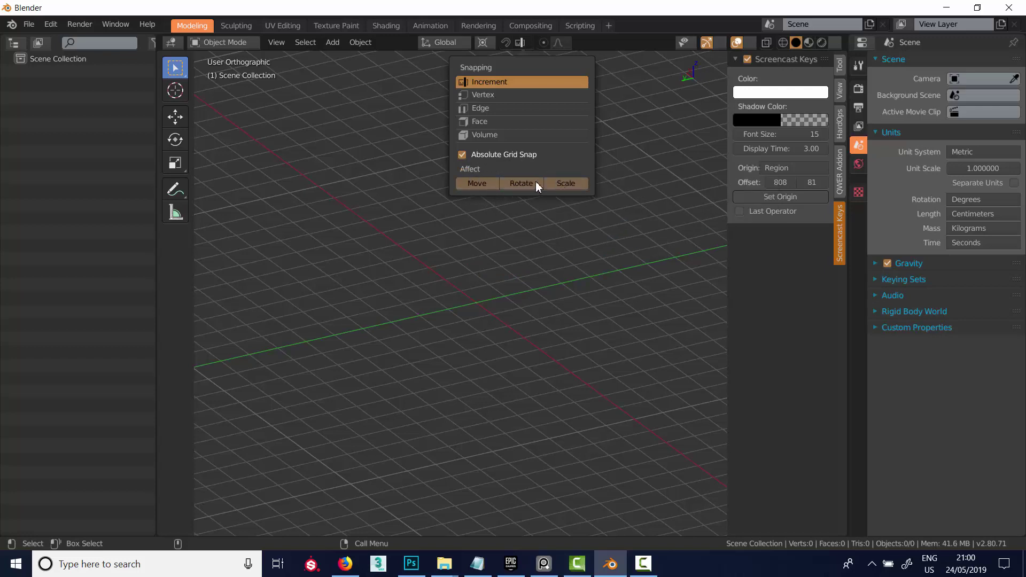
left_click(521, 184)
left_click(556, 184)
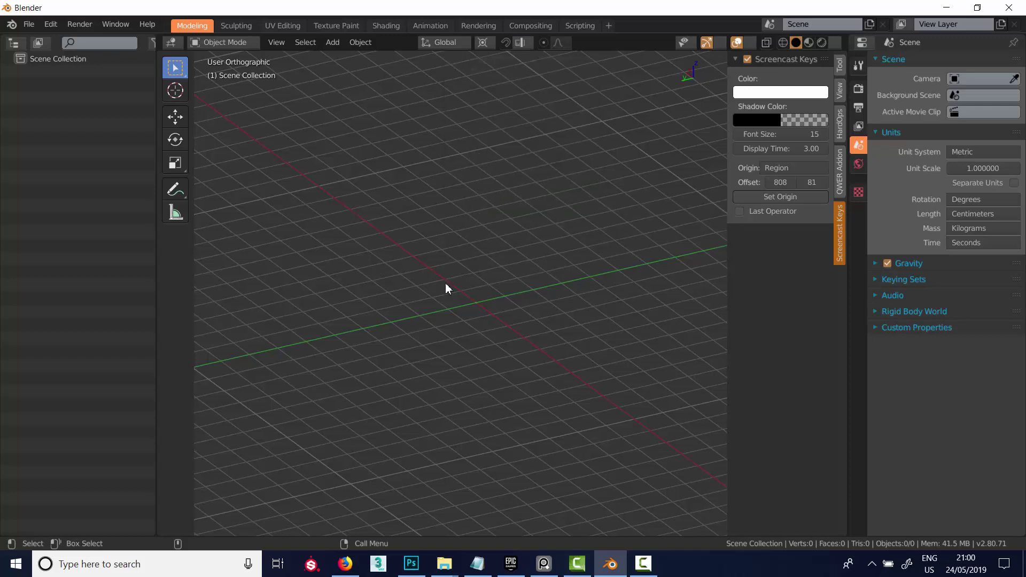
Step: Browse the Add menu, the context menu and Quick Favourites without adding anything
key("shift+a")
mouse_move(449, 282)
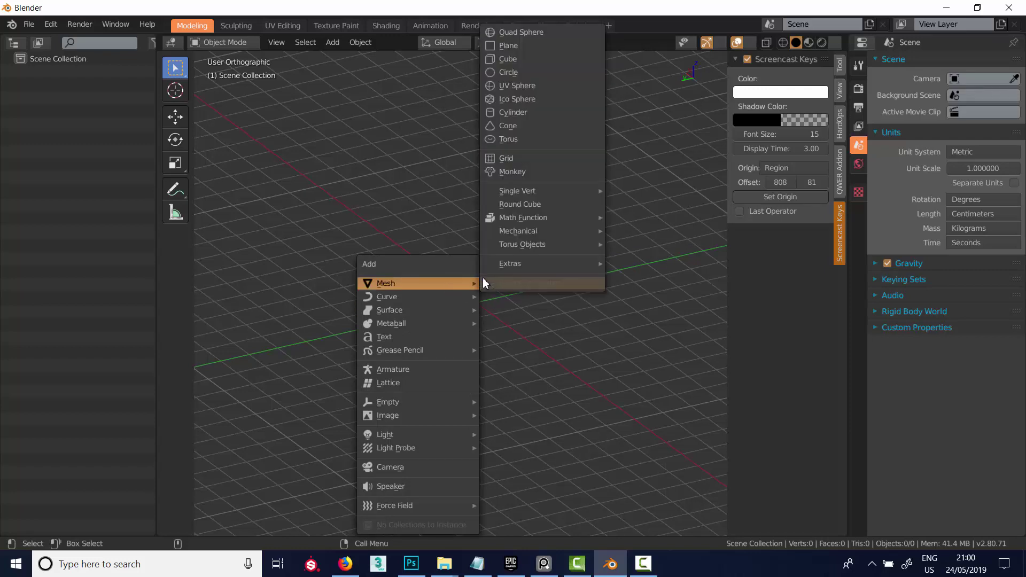
key("Escape")
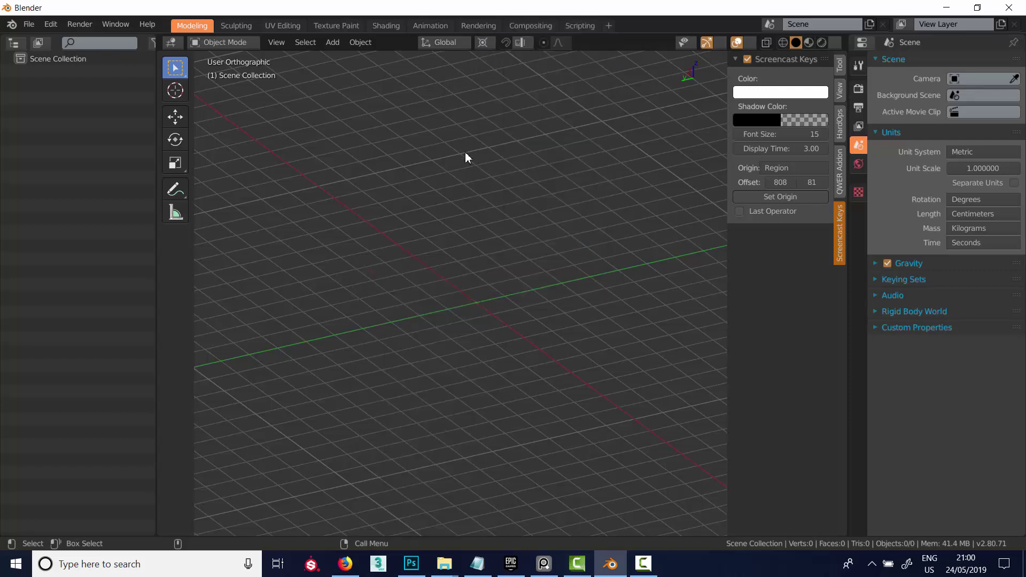
right_click(399, 141)
key("shift+a")
mouse_move(441, 150)
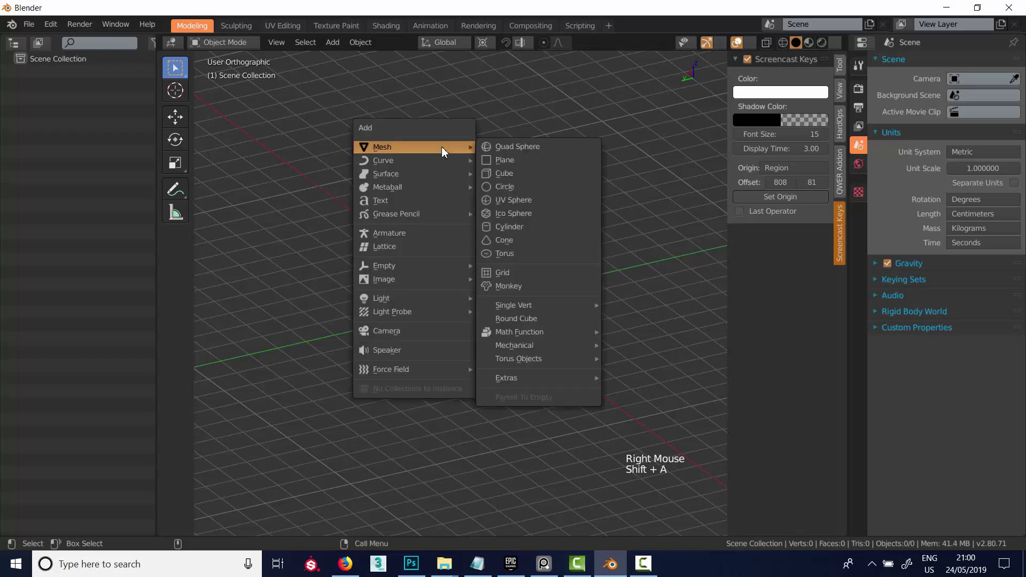
mouse_move(519, 348)
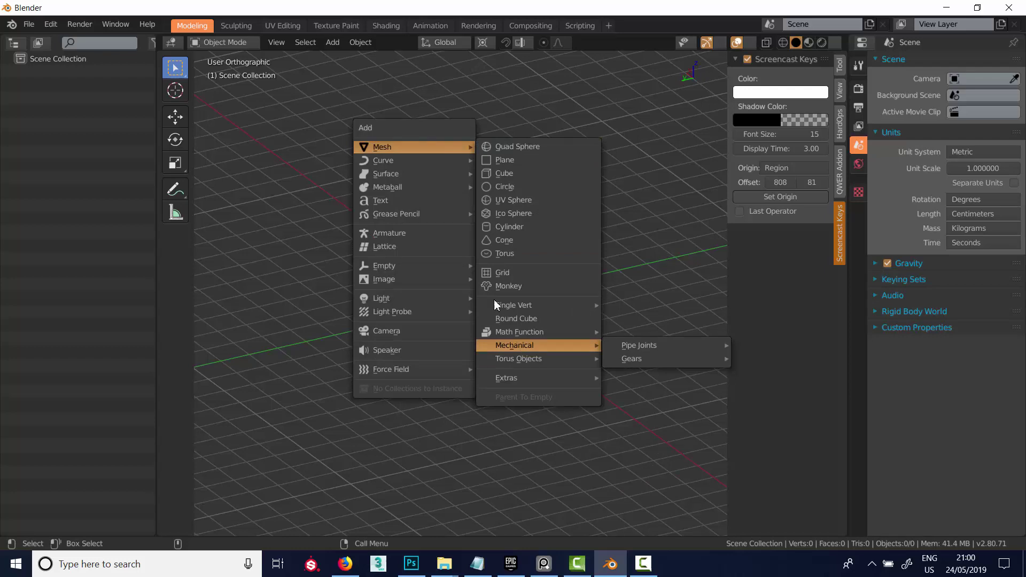
key("Escape")
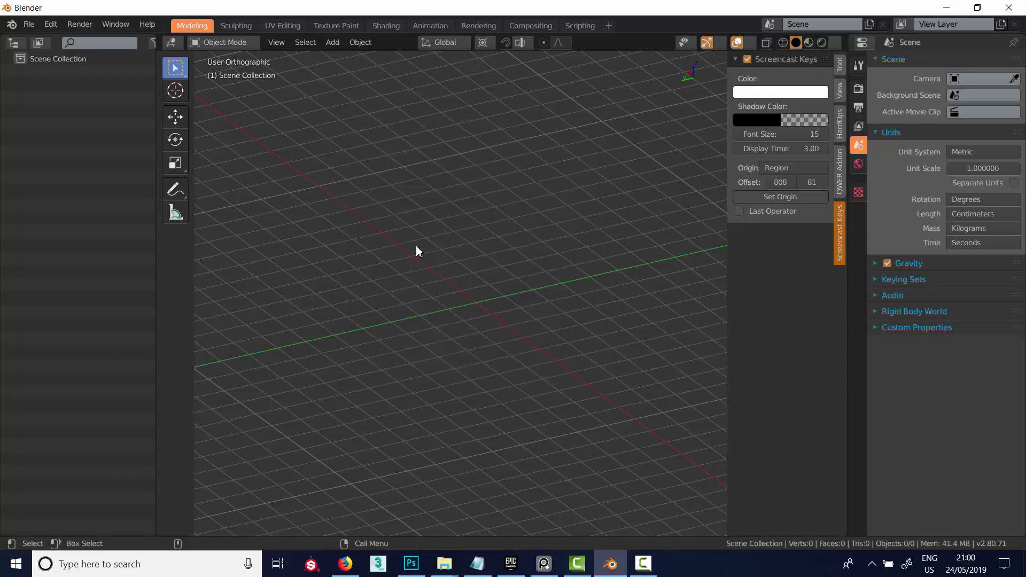
key("q")
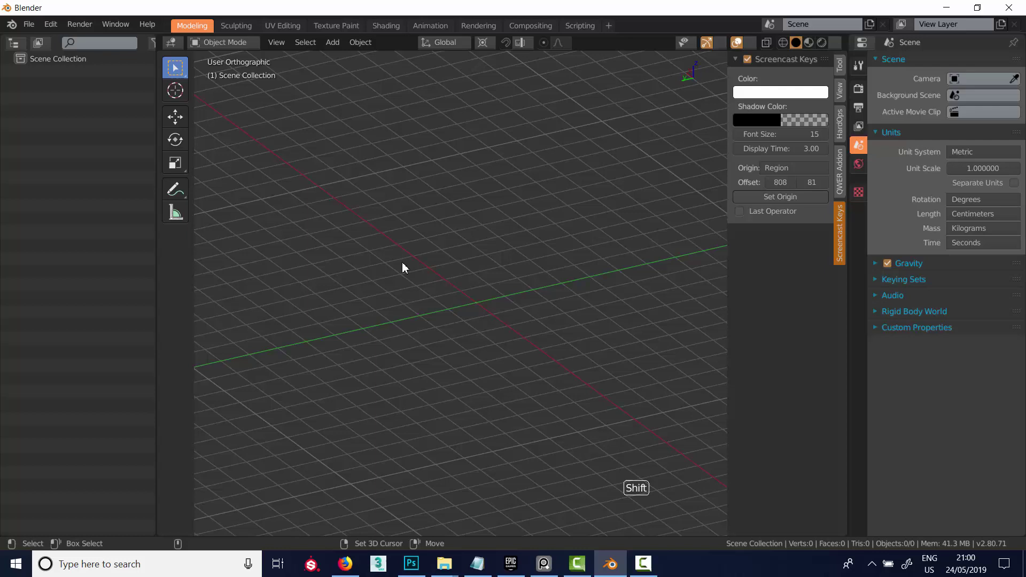
Step: Orbit to a straight top-down view and bring up the Add > Mesh list
key("shift+a")
mouse_move(402, 262)
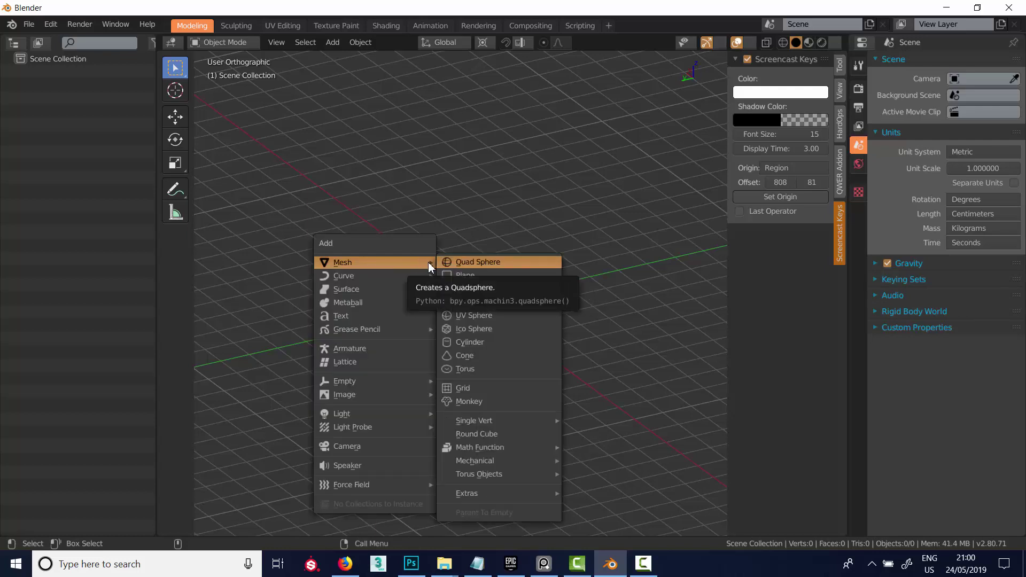
key("Escape")
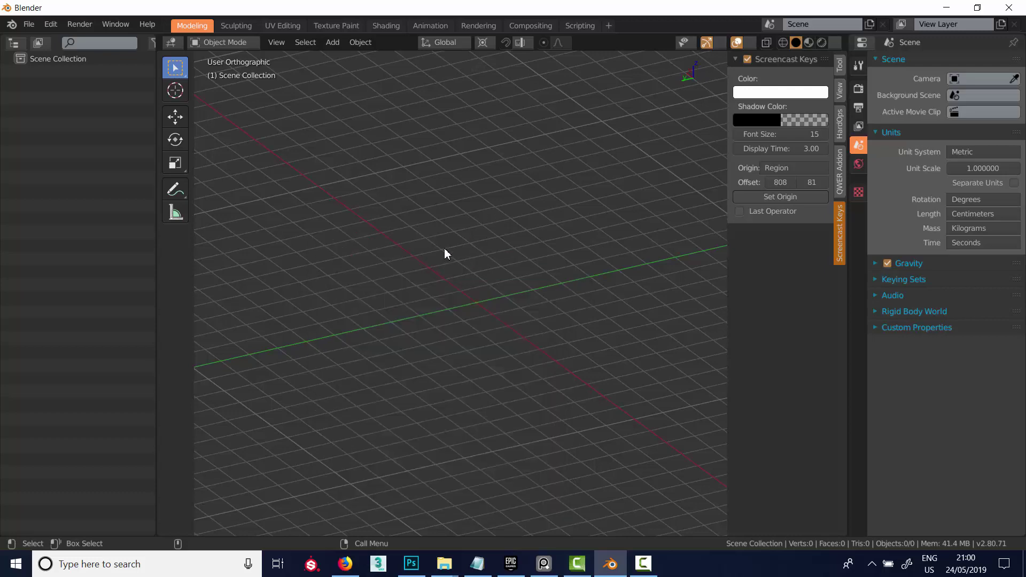
left_click_drag(426, 256, 479, 380, "alt")
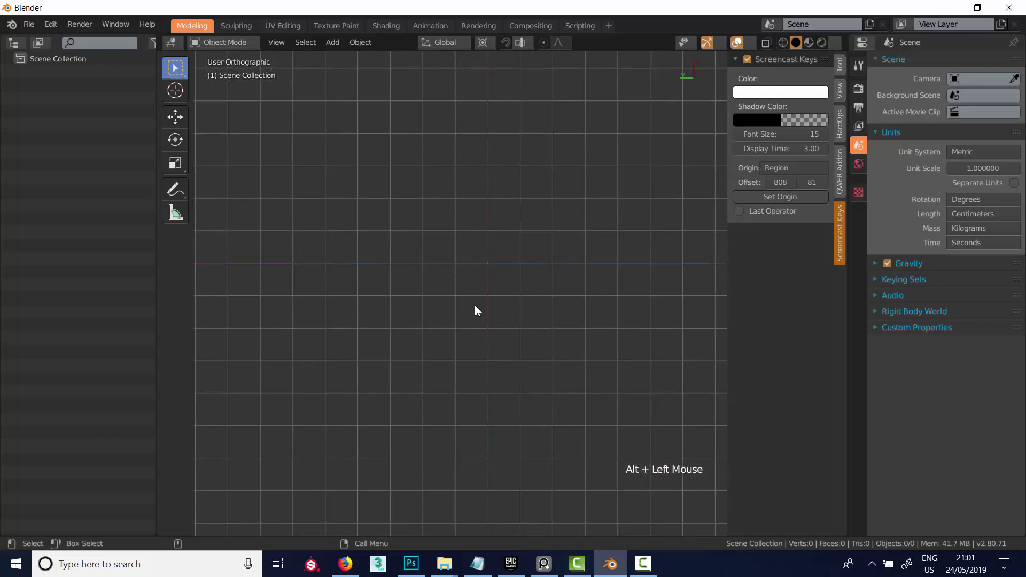
key("shift+a")
Step: Add a cube from the Mesh list and orbit to view it at an angle
mouse_move(487, 291)
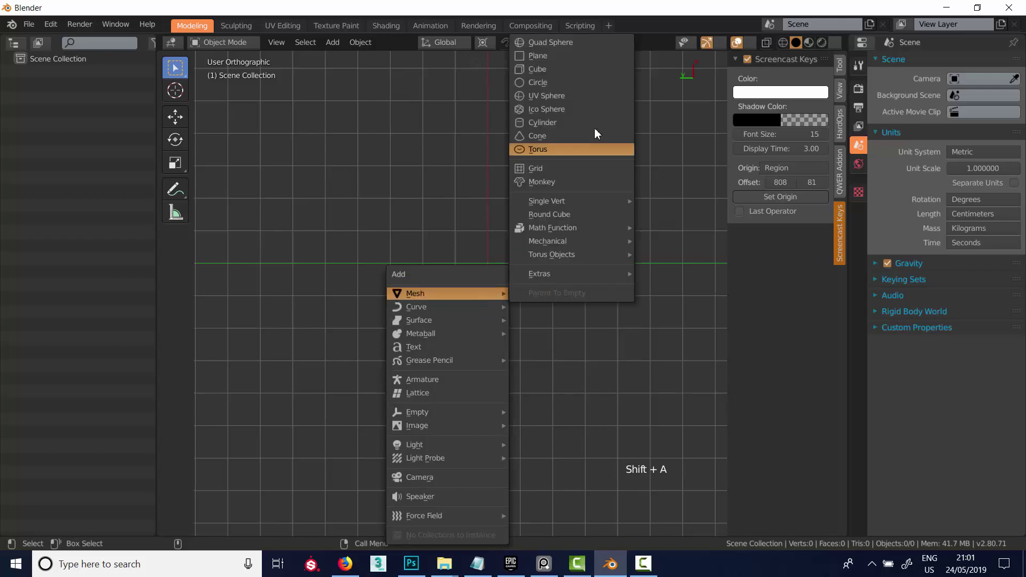
left_click(580, 69)
left_click_drag(544, 106, 498, 234, "alt")
right_click_drag(497, 234, 527, 328, "alt")
middle_click_drag(528, 328, 478, 318, "alt")
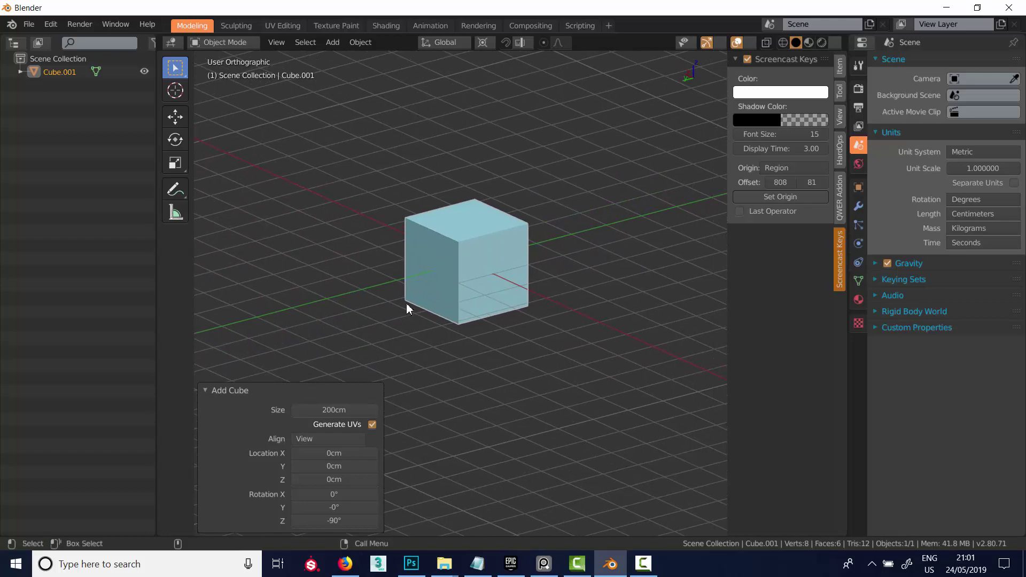
left_click_drag(536, 352, 474, 280, "alt")
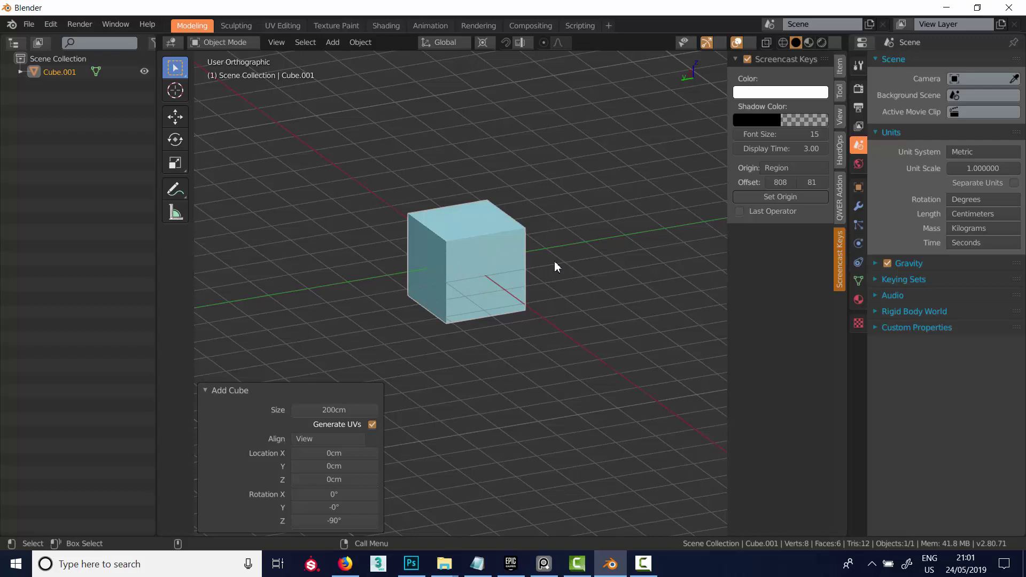
Step: Raise the cube 100 cm along Z with Ctrl snapping and show its Item transform values
key("g")
key("z")
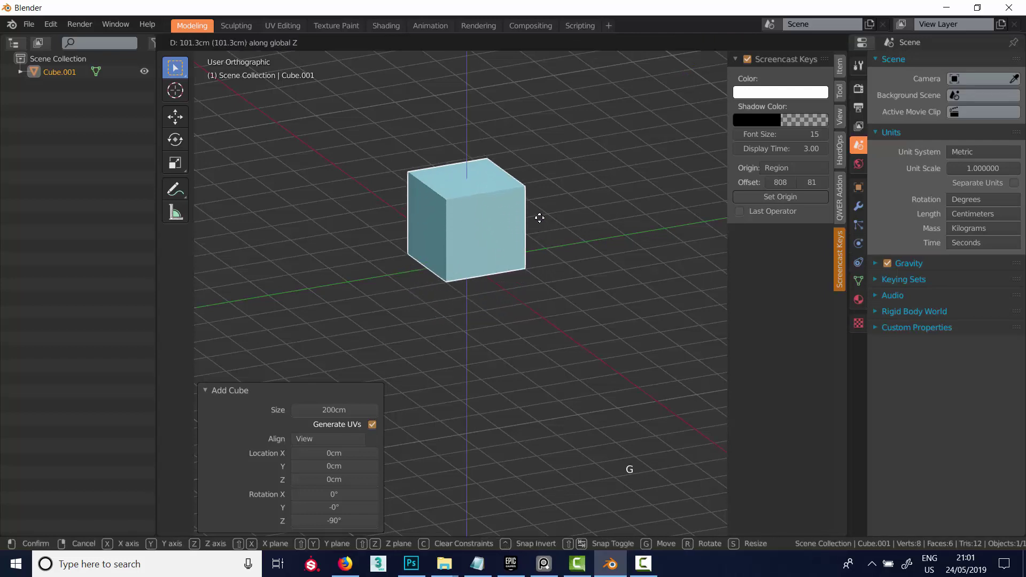
key("ctrl")
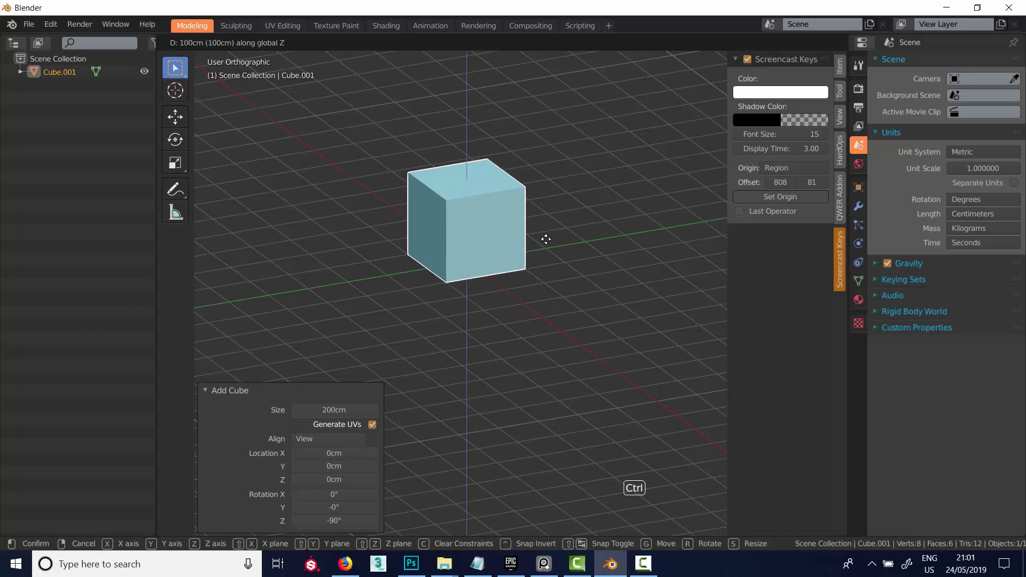
left_click(546, 239)
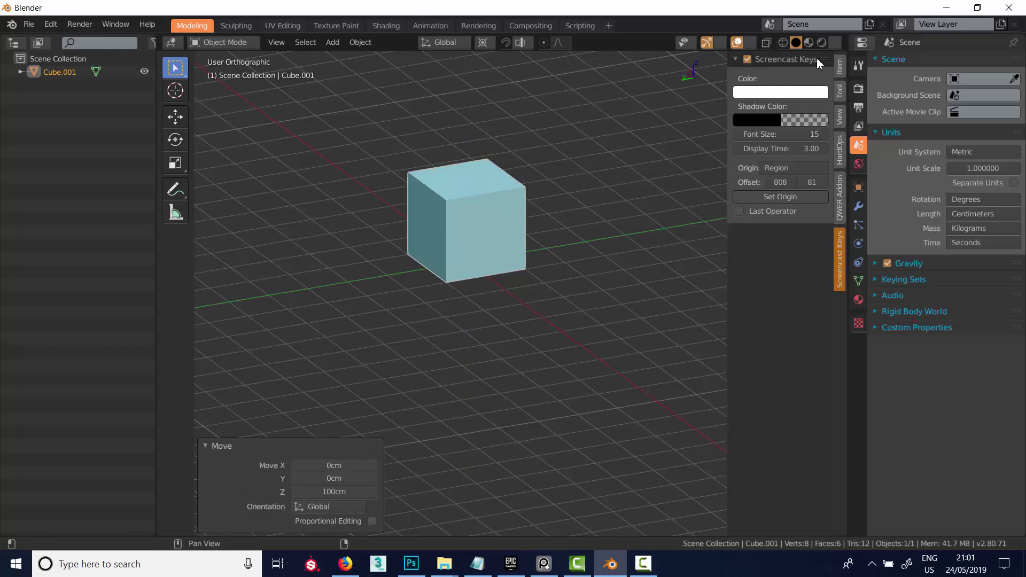
left_click(839, 65)
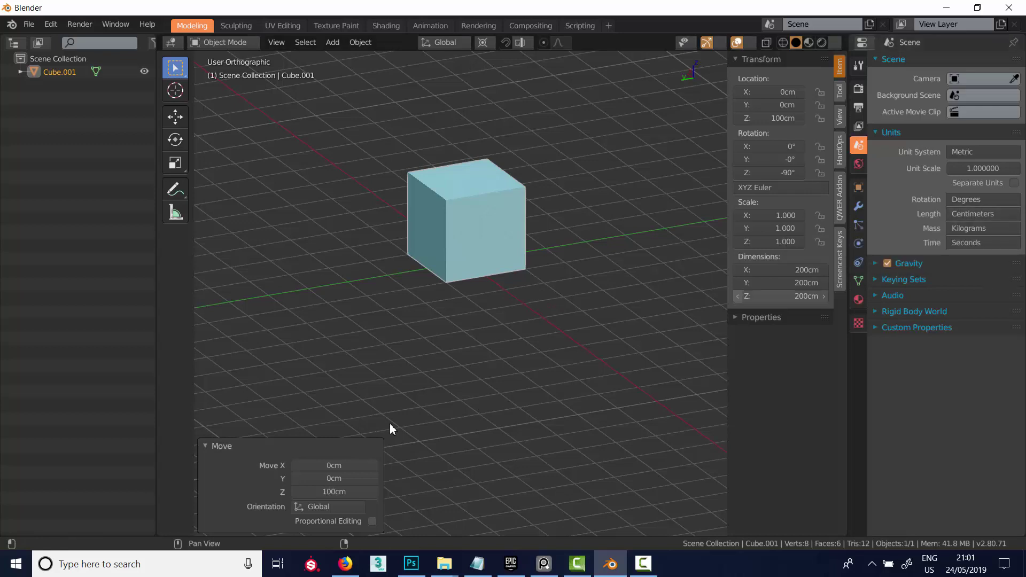
middle_click_drag(470, 225, 476, 275, "alt")
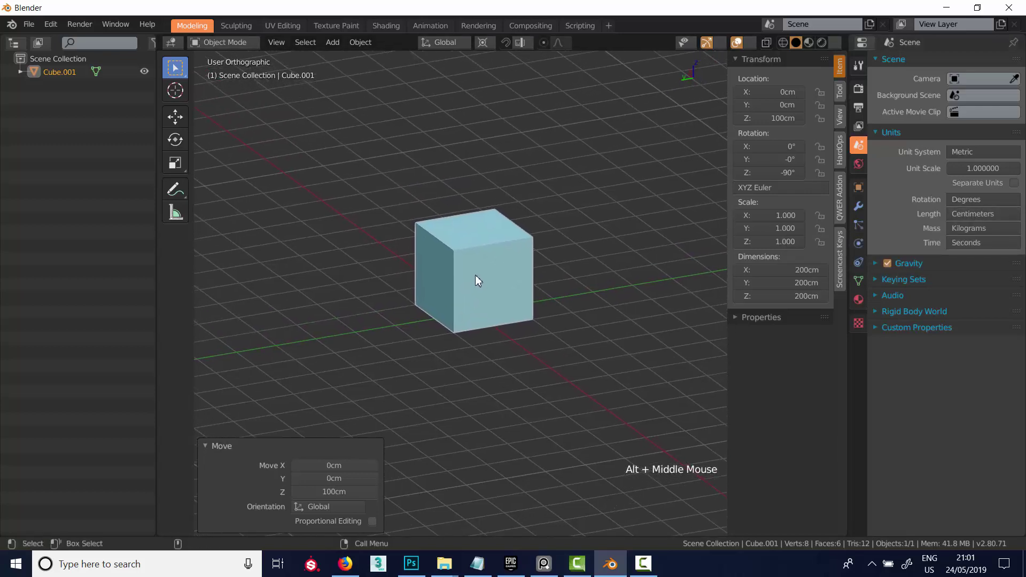
key("g")
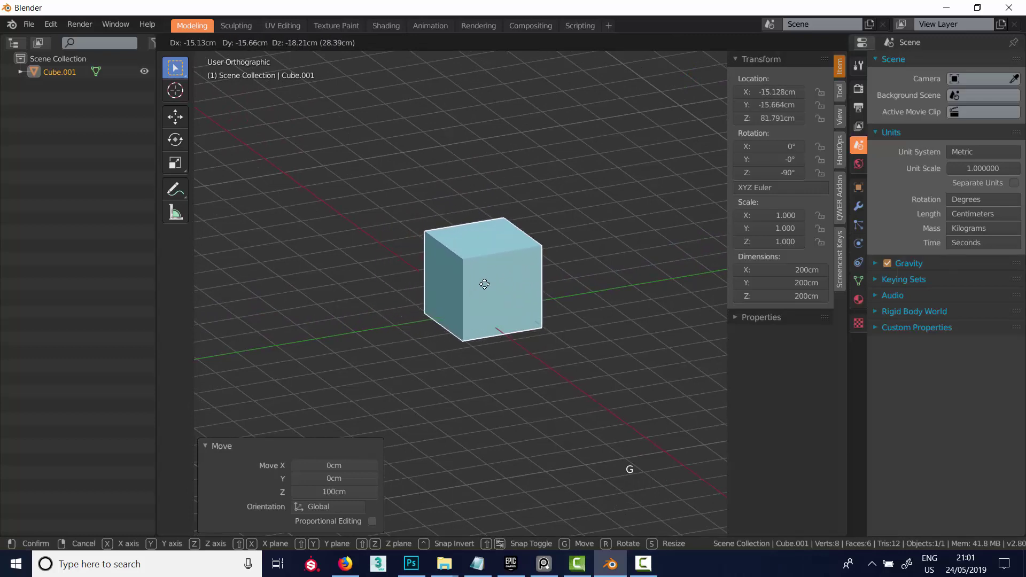
key("x")
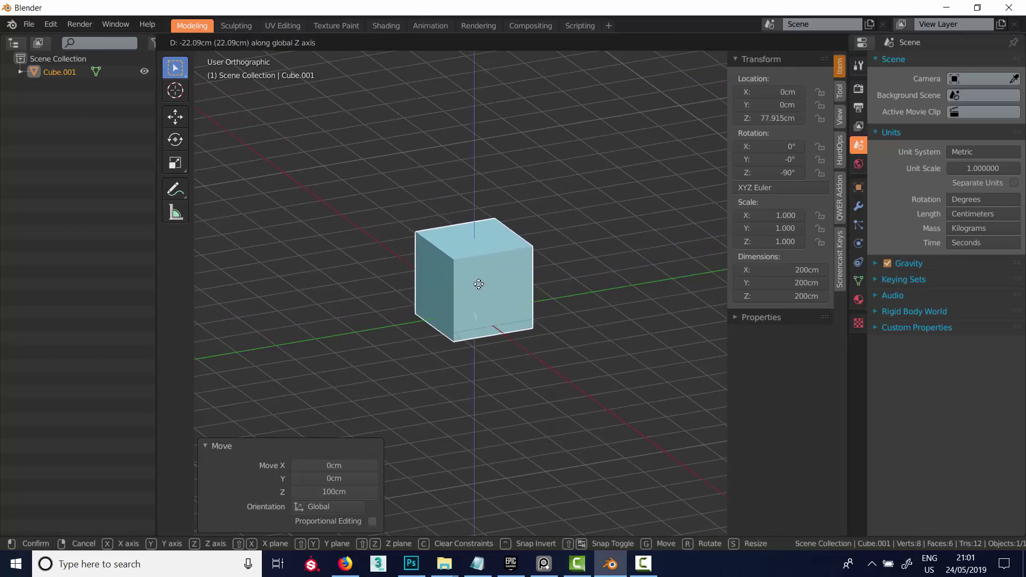
key("y")
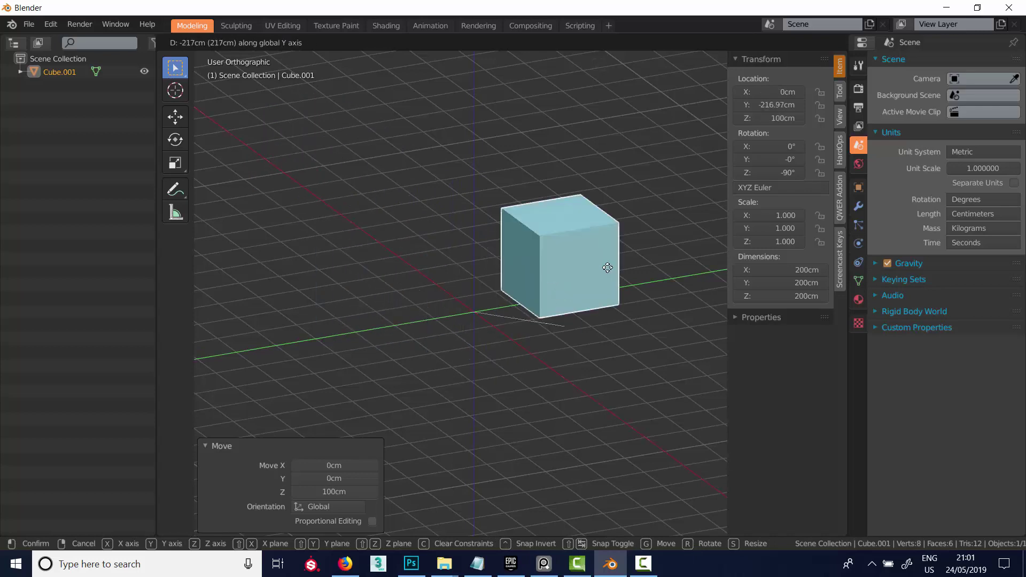
key("x")
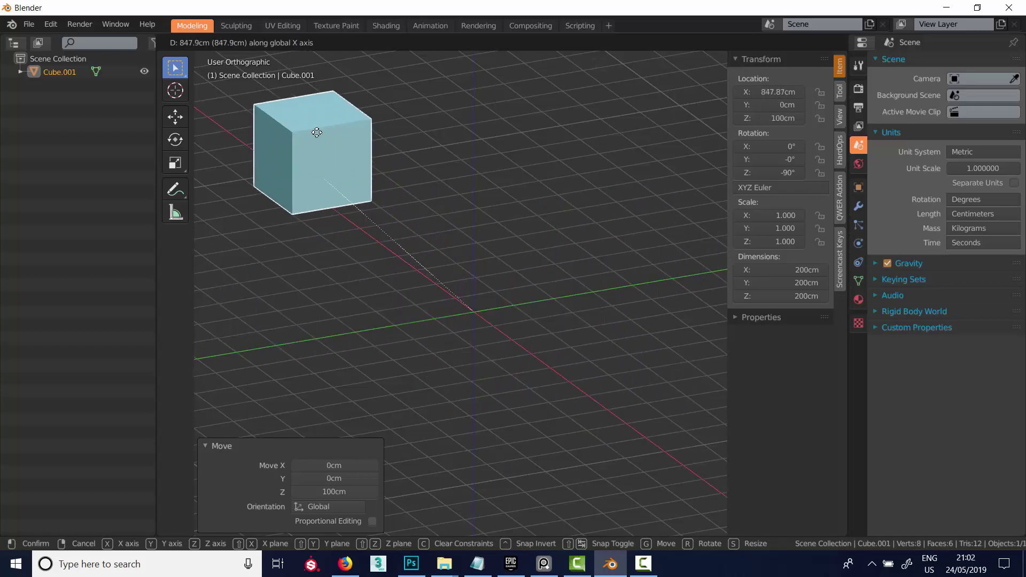
key("z")
key("x")
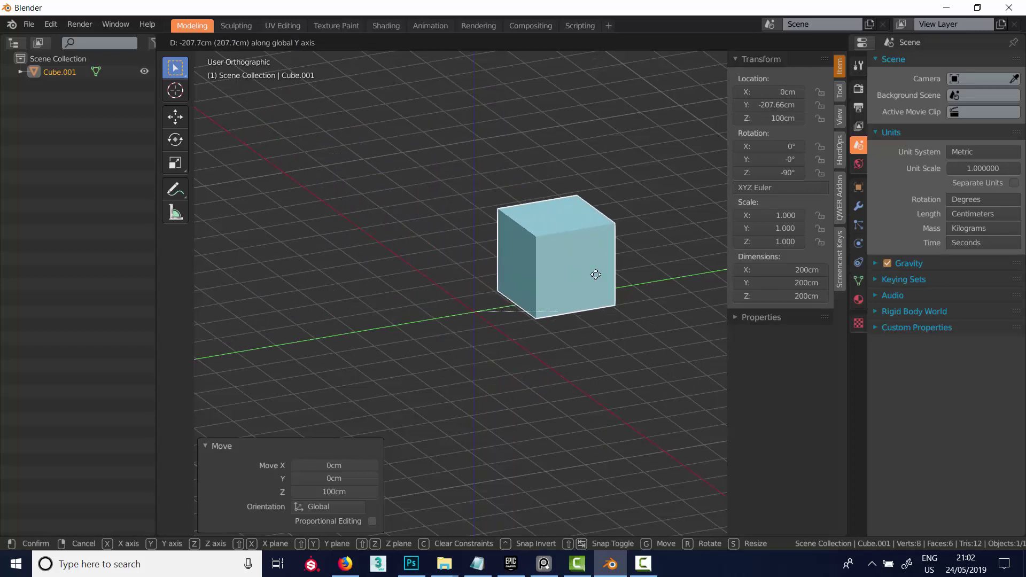
key("y")
key("z")
key("x")
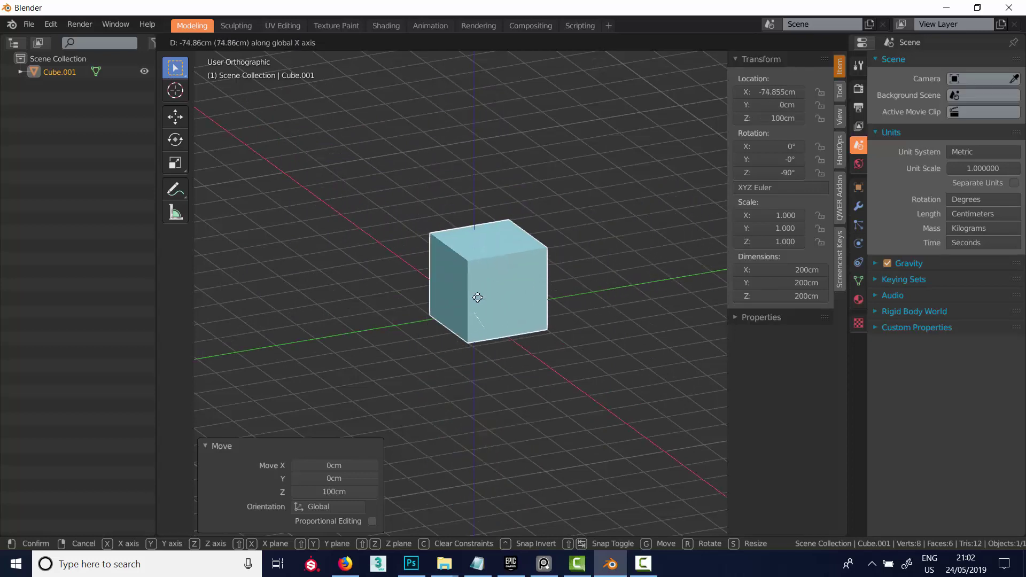
key("y")
key("z")
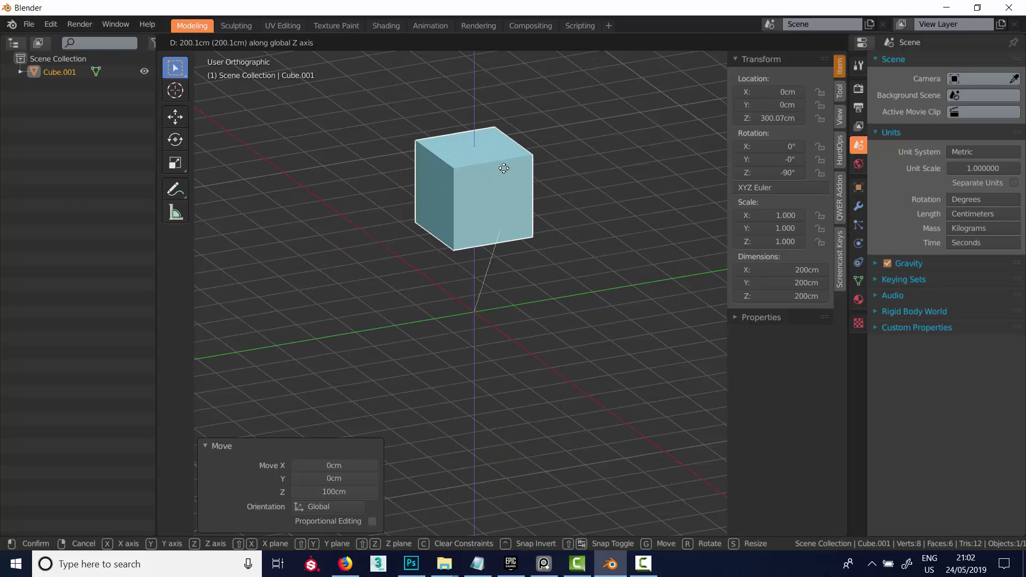
key("Escape")
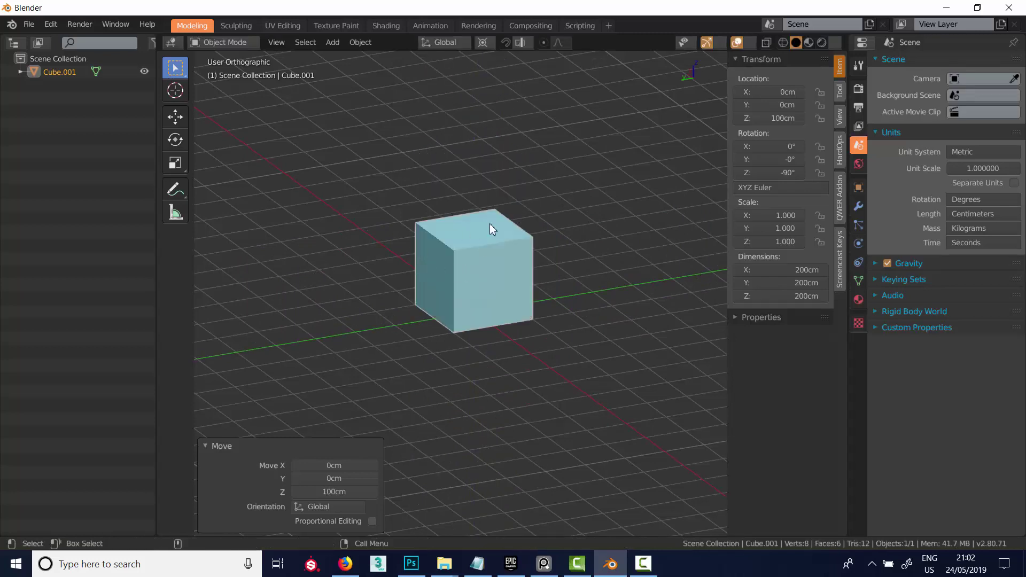
key("g")
key("y")
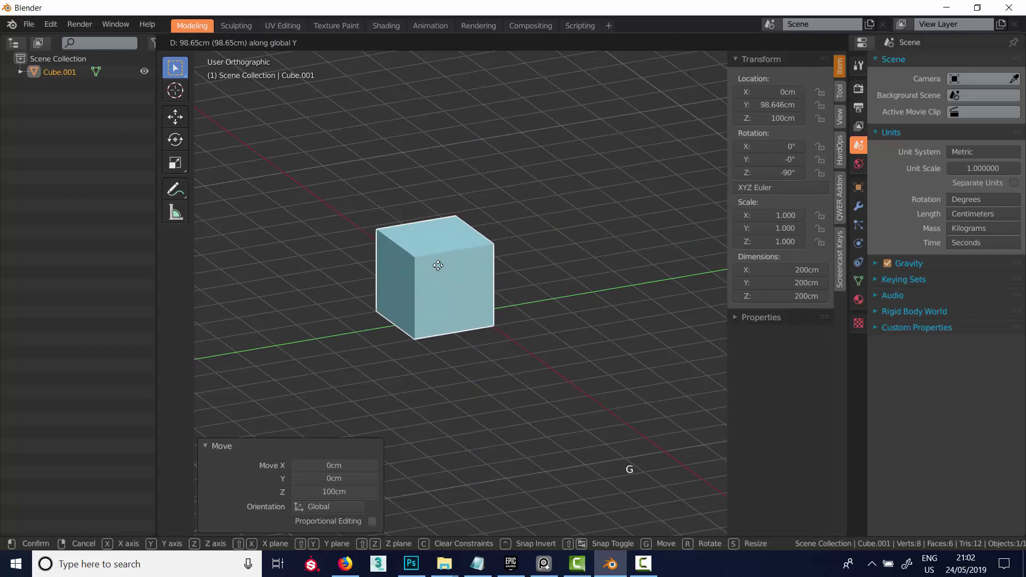
key("Escape")
key("g")
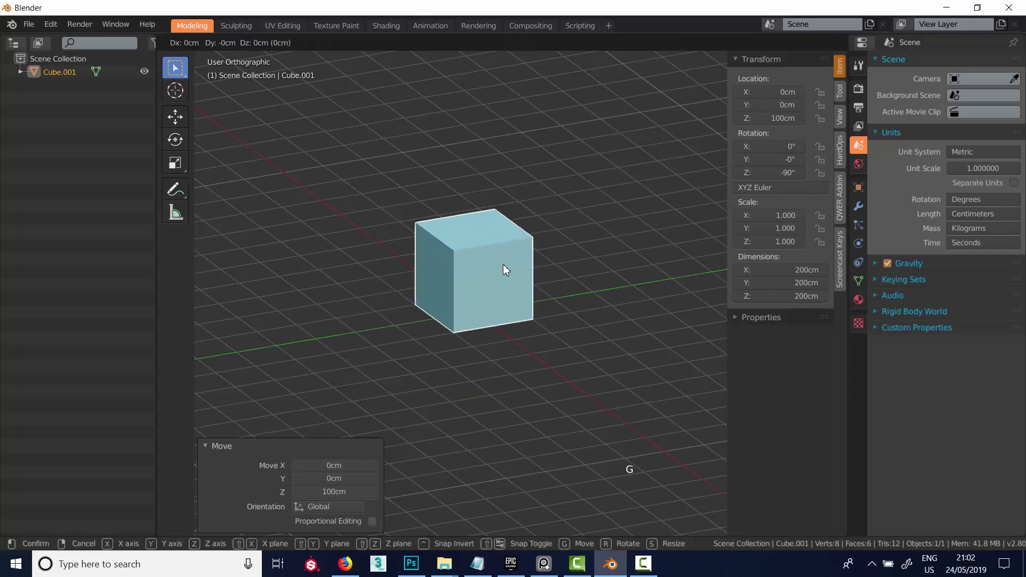
key("y")
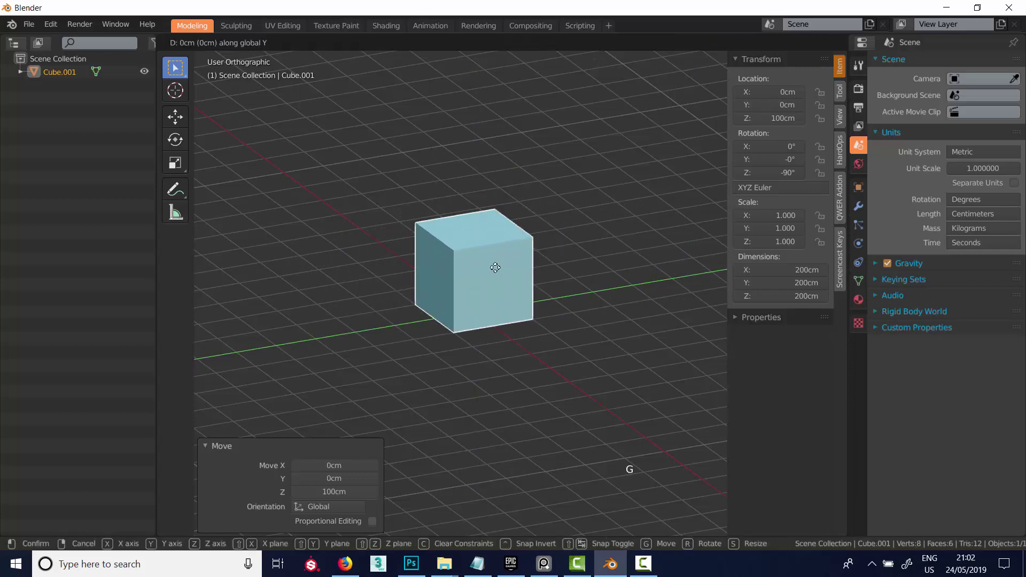
key("ctrl")
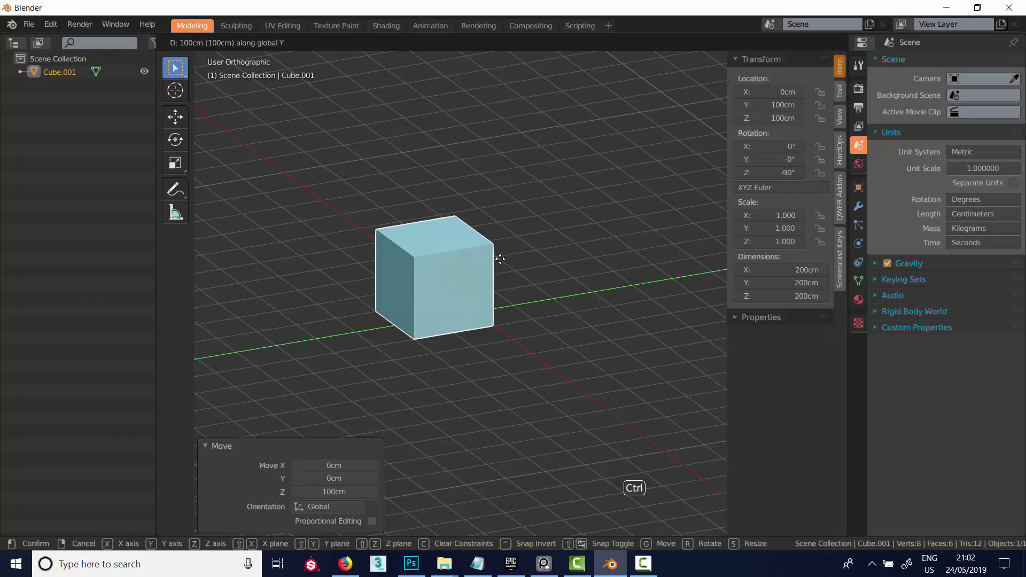
left_click(521, 284)
left_click_drag(528, 283, 509, 322, "alt")
scroll(487, 288, "up", 4)
middle_click_drag(401, 399, 437, 373, "alt")
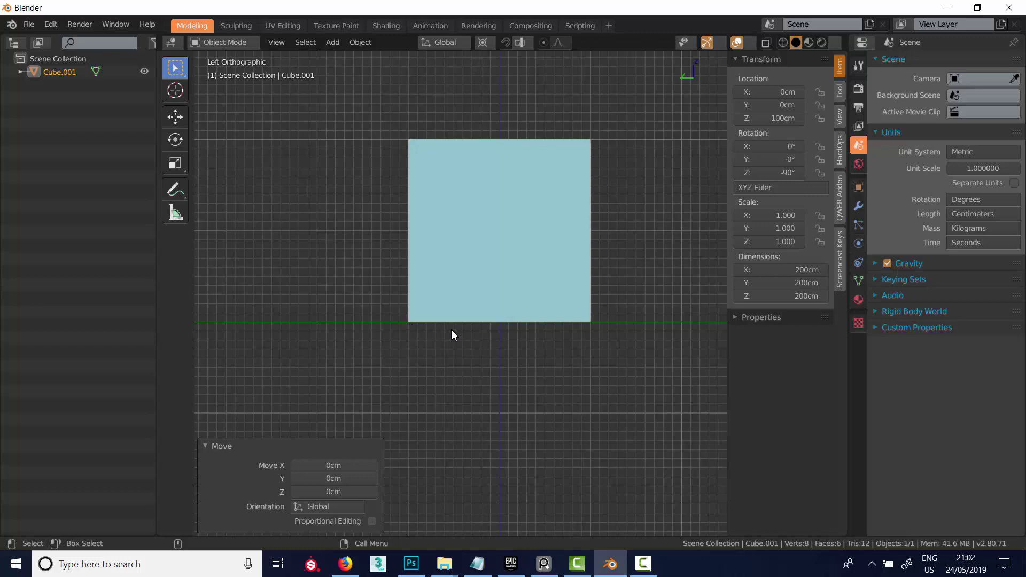
key("g")
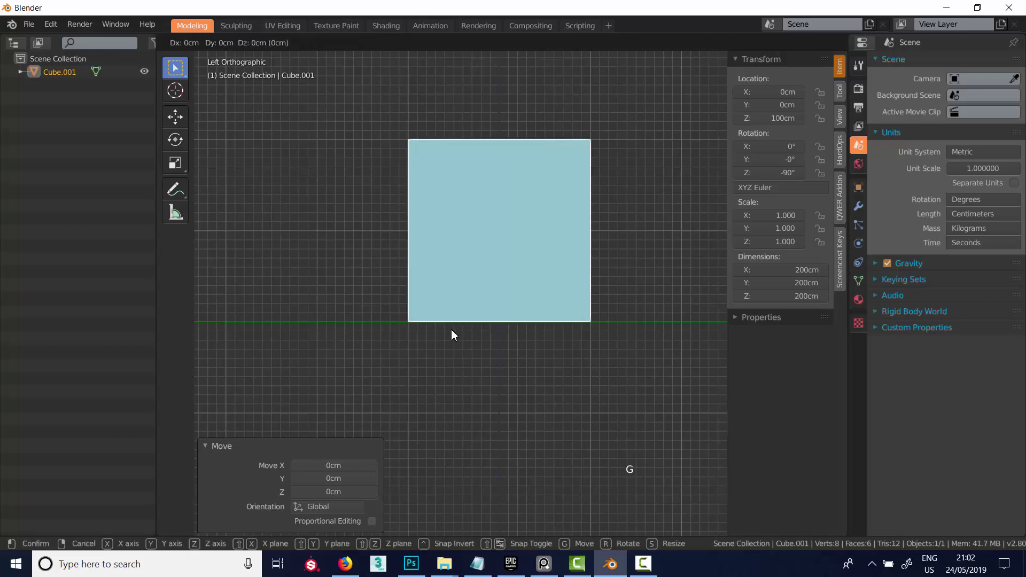
key("ctrl")
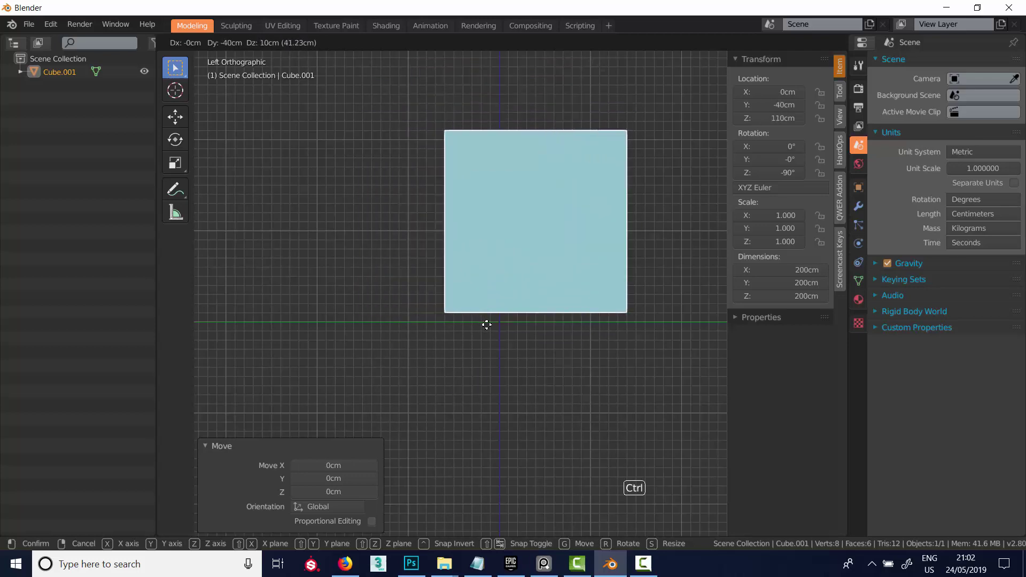
left_click(452, 334)
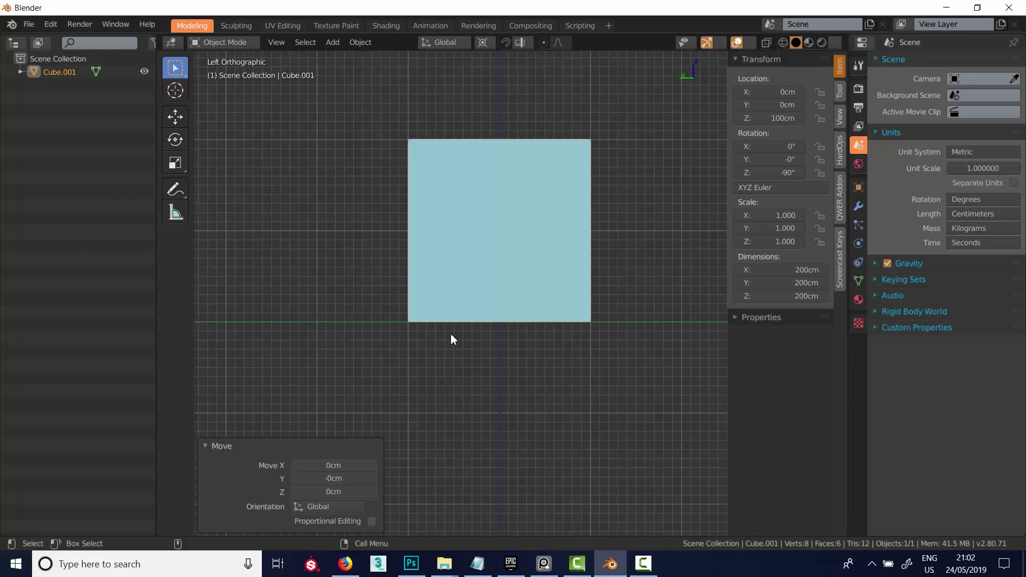
left_click_drag(471, 242, 524, 269, "alt")
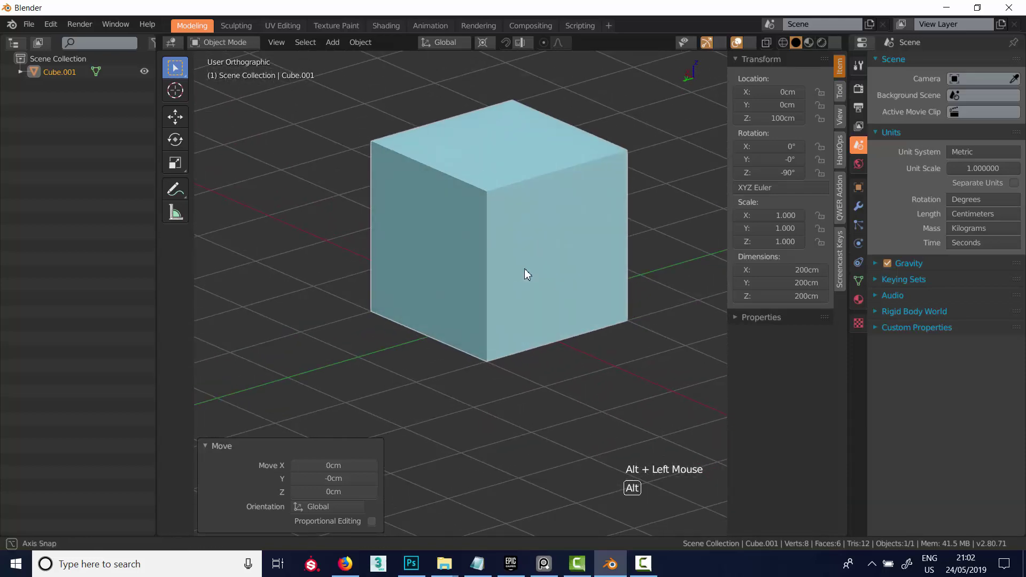
middle_click_drag(525, 268, 538, 348, "alt")
right_click_drag(538, 348, 518, 330, "alt")
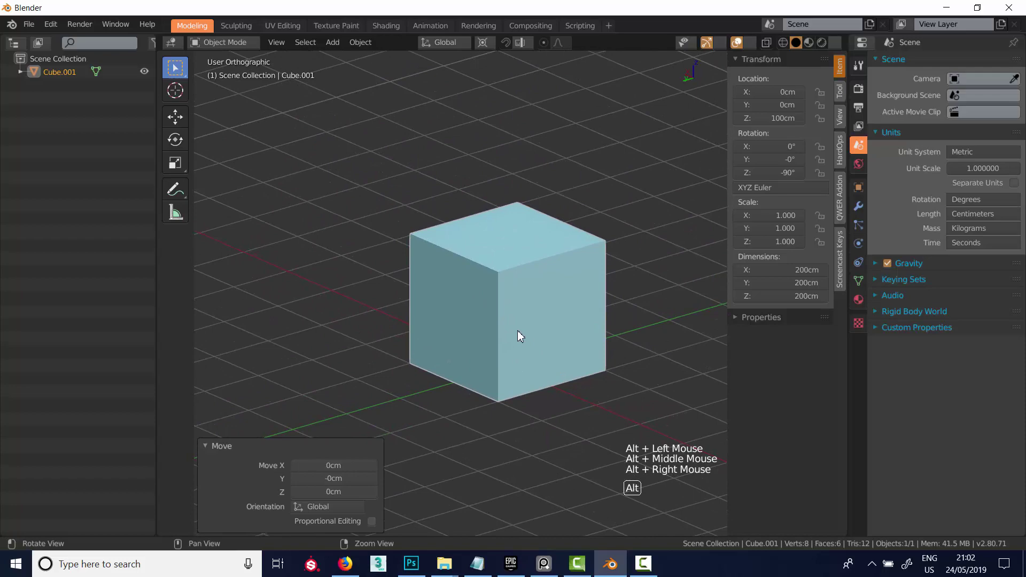
Step: Enter Edit Mode in vertex select and set the pivot point to Active Element
middle_click_drag(517, 331, 495, 310, "alt")
key("Tab")
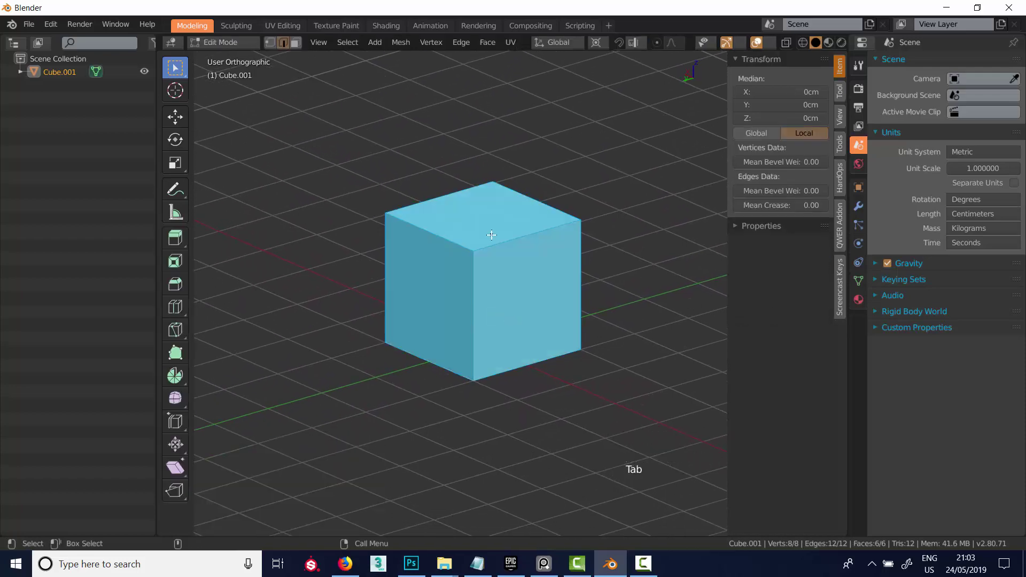
key("1")
left_click(474, 250)
left_click_drag(552, 268, 541, 50, "alt")
left_click(516, 45)
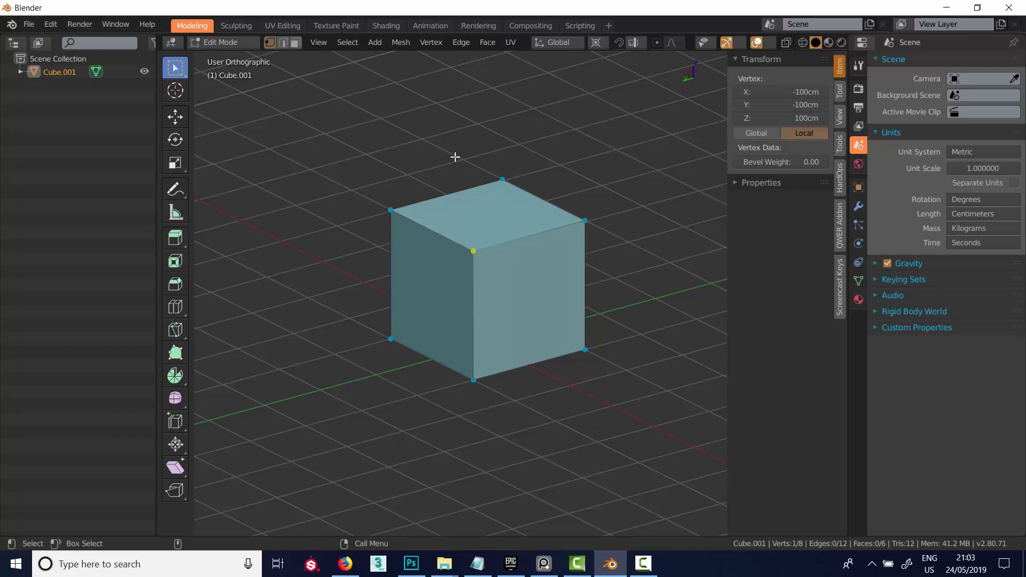
key("period")
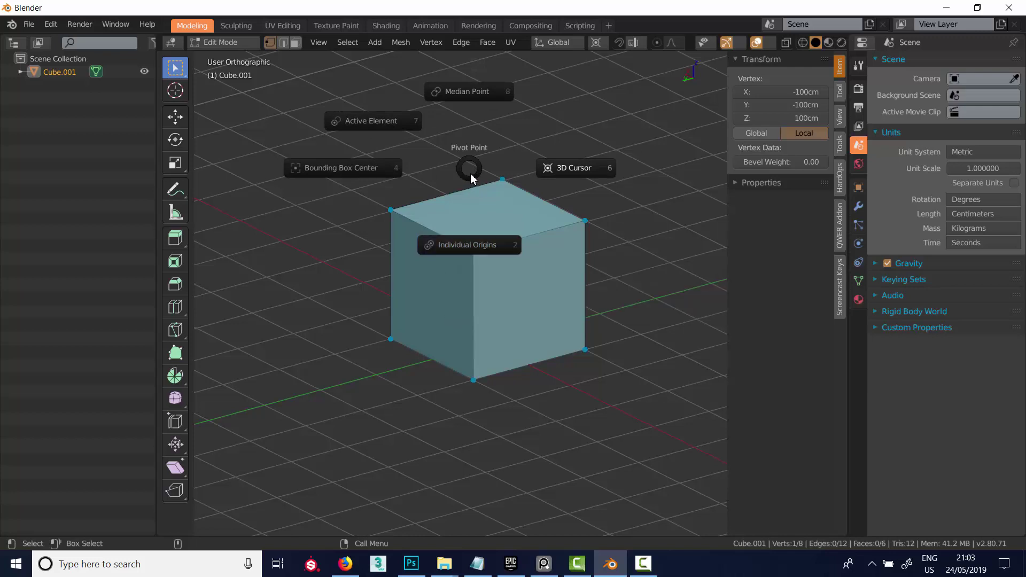
left_click(398, 123)
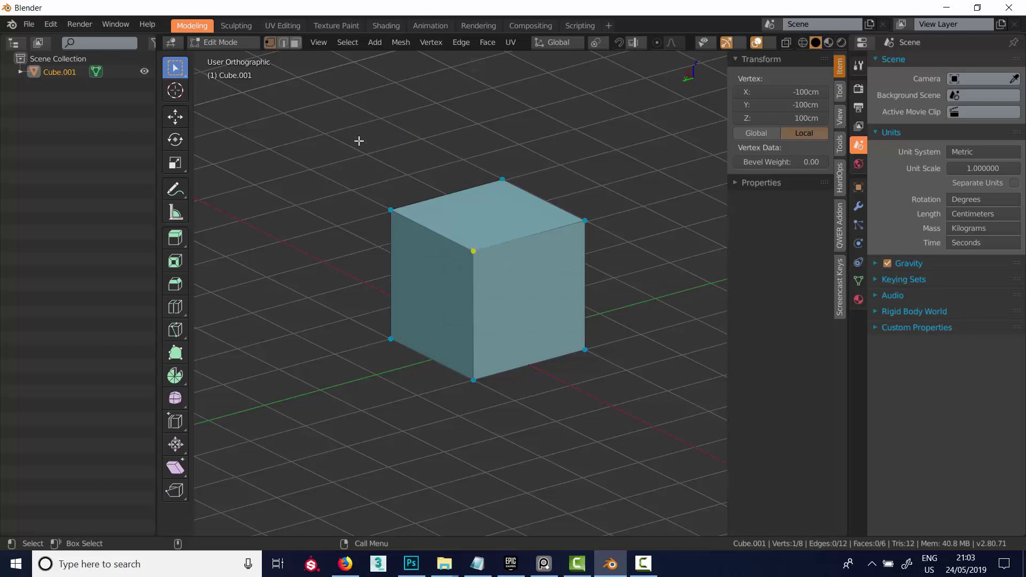
Step: Box-select the four top-face vertices with a corner active, keeping the Active Element pivot
left_click_drag(359, 134, 639, 283)
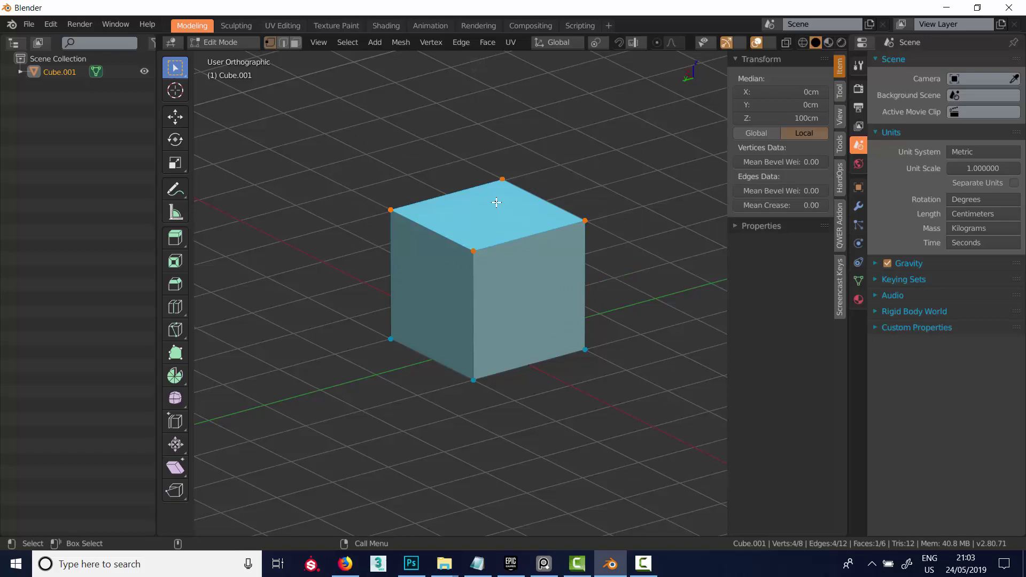
left_click(474, 251, "shift")
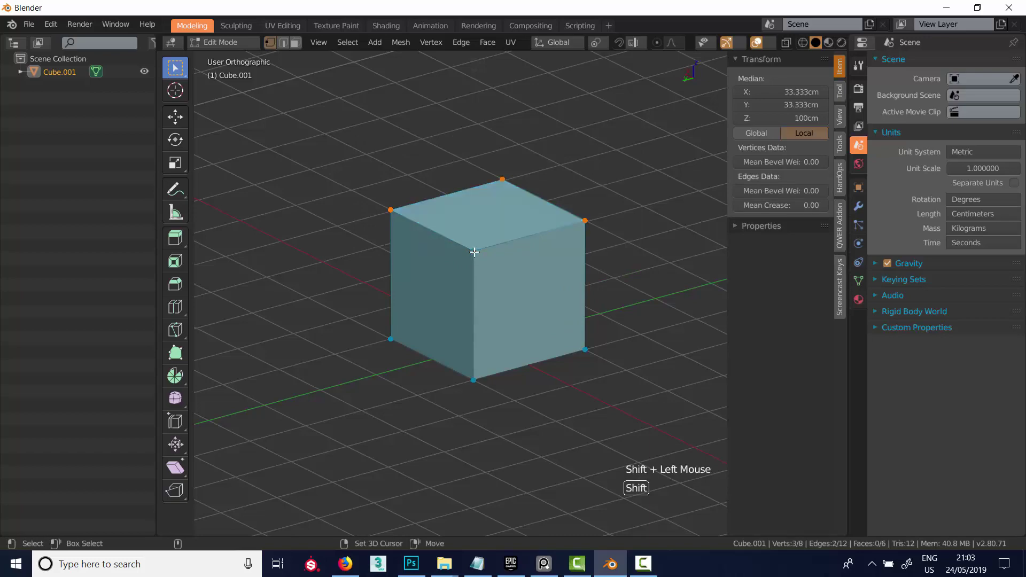
left_click_drag(524, 285, 488, 288, "alt")
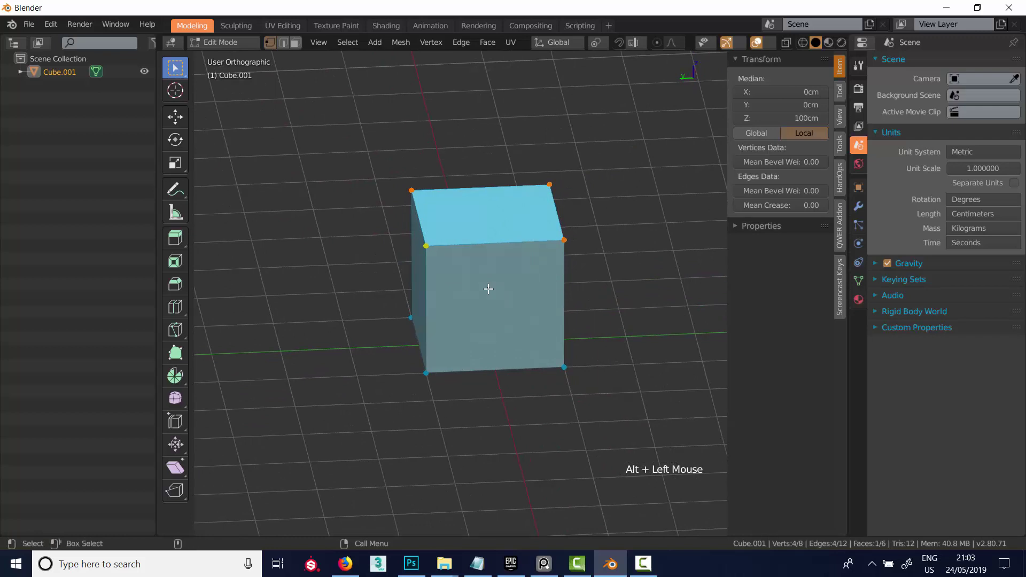
key("period")
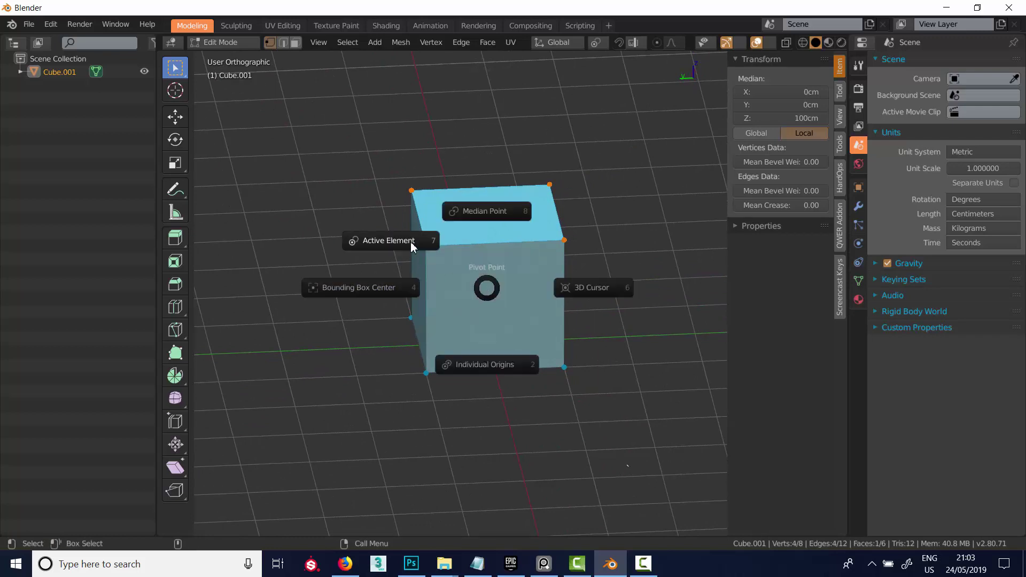
left_click(398, 247)
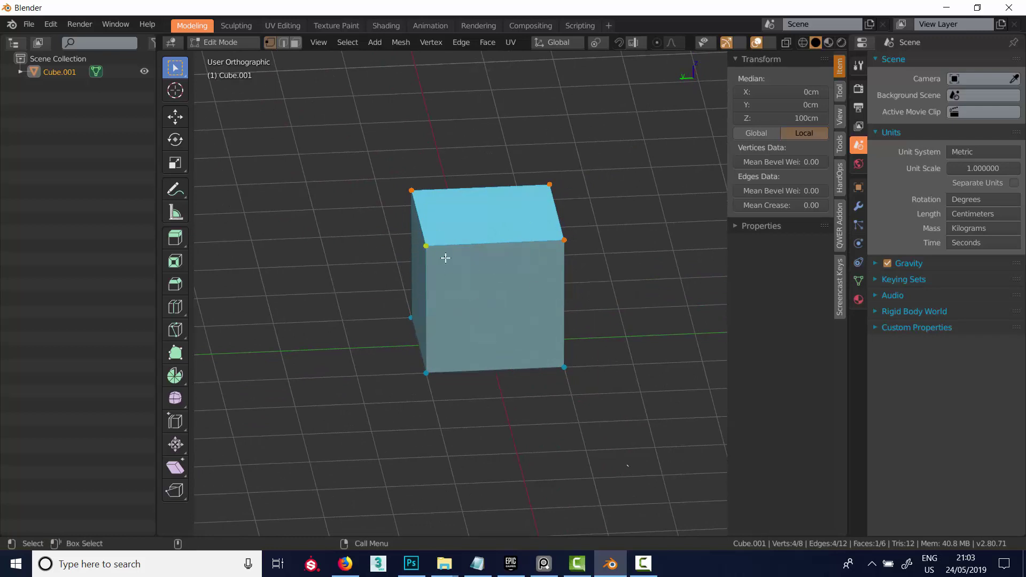
left_click(597, 44)
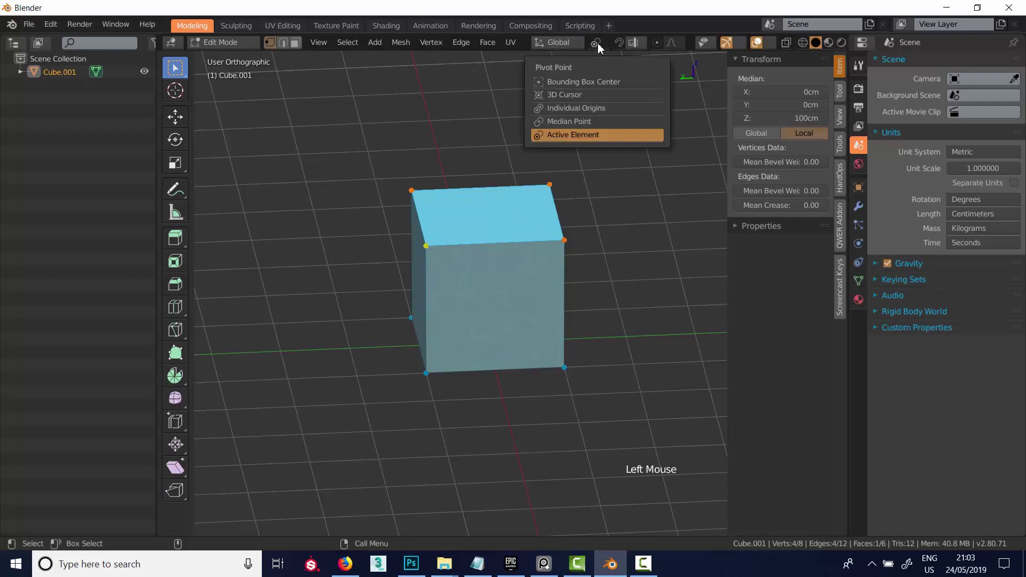
left_click(566, 136)
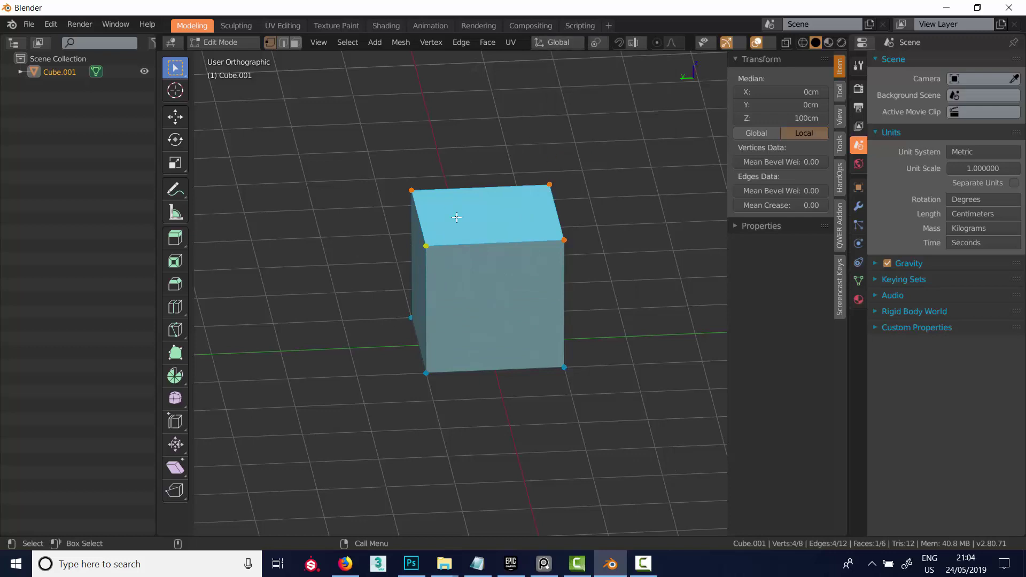
Step: Test a global X rotation of the top face, cancel it, and reselect with the top-right vertex active
key("r")
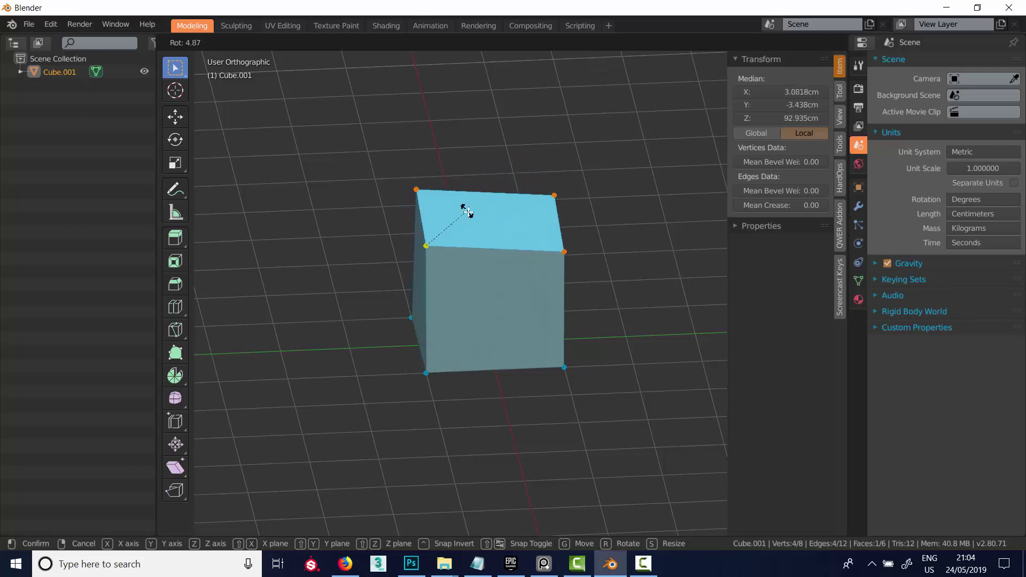
key("x")
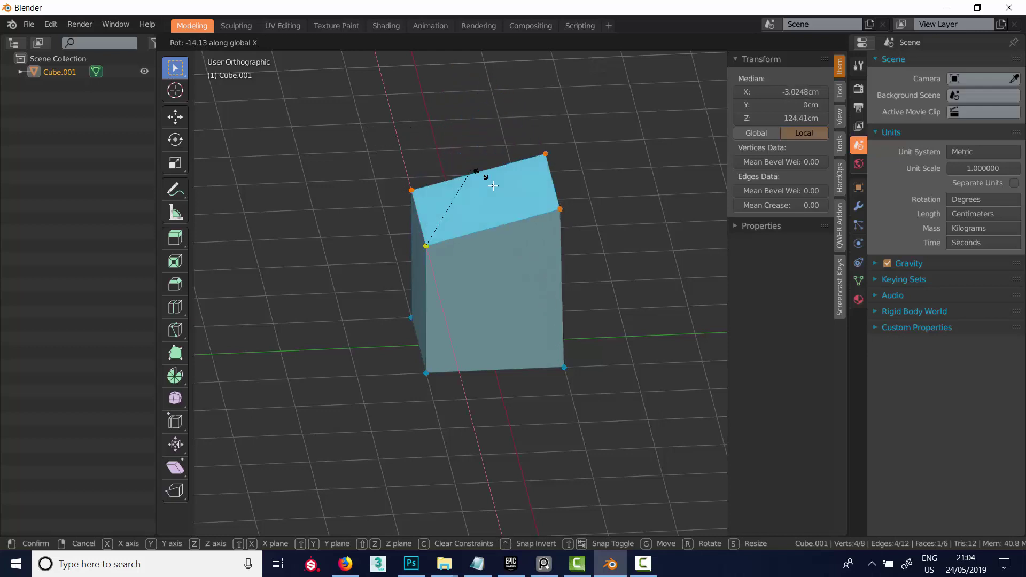
right_click(468, 182)
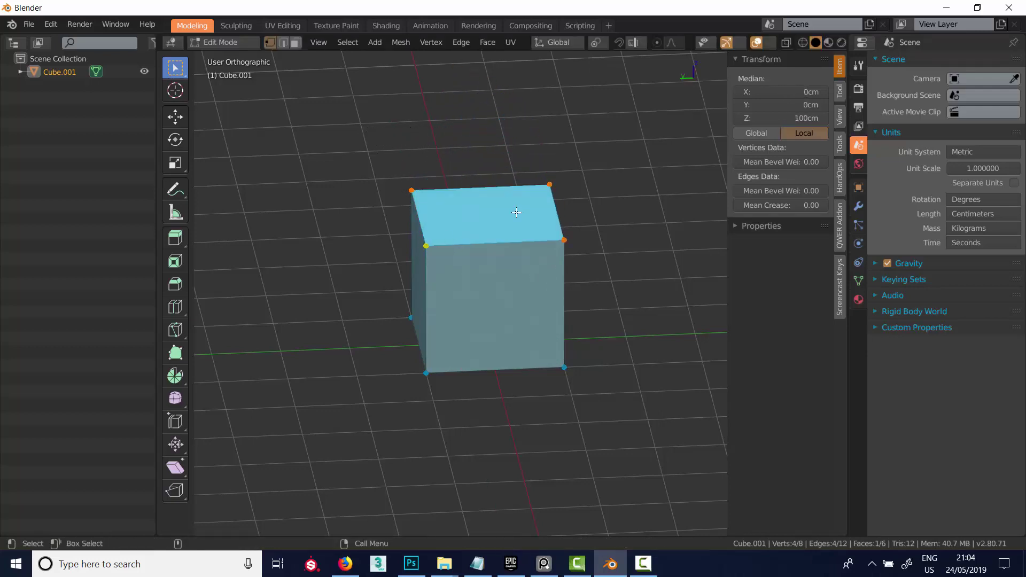
left_click(551, 185, "shift")
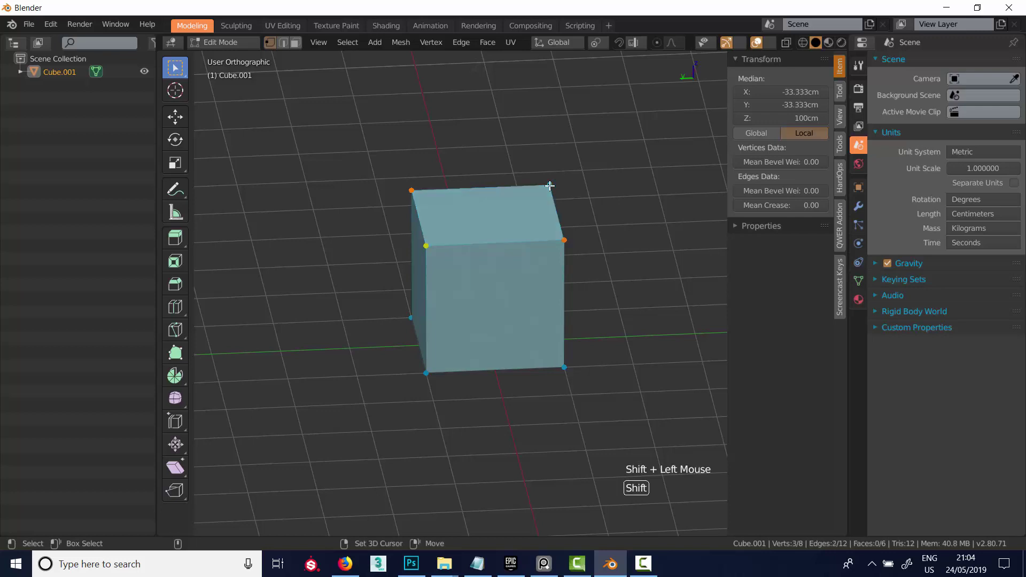
left_click_drag(350, 166, 585, 284)
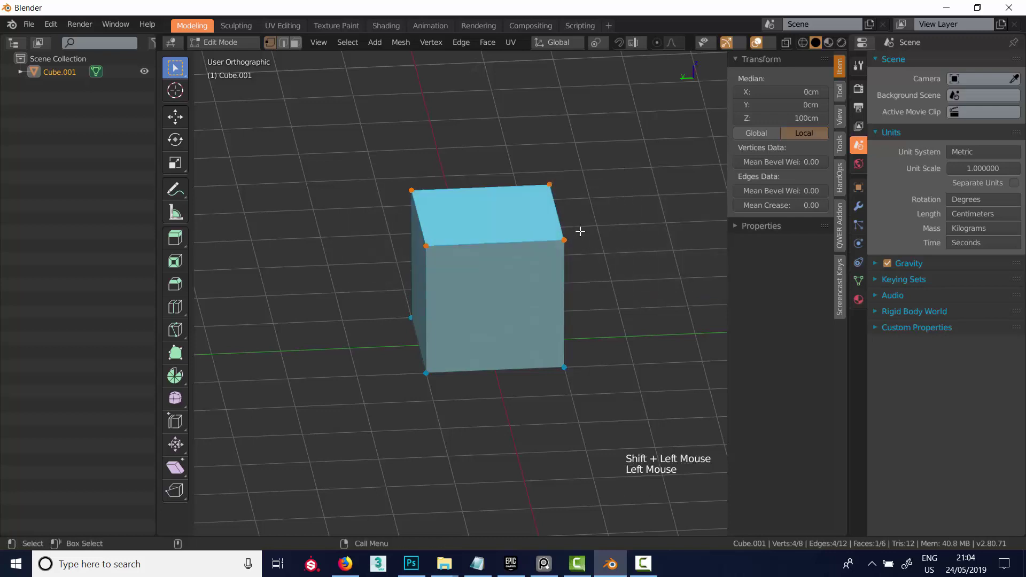
left_click(551, 185, "shift")
left_click(550, 185, "shift")
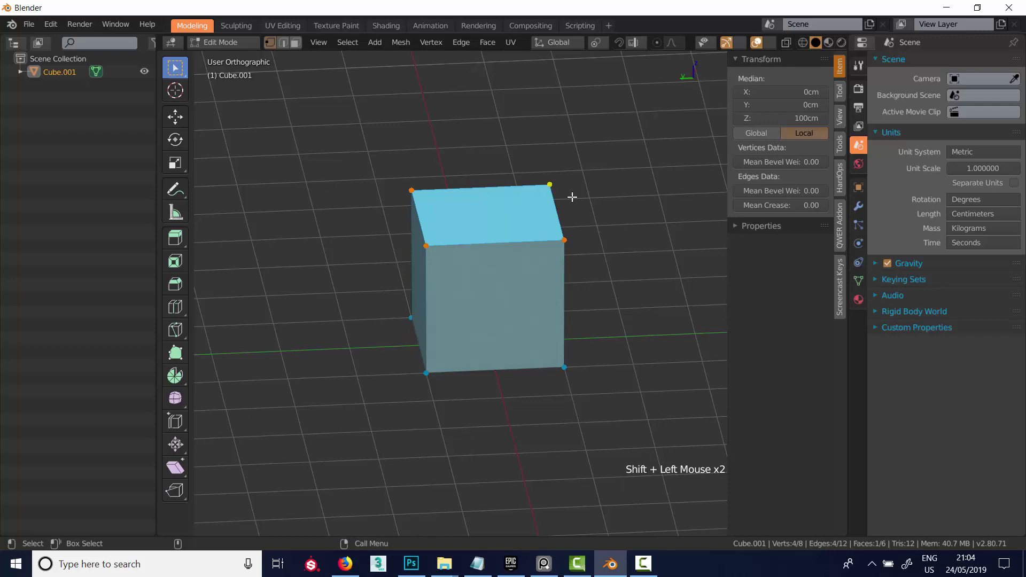
Step: Test rotating and scaling around the active vertex, cancel both, and move the 3D cursor aside
key("r")
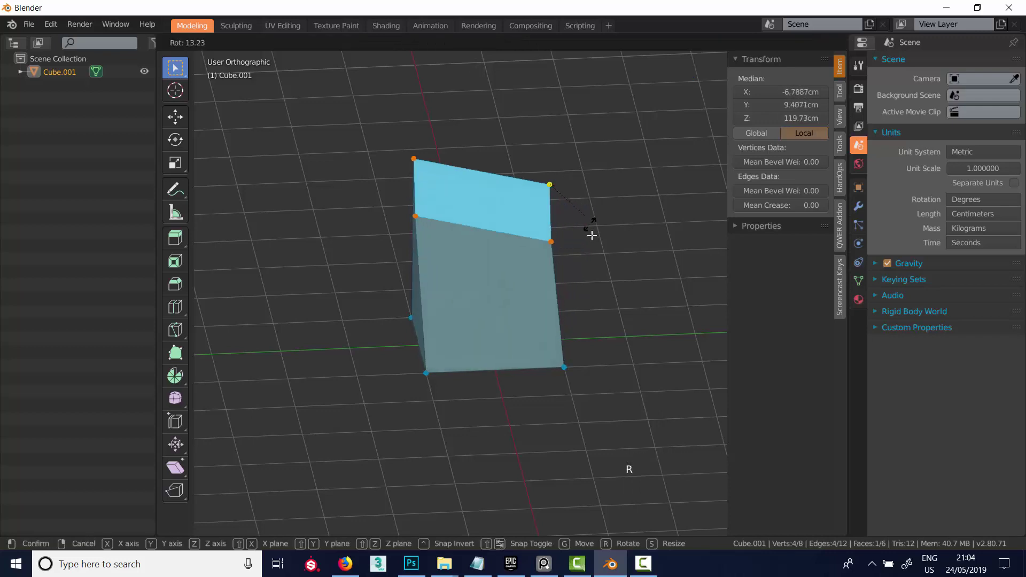
right_click(598, 204)
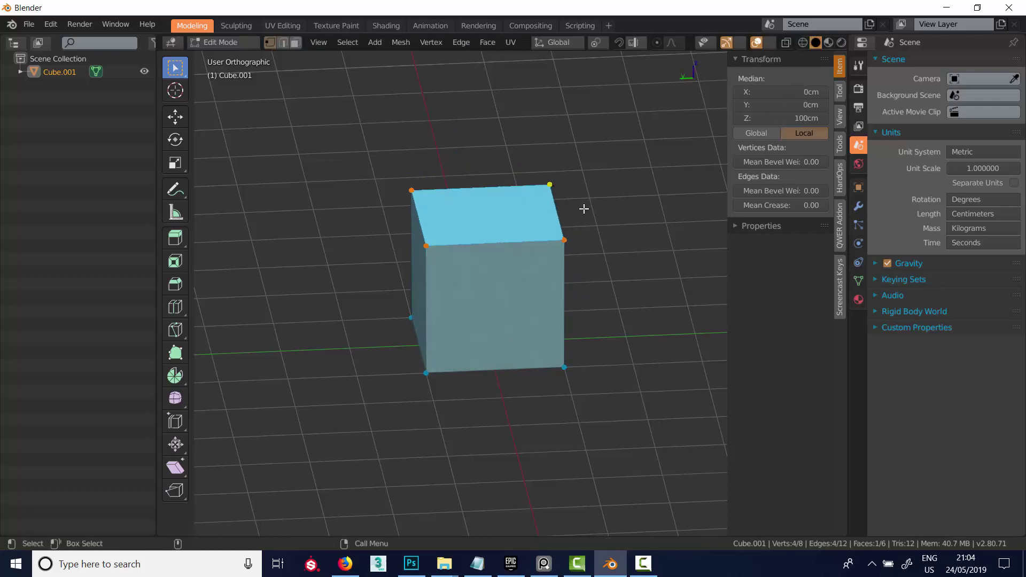
key("s")
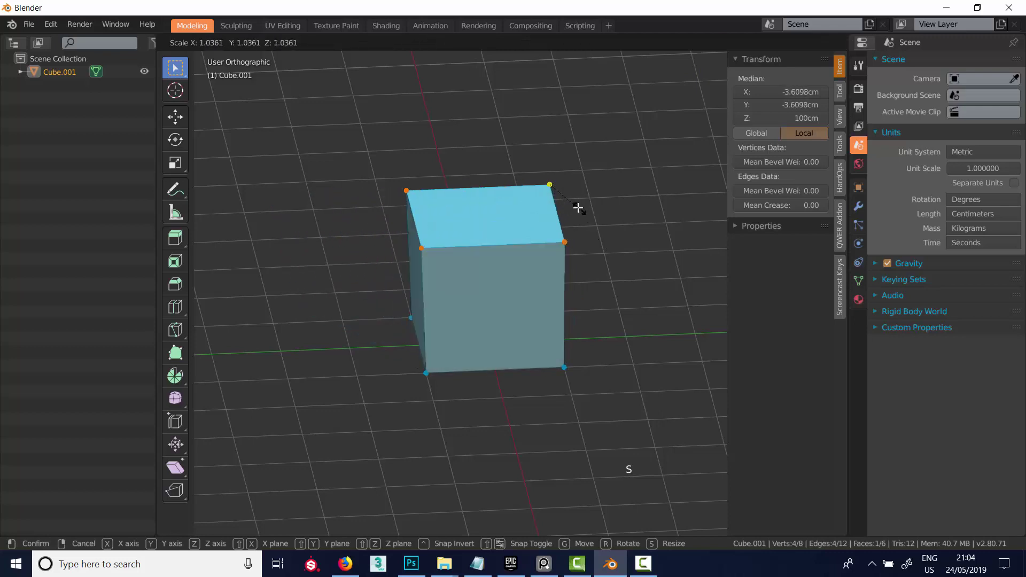
right_click(588, 218)
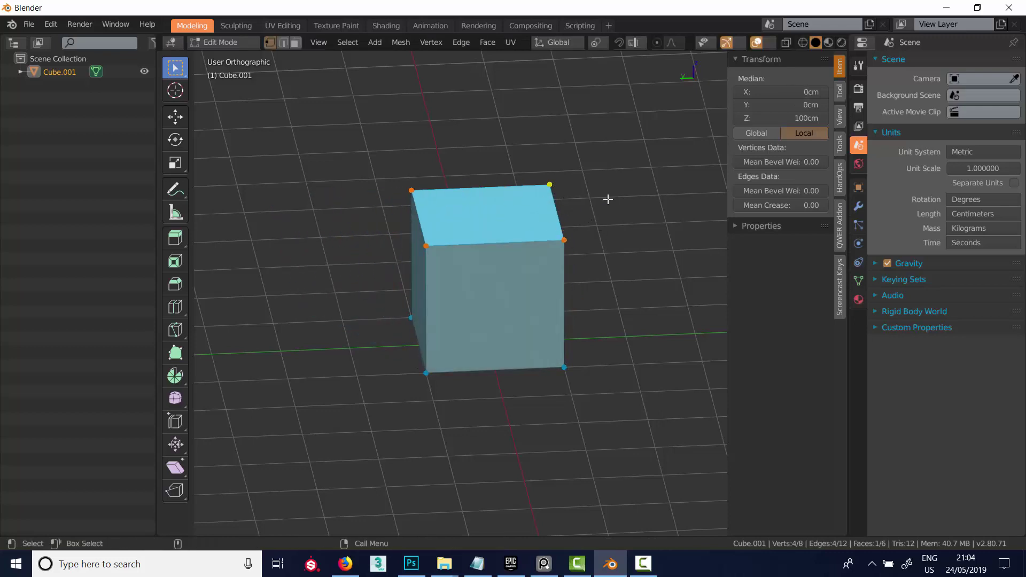
right_click_drag(644, 206, 651, 146, "shift")
Step: Show the 3D cursor overlay and set the pivot point to 3D Cursor
left_click(774, 44)
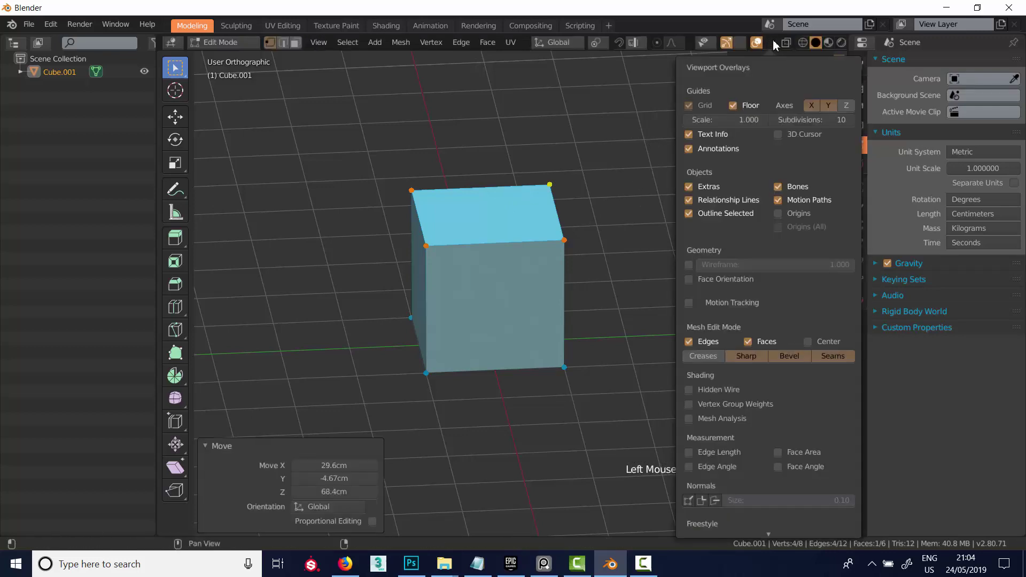
left_click(778, 134)
key("period")
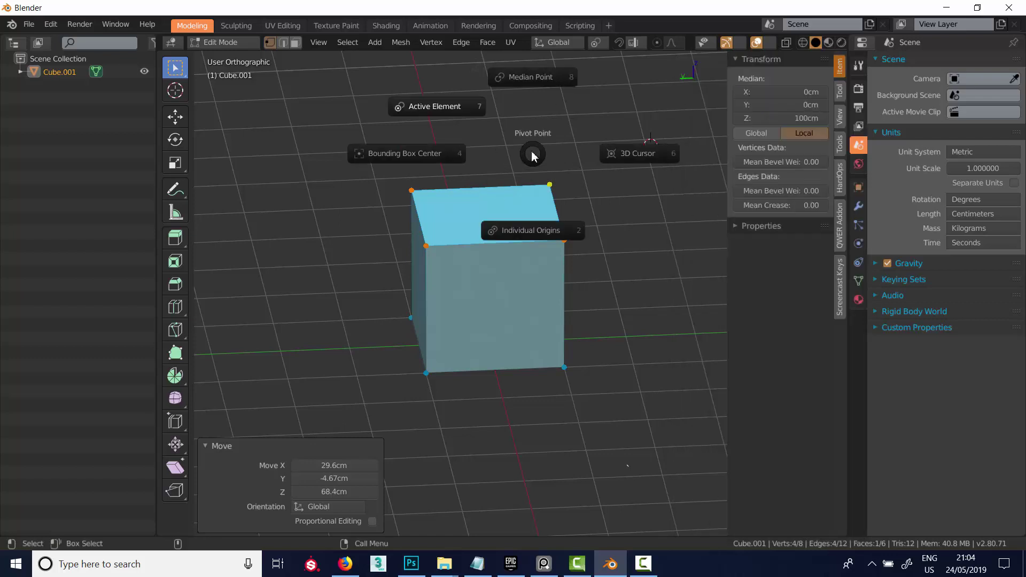
left_click(634, 153)
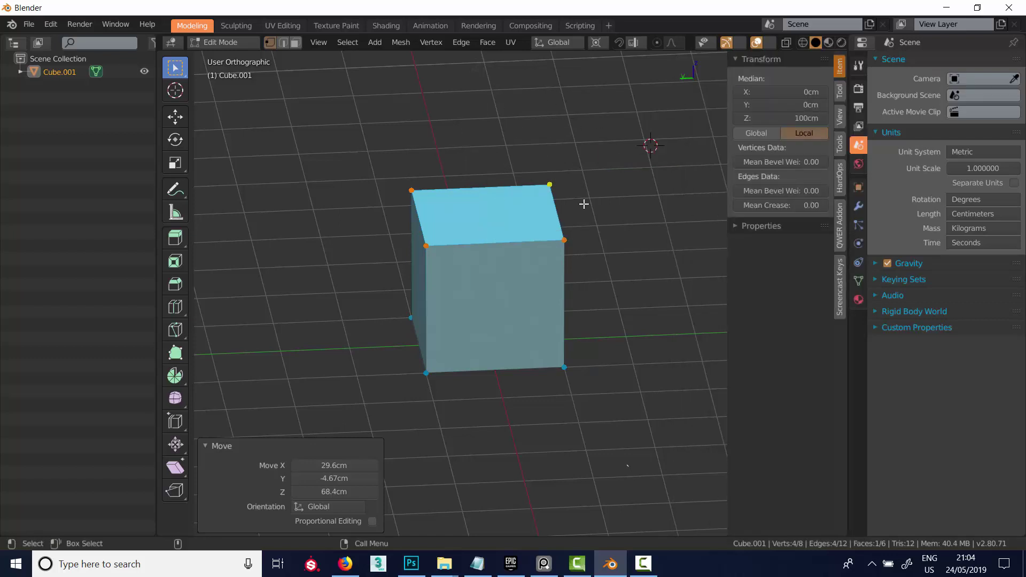
Step: Test-scale the top face toward the cursor with Ctrl, cancel, then snap the cursor to world origin
left_click_drag(300, 152, 651, 293)
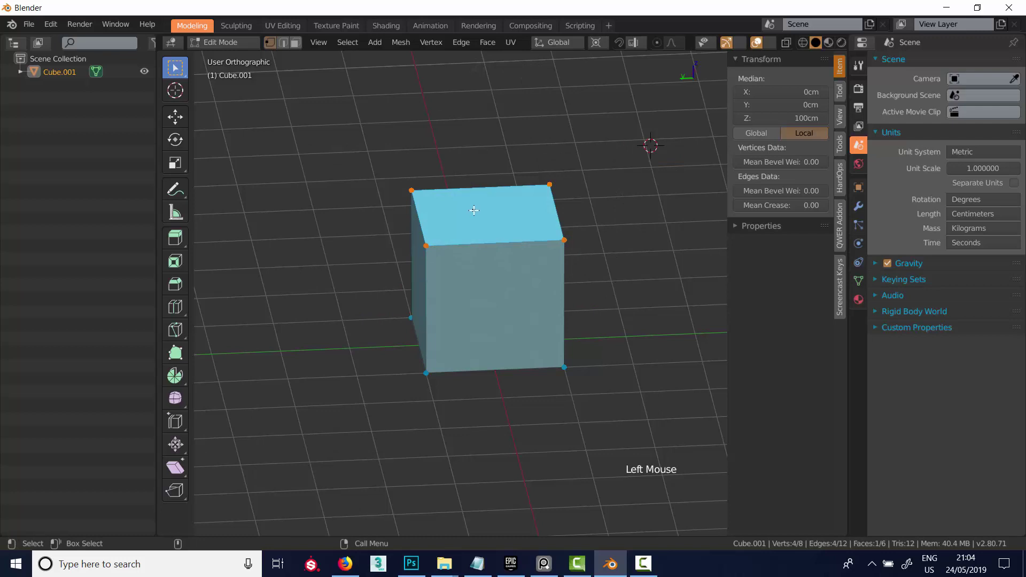
key("s")
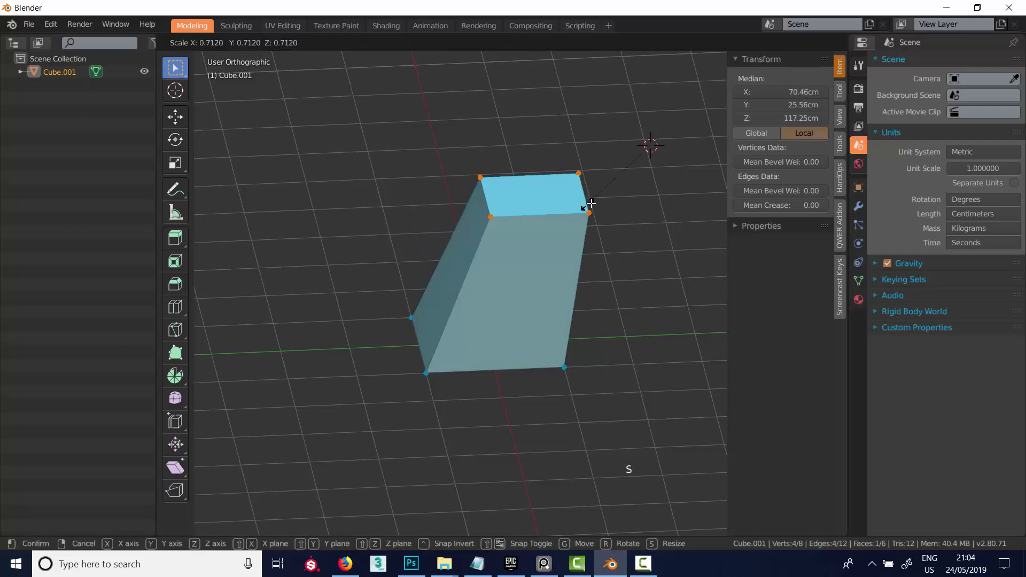
key("ctrl")
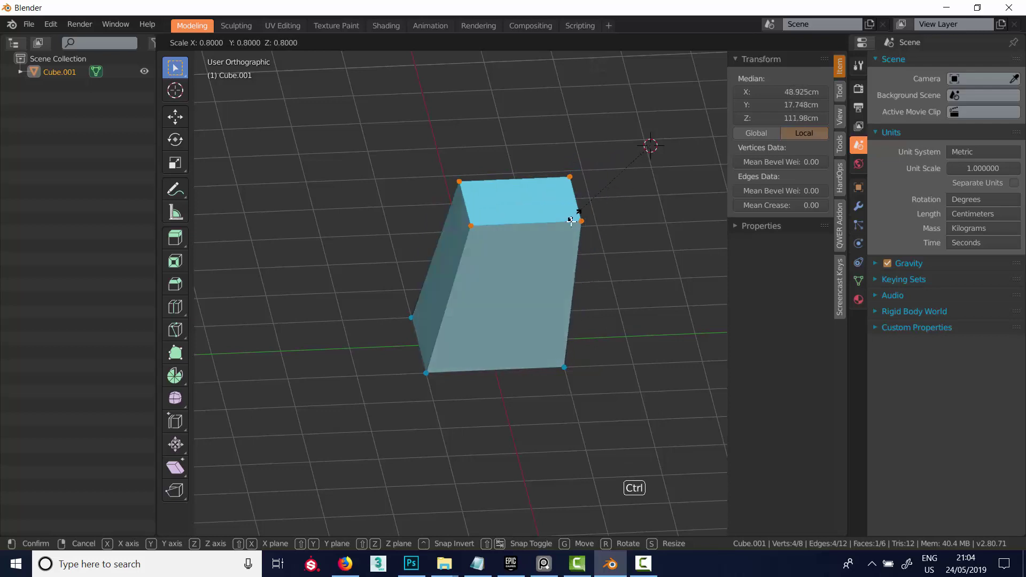
right_click(593, 208)
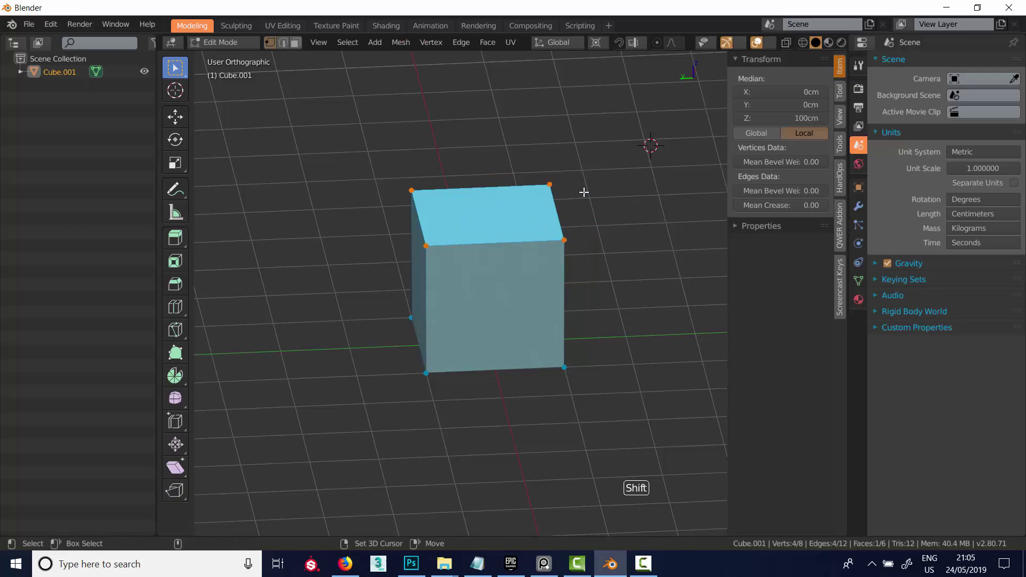
key("shift+s")
left_click(487, 193)
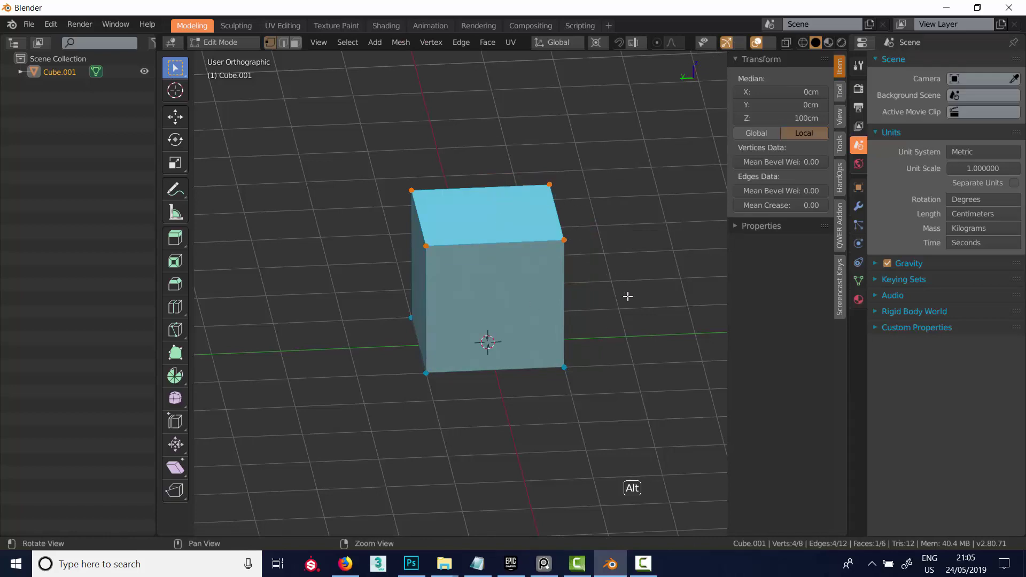
Step: Raise the top-left corner vertex about 89.6 cm so the top face slopes
mouse_move(628, 293)
left_mouse_down("alt")
mouse_move(655, 294)
mouse_move(598, 298)
mouse_move(619, 309)
left_mouse_up("alt")
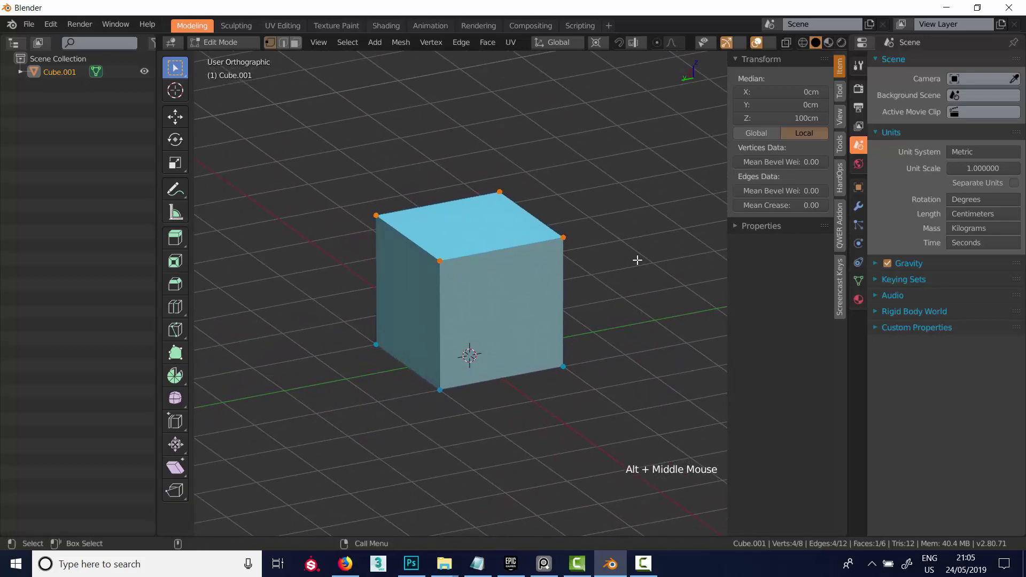
left_click_drag(638, 260, 591, 255, "alt")
left_click(411, 215)
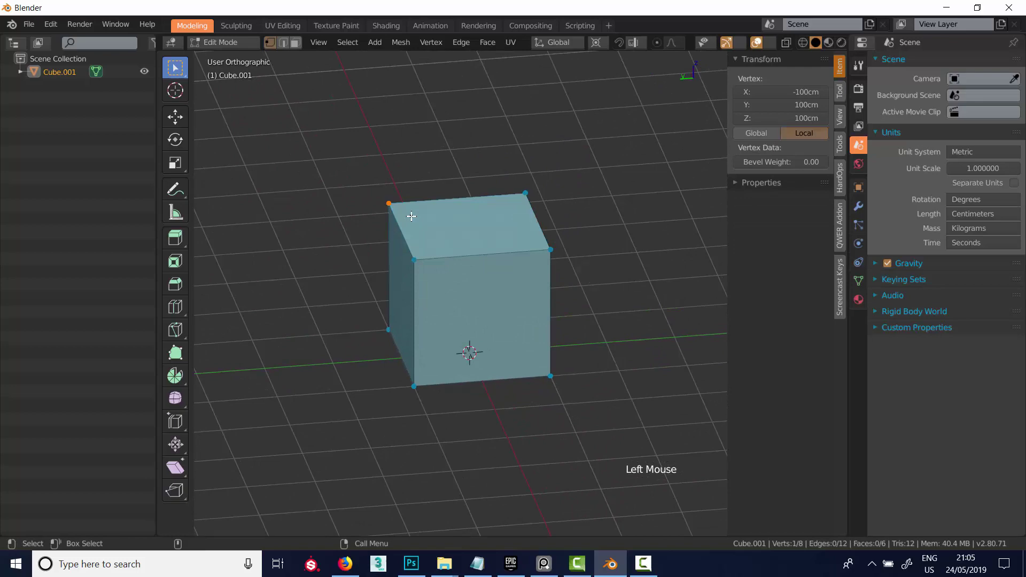
key("g")
left_click(501, 219)
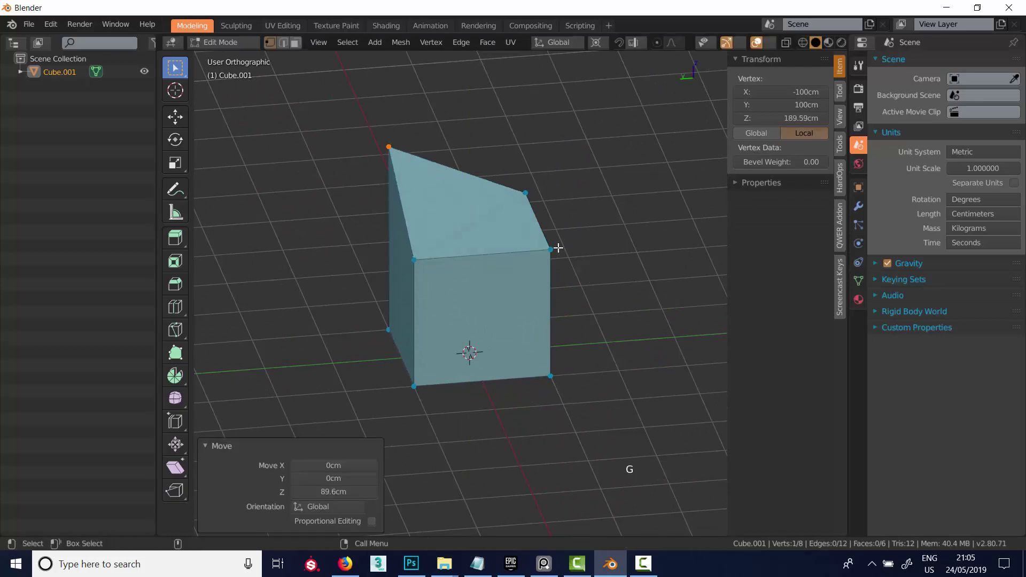
Step: Select the sloped top face, try scaling it with S Z 0, and cancel
left_click_drag(378, 144, 412, 159, "alt")
left_click_drag(414, 238, 357, 170, "alt")
left_click(406, 154)
left_click_drag(332, 126, 556, 264)
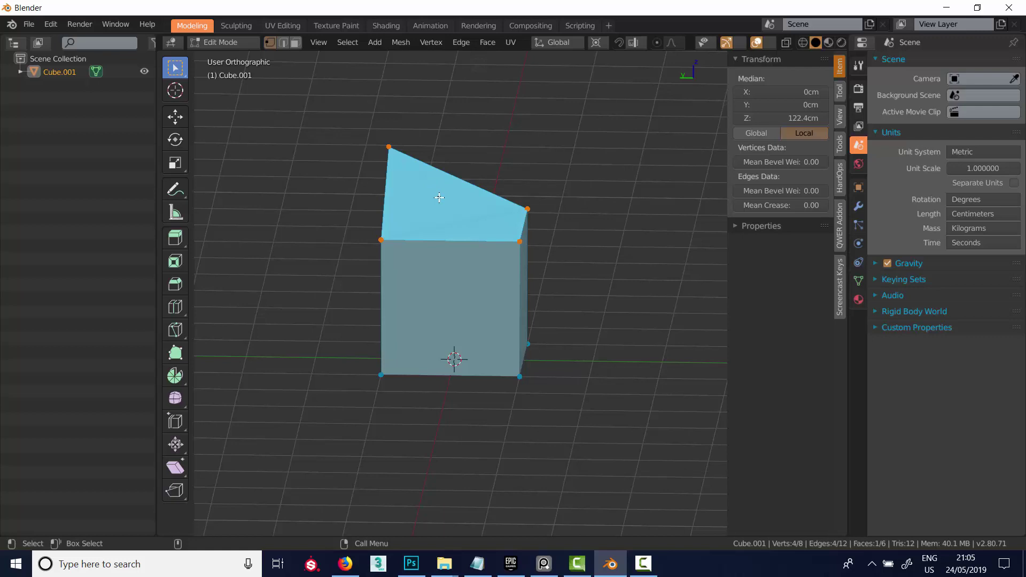
key("s")
type("z")
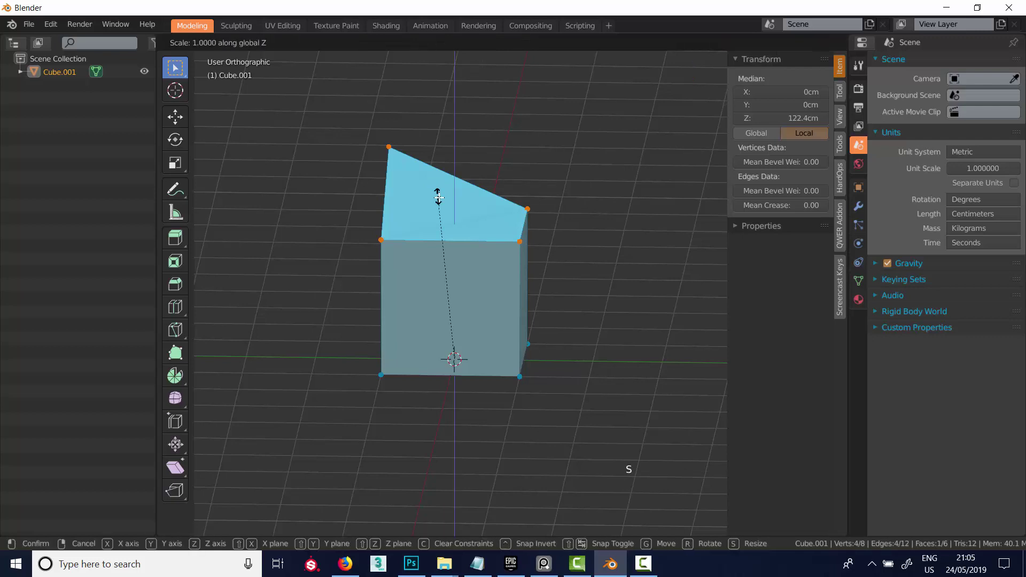
type("0")
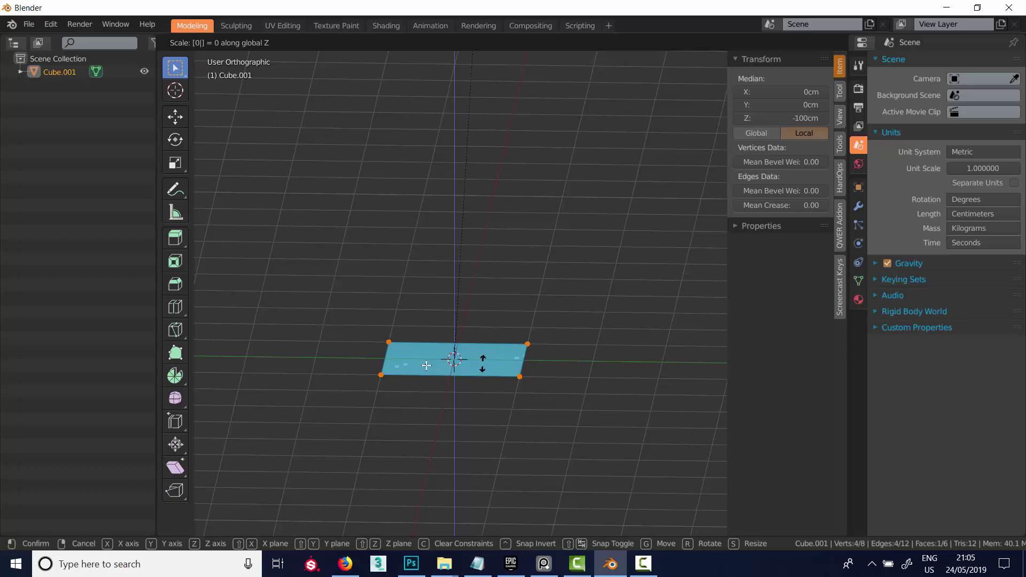
right_click(531, 183)
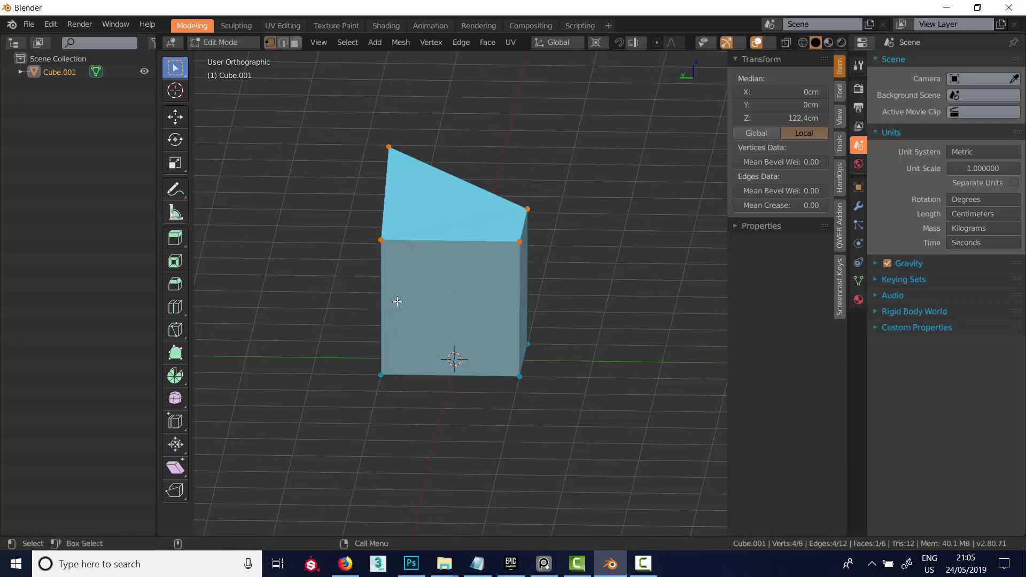
Step: Switch the pivot to Median Point and scale the top face to 0 on Z
key("period")
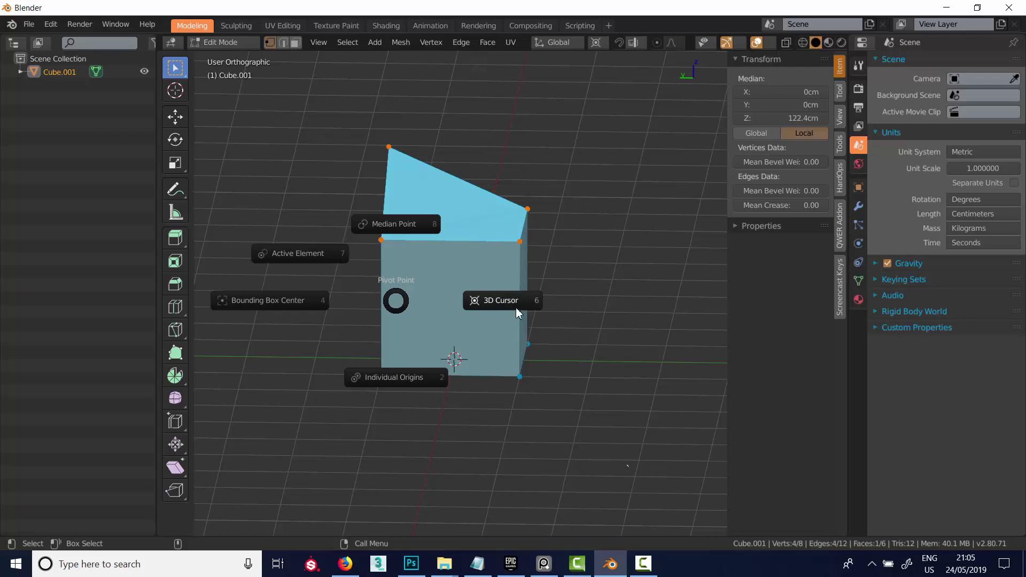
left_click(403, 224)
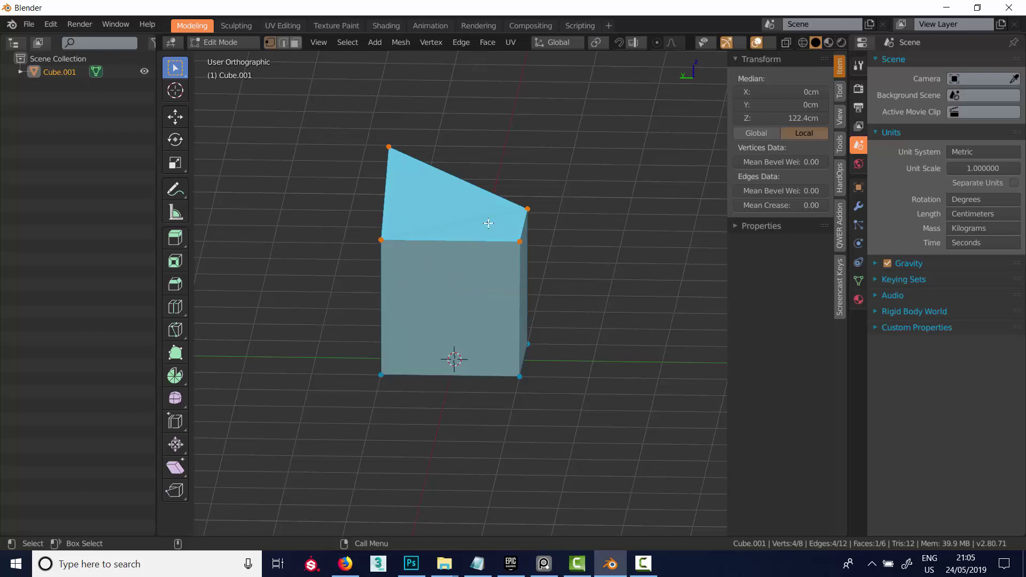
key("s")
key("z")
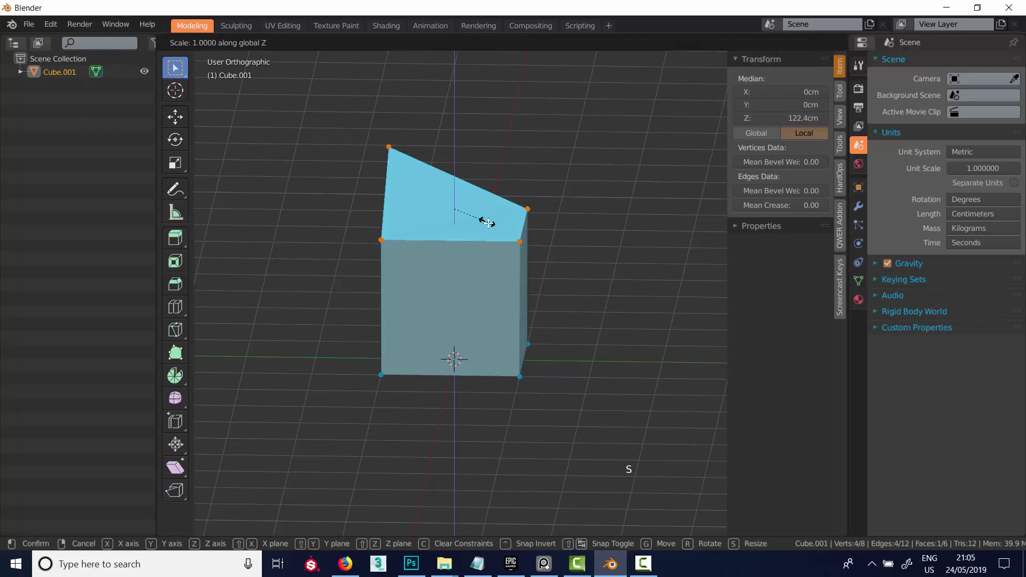
key("0")
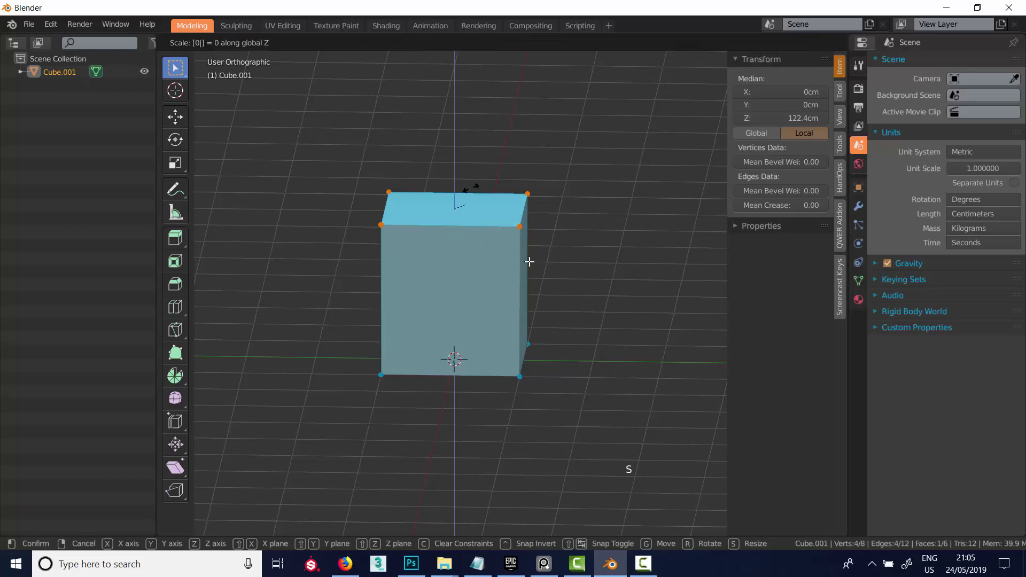
left_click(472, 231)
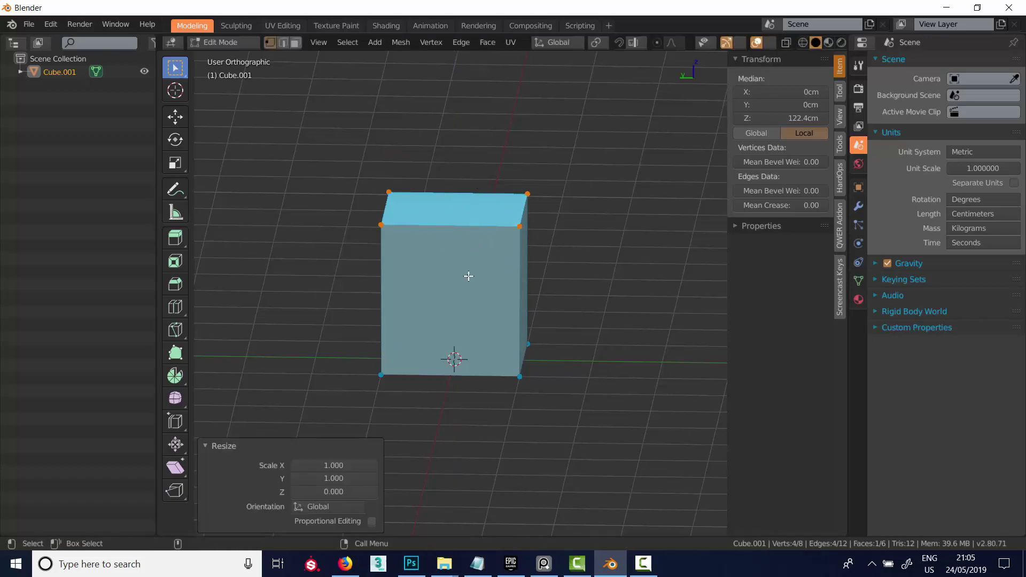
Step: Orbit to a corner view of the box and bring up the vertex context menu
left_click_drag(467, 275, 524, 282, "alt")
right_click_drag(525, 282, 483, 284, "alt")
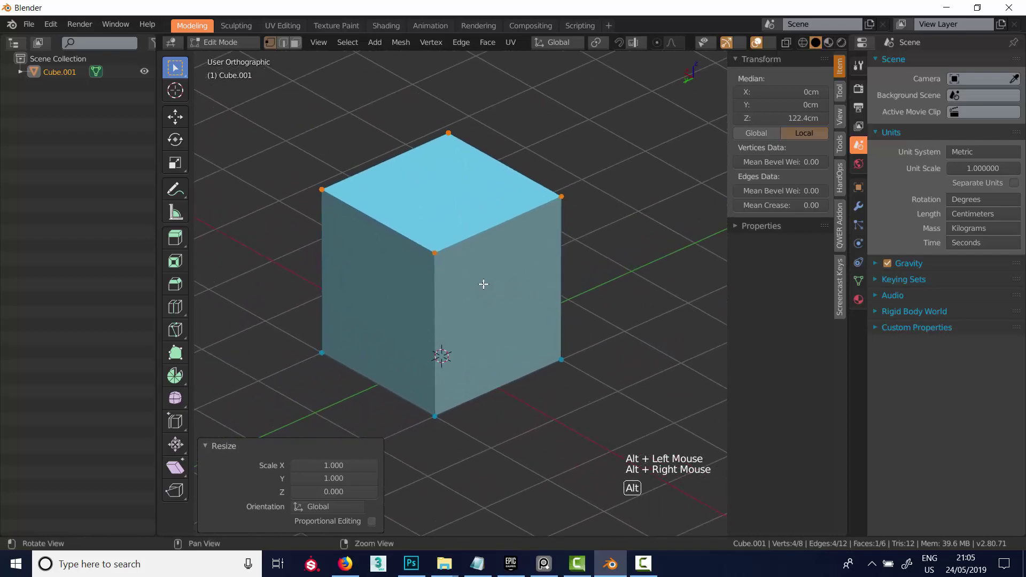
middle_click_drag(484, 284, 513, 318, "alt")
left_click_drag(513, 319, 500, 305, "alt")
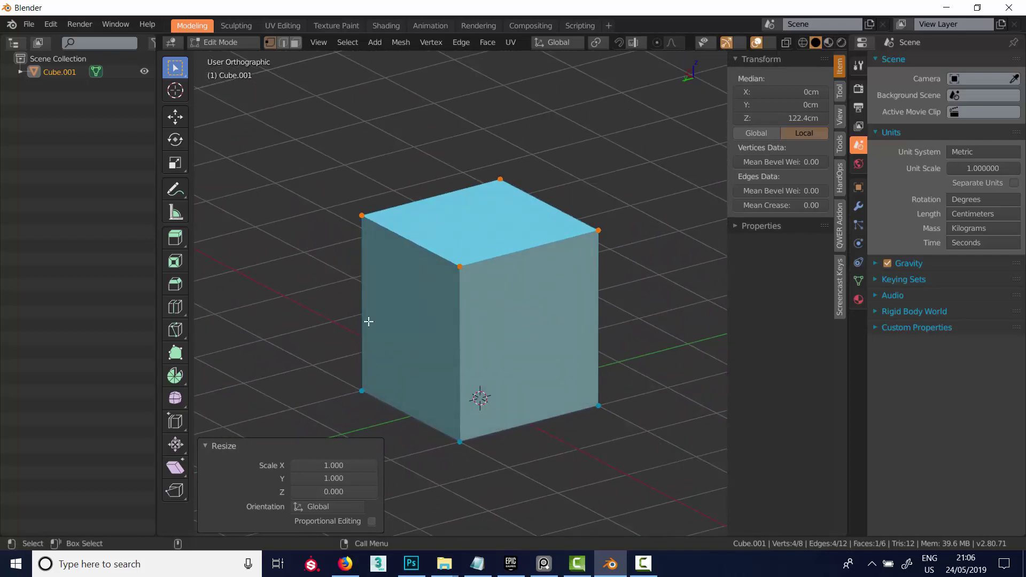
right_click(536, 183)
Step: Reframe the view lower and more frontal, then show the Pivot Point dropdown options
left_click_drag(517, 261, 481, 288, "alt")
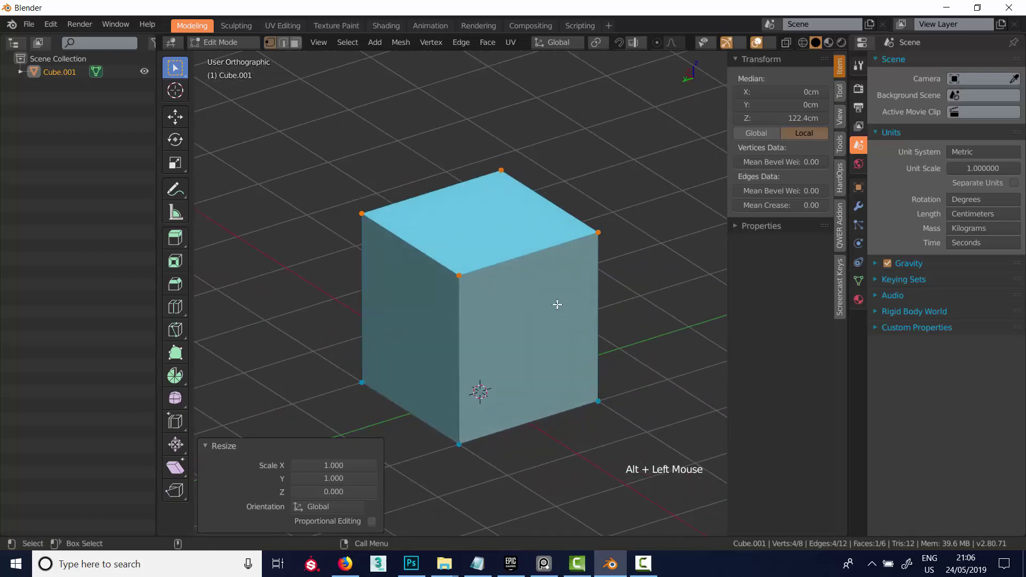
left_click_drag(555, 303, 526, 296, "alt")
middle_click_drag(526, 296, 506, 236, "alt")
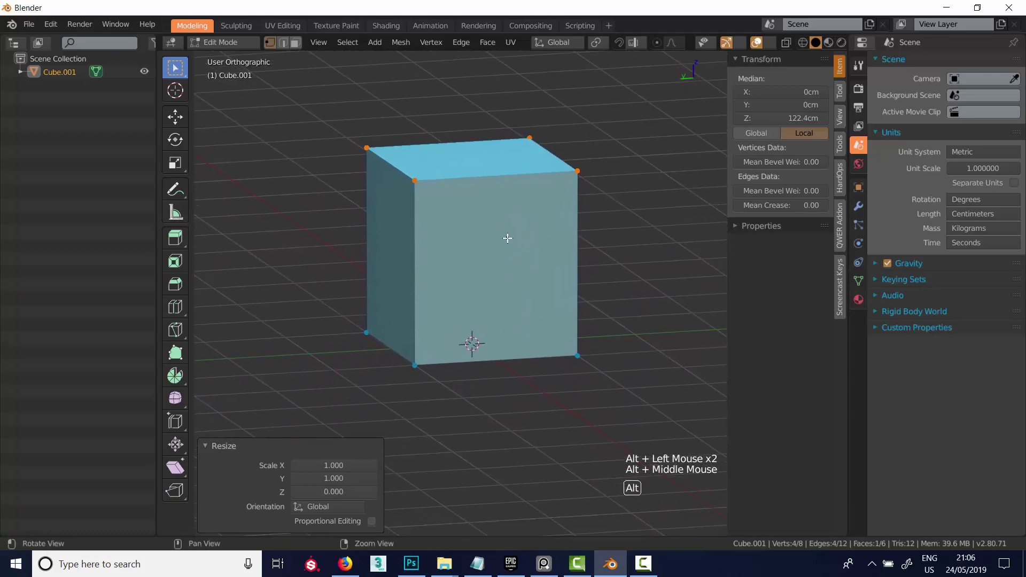
left_click_drag(507, 236, 515, 241, "alt")
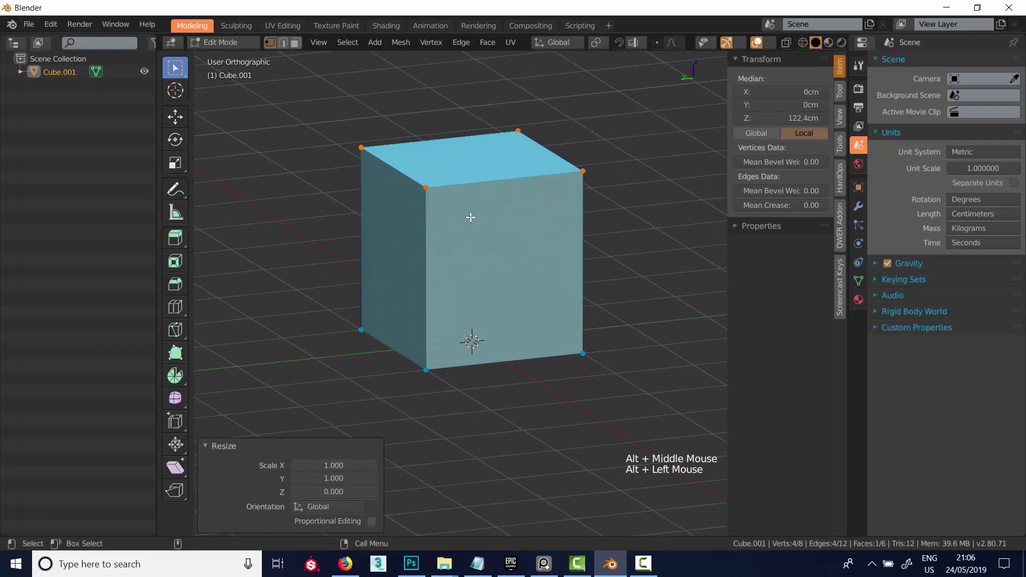
middle_click(483, 244, "alt")
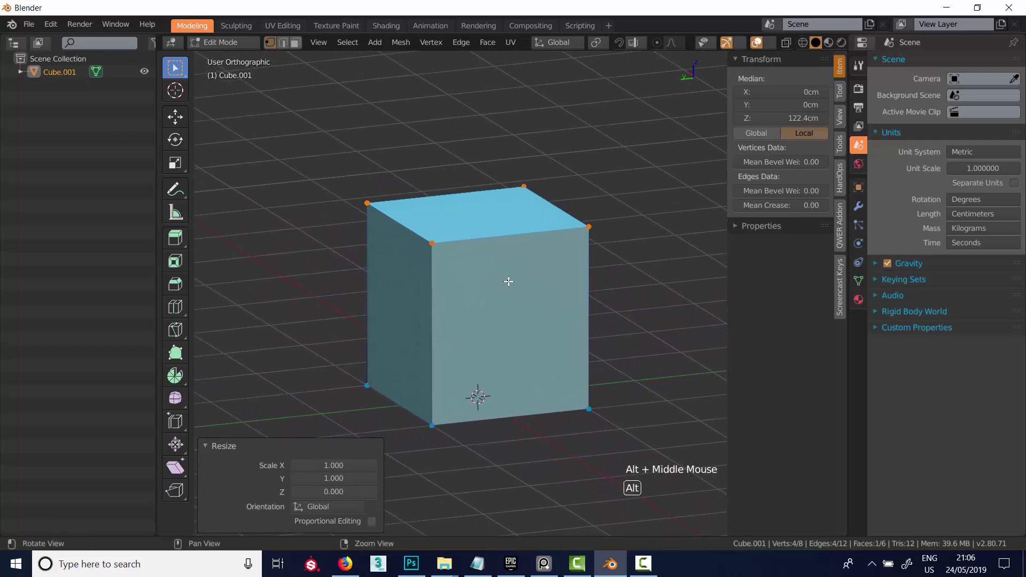
left_click(597, 43)
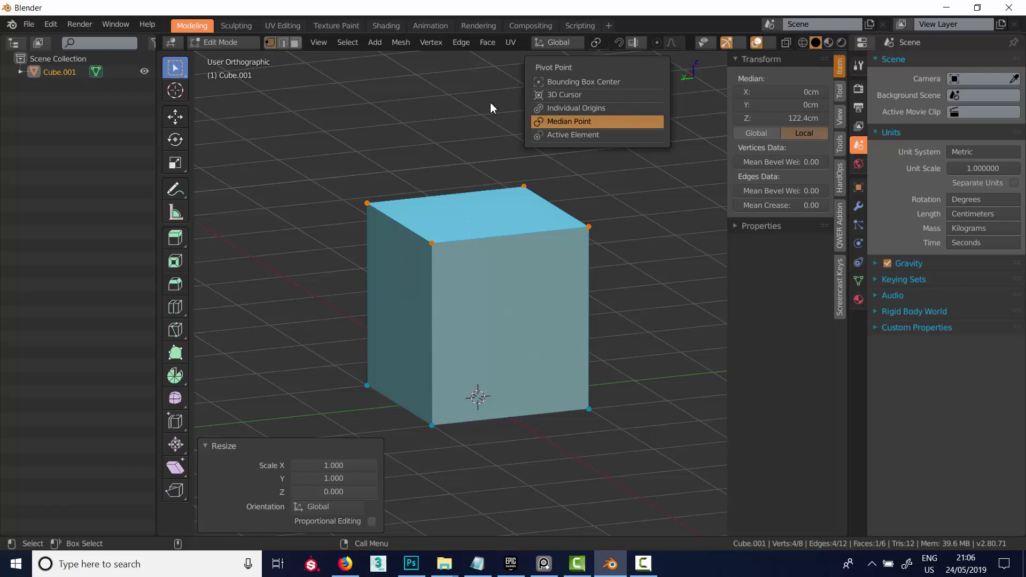
Step: Snap the 3D cursor to the bottom front corner vertex and make it the pivot point
left_click_drag(461, 154, 471, 157, "alt")
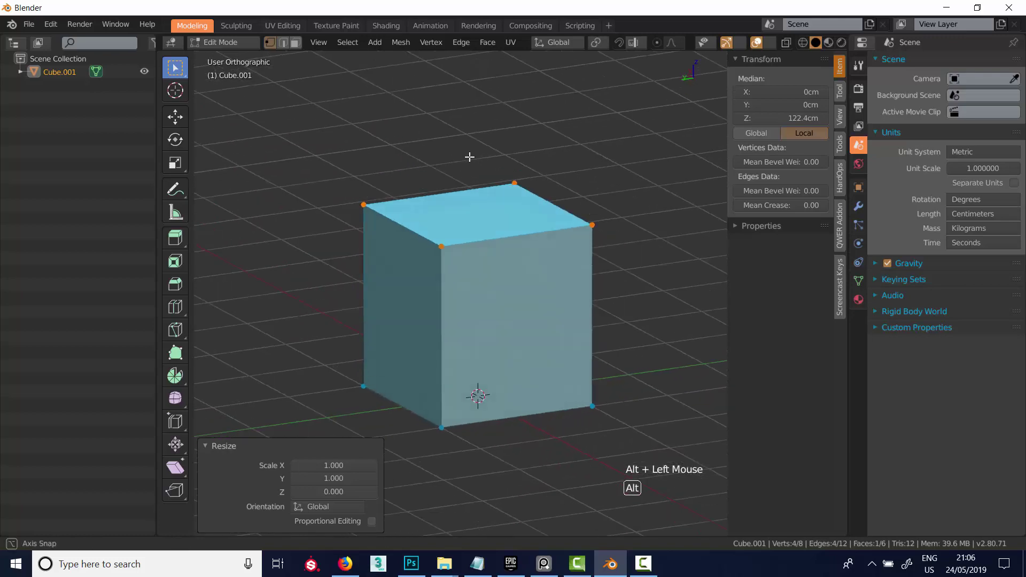
left_click(442, 428)
key("shift+s")
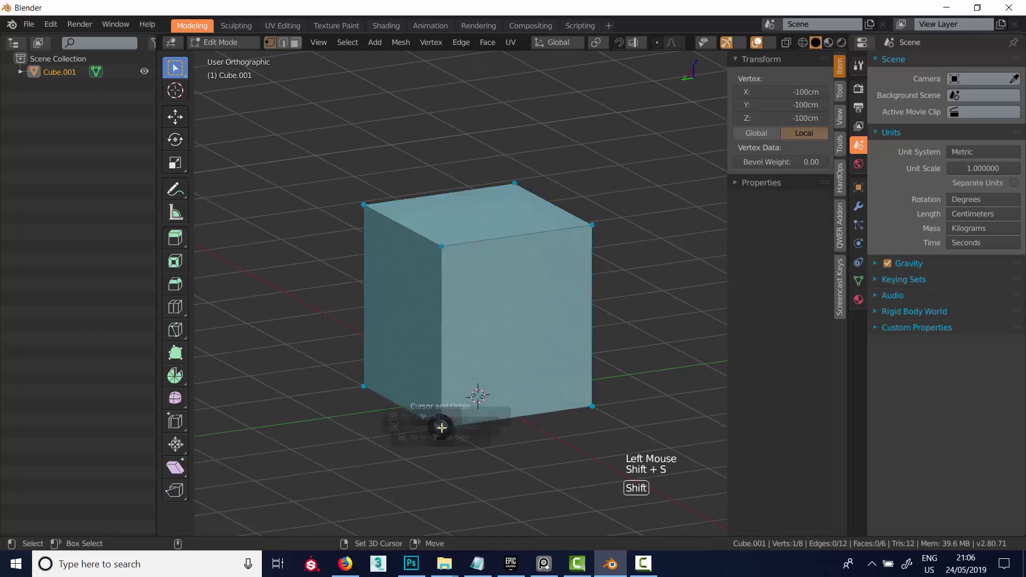
key("period")
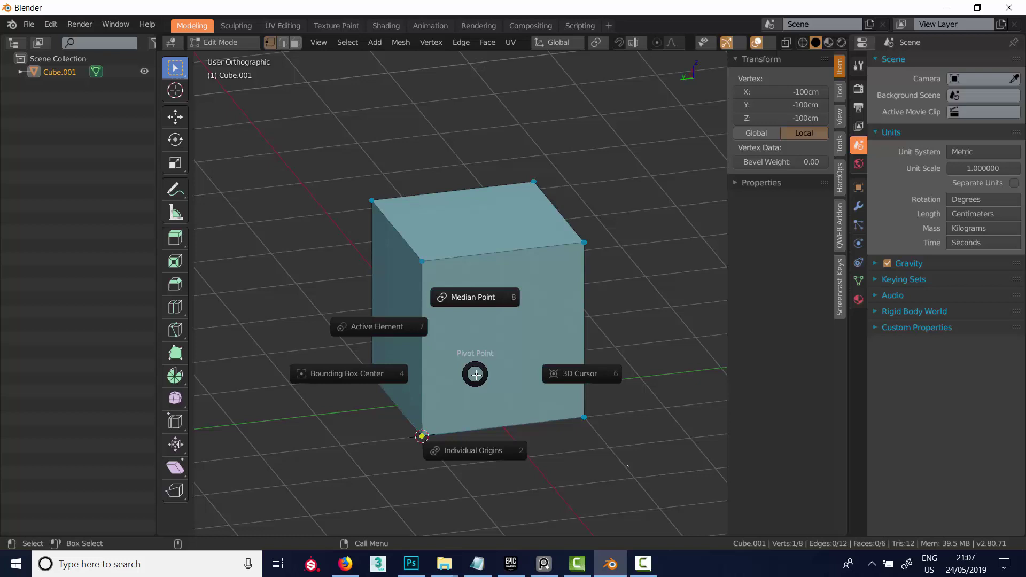
left_click(574, 373)
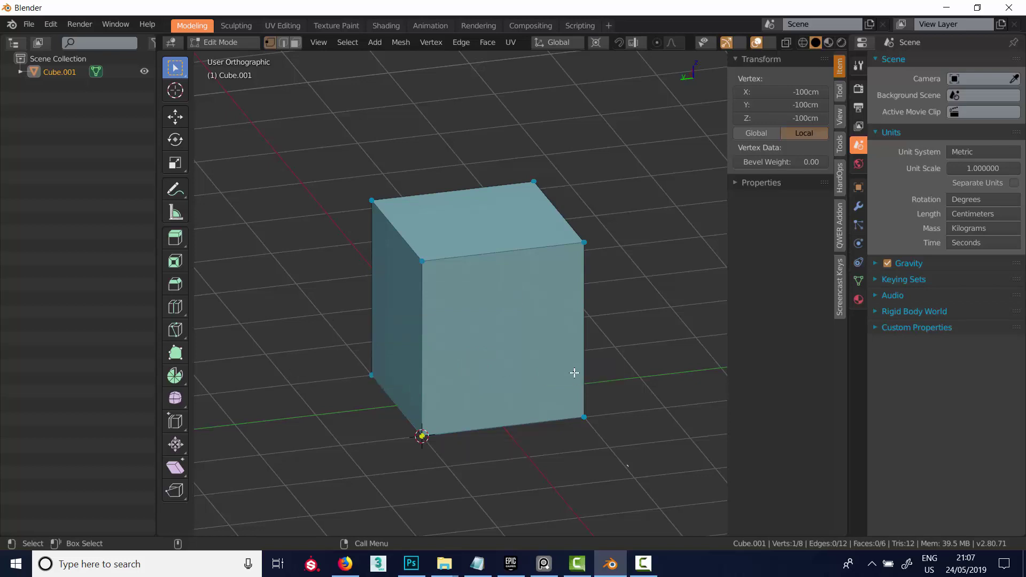
Step: Box-select the top face, test-scale it toward the cursor, cancel, and reselect it
left_click_drag(309, 159, 613, 290)
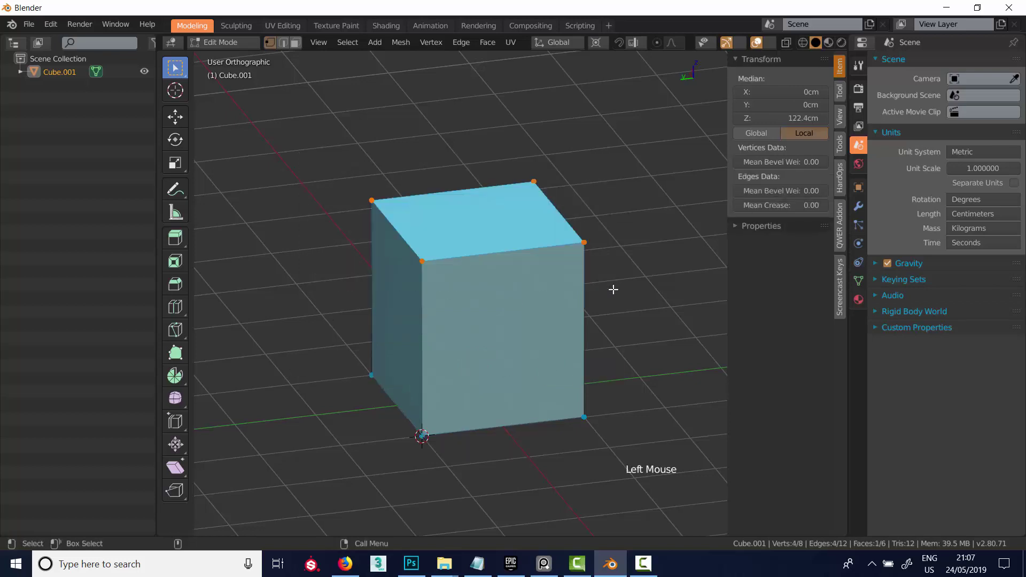
key("s")
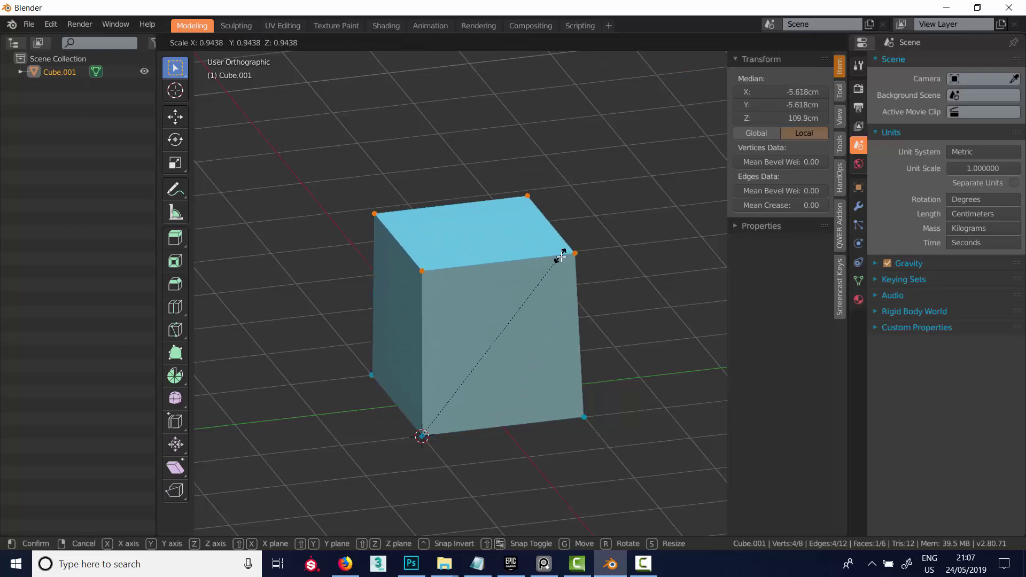
right_click(562, 257)
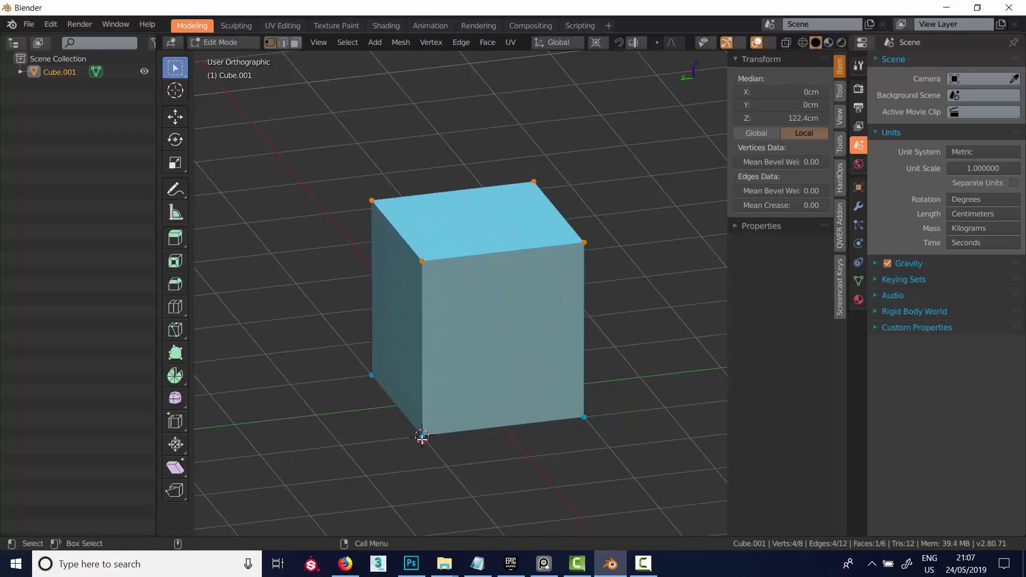
left_click(422, 437)
left_click_drag(343, 153, 604, 299)
Step: Add the bottom front vertex, set the pivot to Active Element, and trial-scale without applying
left_click(422, 436, "shift")
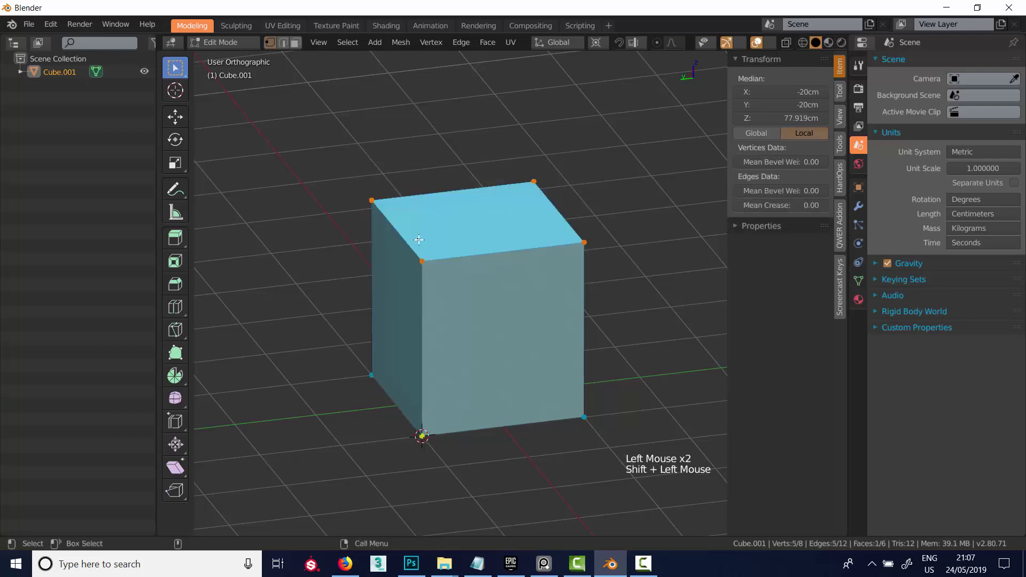
key("period")
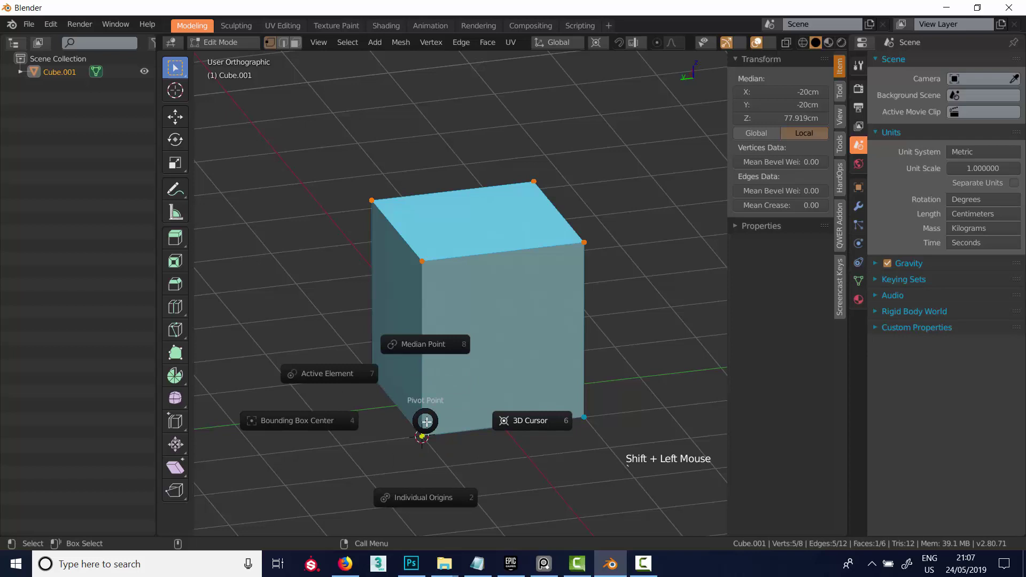
left_click(355, 373)
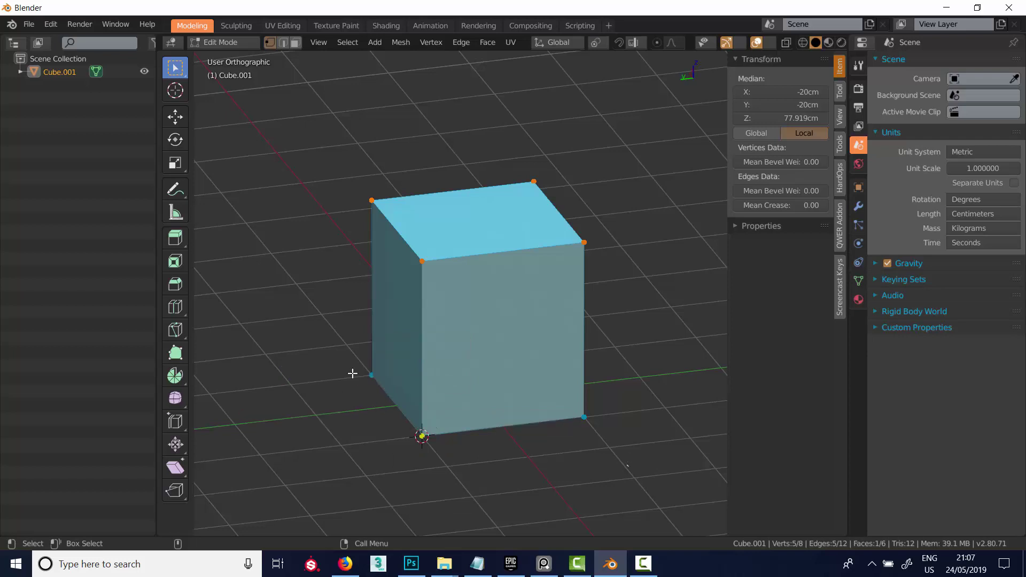
key("s")
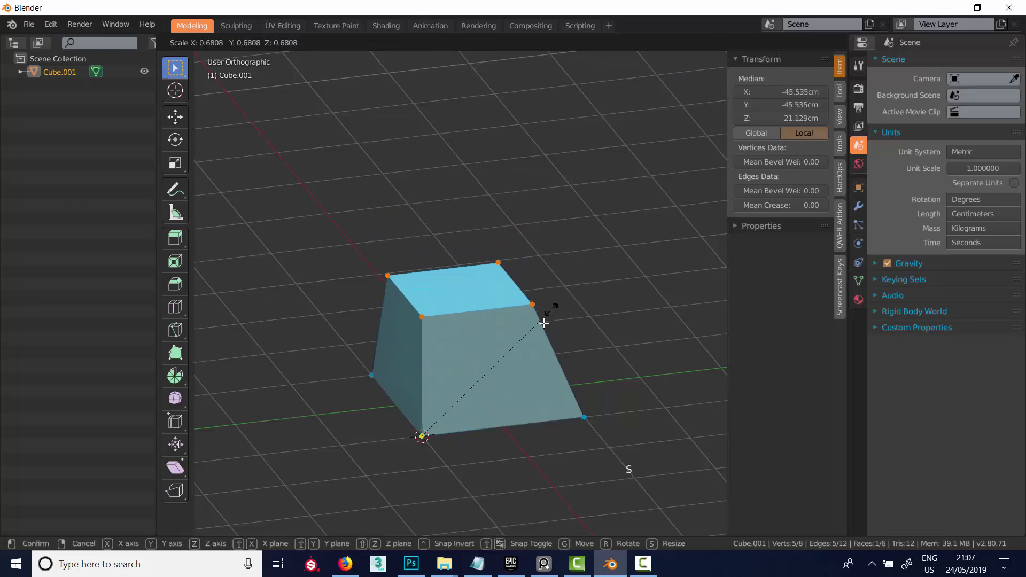
right_click(619, 193)
mouse_move(549, 327)
left_mouse_down("alt")
mouse_move(550, 337)
mouse_move(556, 323)
left_mouse_up("alt")
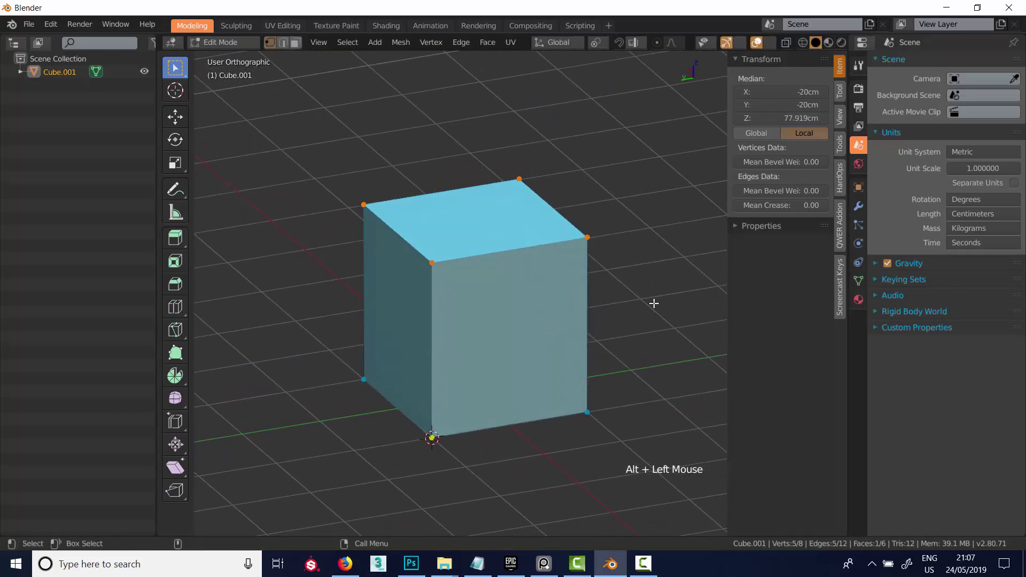
Step: Switch Cube.001 back to Object Mode and orbit around the 200 × 200 × 222 cm box
key("Tab")
middle_click_drag(618, 323, 604, 304, "alt")
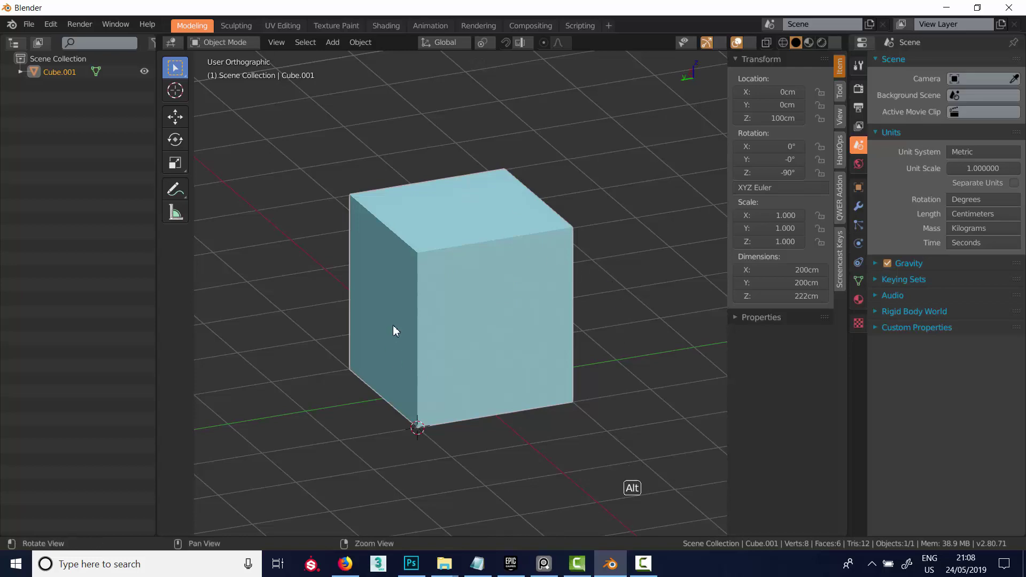
left_click_drag(393, 325, 412, 338, "alt")
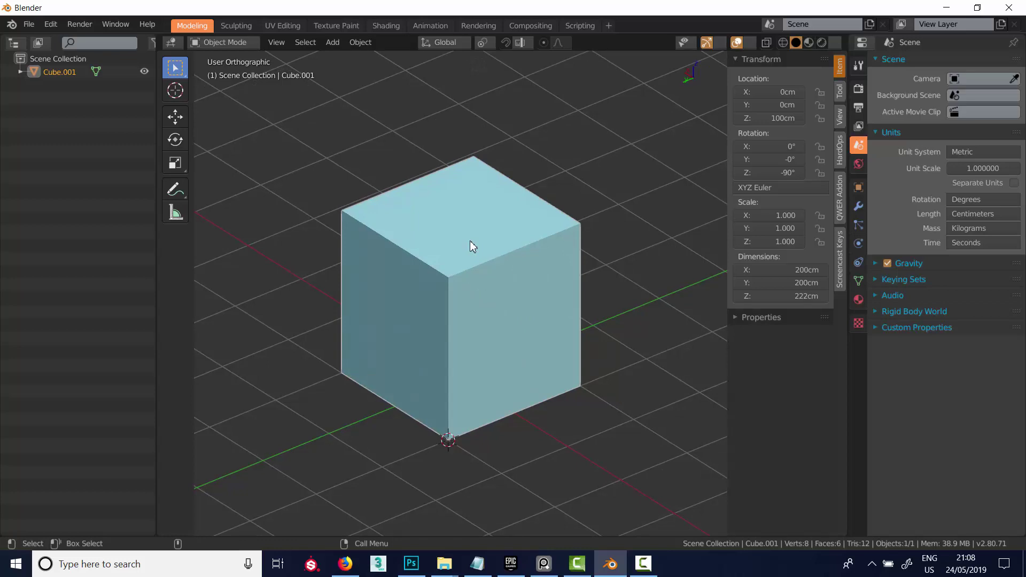
left_click_drag(493, 280, 415, 366, "alt")
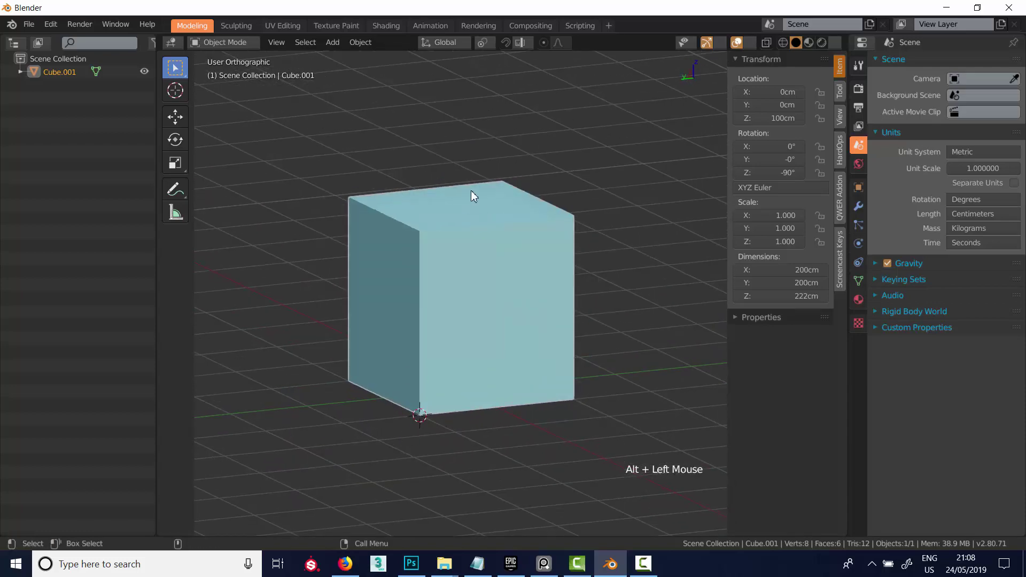
Step: Re-enter Edit Mode, box-select the cube's top face, and trial-scale it without applying
key("Tab")
left_click_drag(323, 152, 589, 216)
key("s")
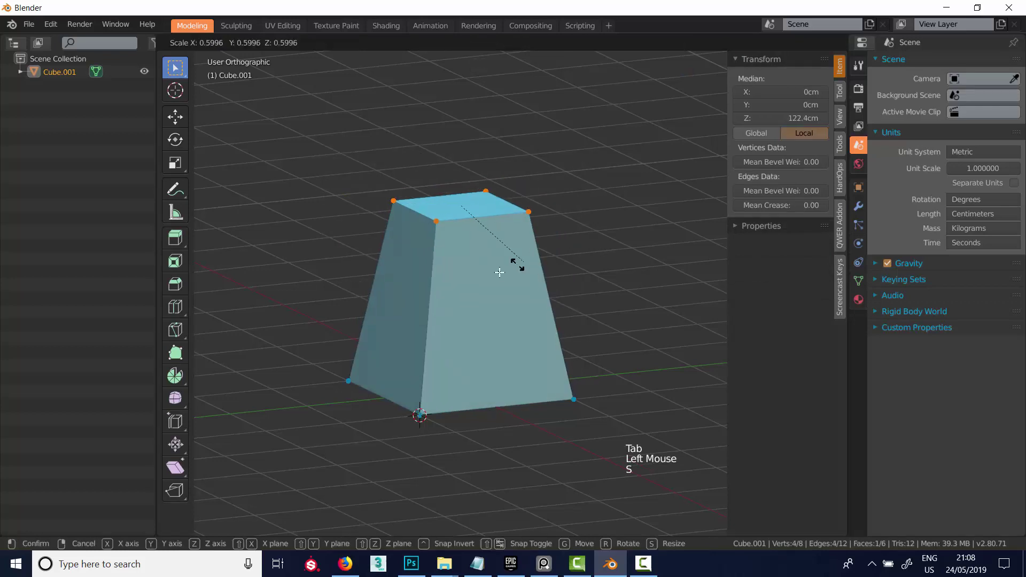
right_click(431, 181)
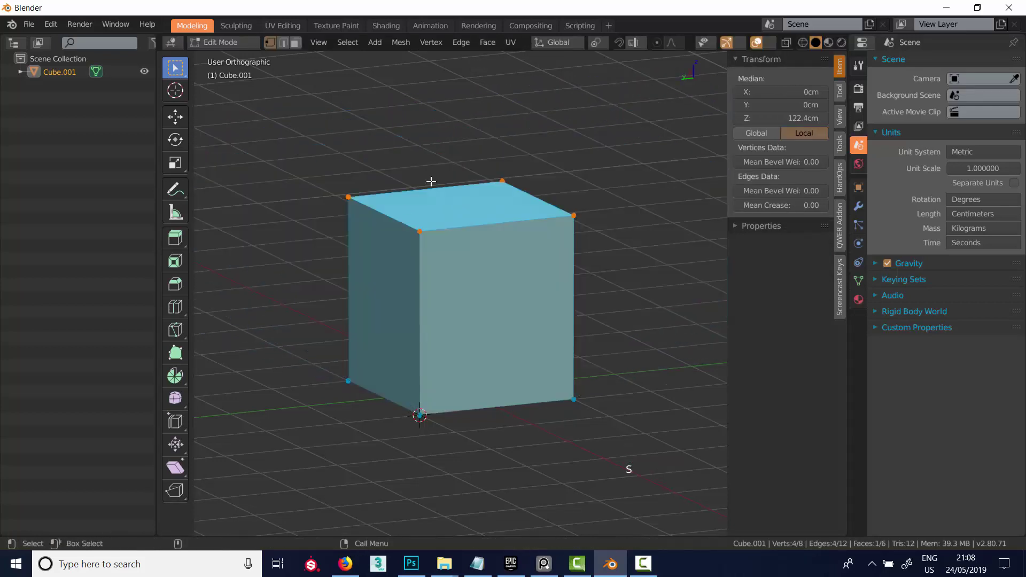
right_click(437, 183)
Step: Set the pivot to Median Point and test-scale the top face, then cancel
key("period")
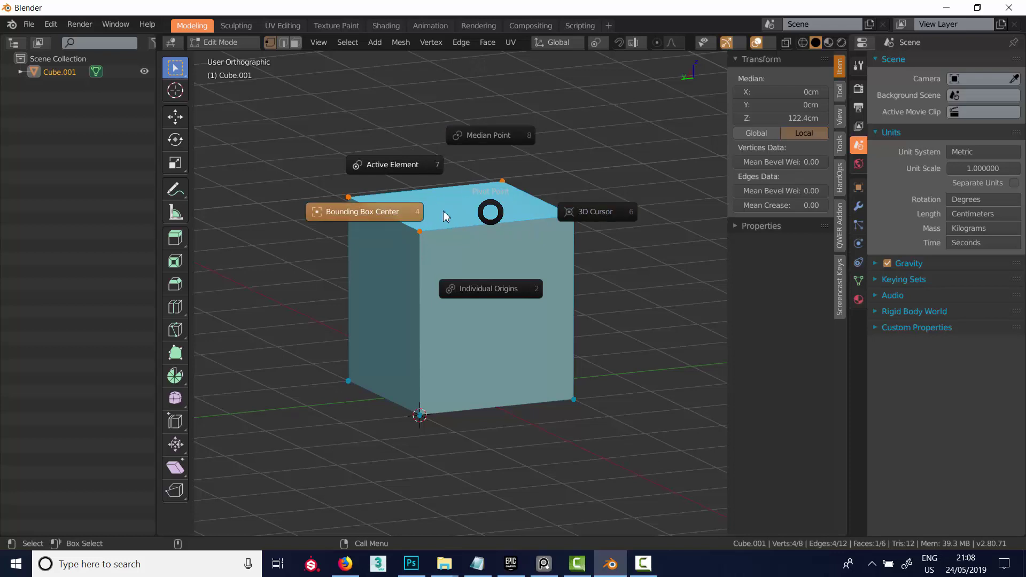
left_click(484, 147)
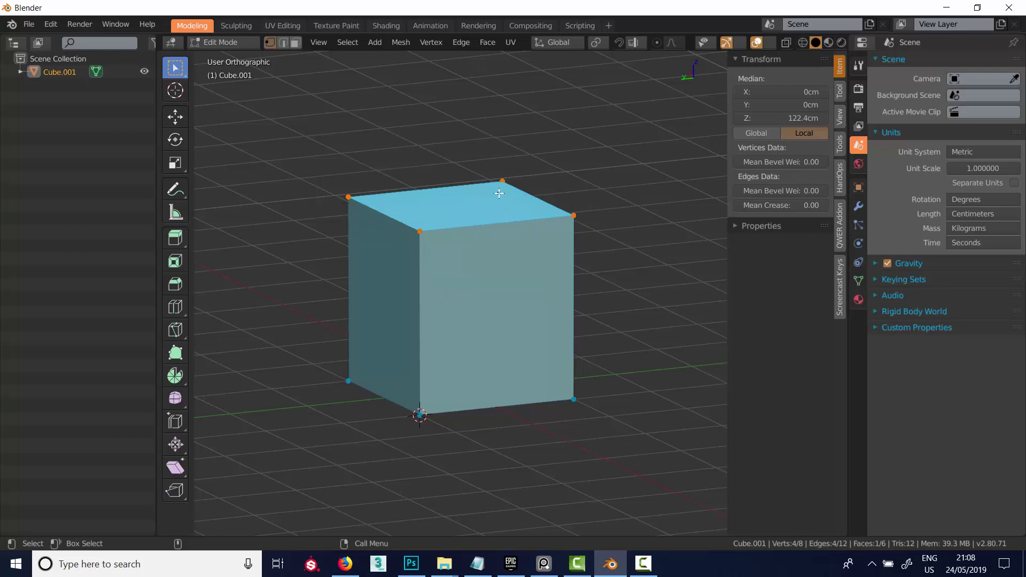
key("s")
right_click(545, 190)
Step: Set the pivot to 3D Cursor and test-scale the top face, then cancel
key("period")
left_click(653, 189)
key("s")
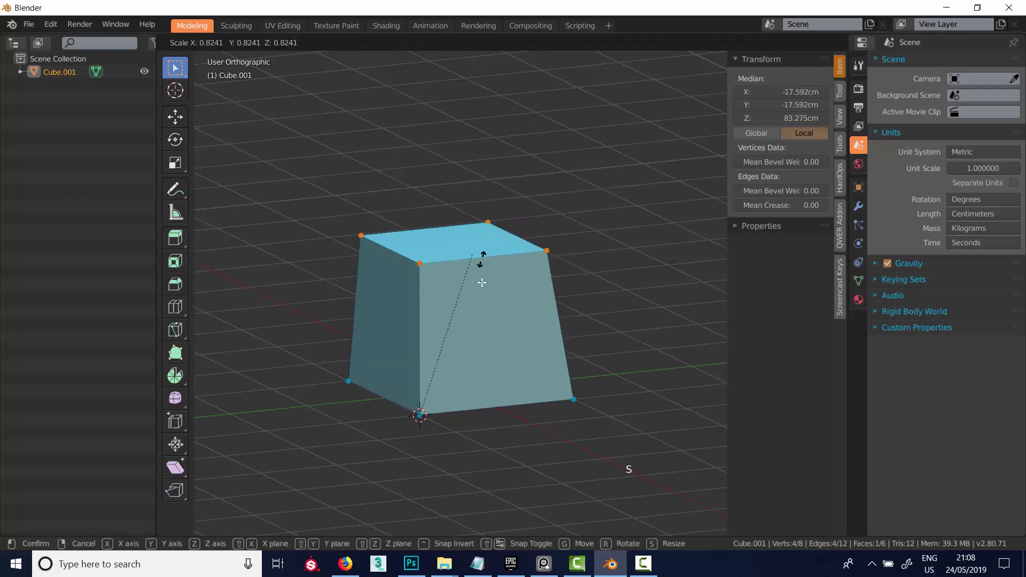
right_click(555, 72)
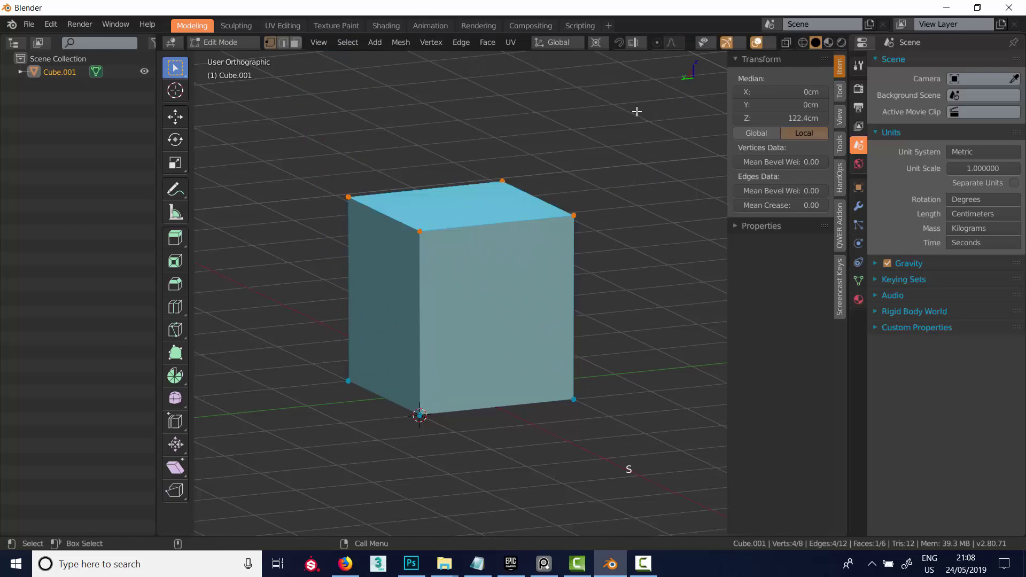
Step: Move the 3D cursor above the cube's right side and trial-scale around it, cancelling
right_click_drag(637, 111, 681, 98, "shift")
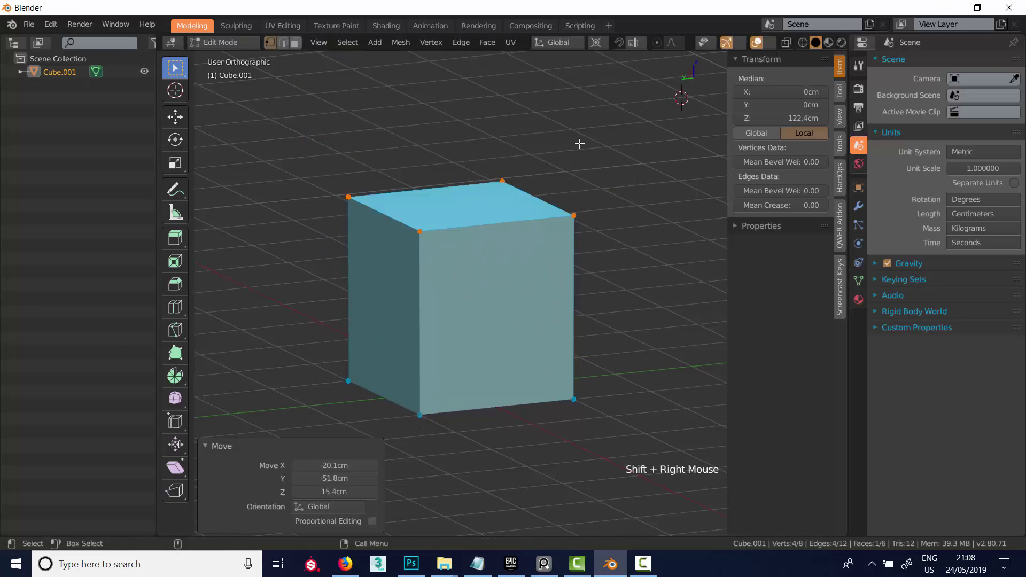
key("s")
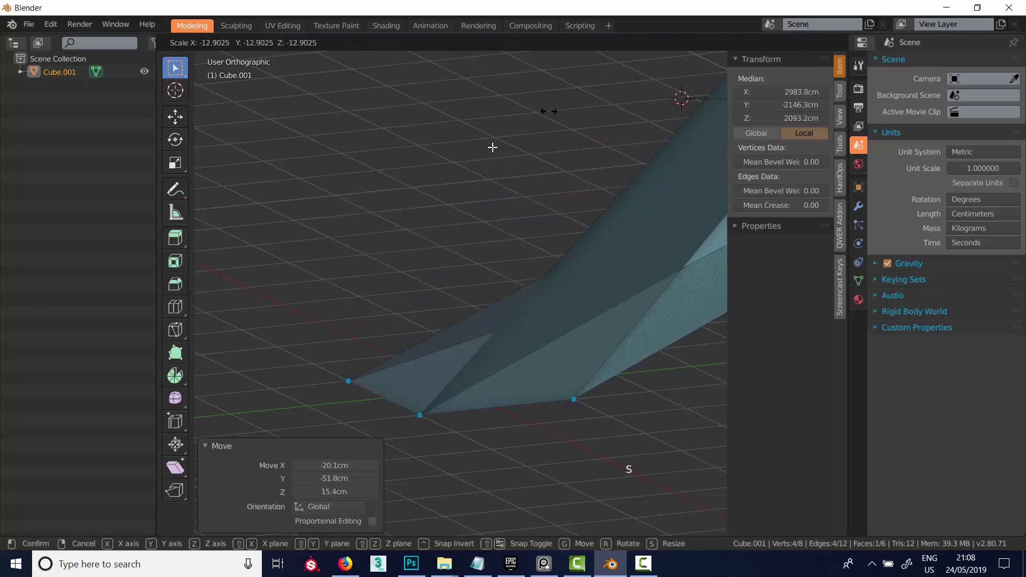
right_click(452, 237)
left_click_drag(452, 237, 413, 250, "alt")
middle_click_drag(412, 250, 486, 258, "alt")
left_click_drag(486, 259, 466, 274, "alt")
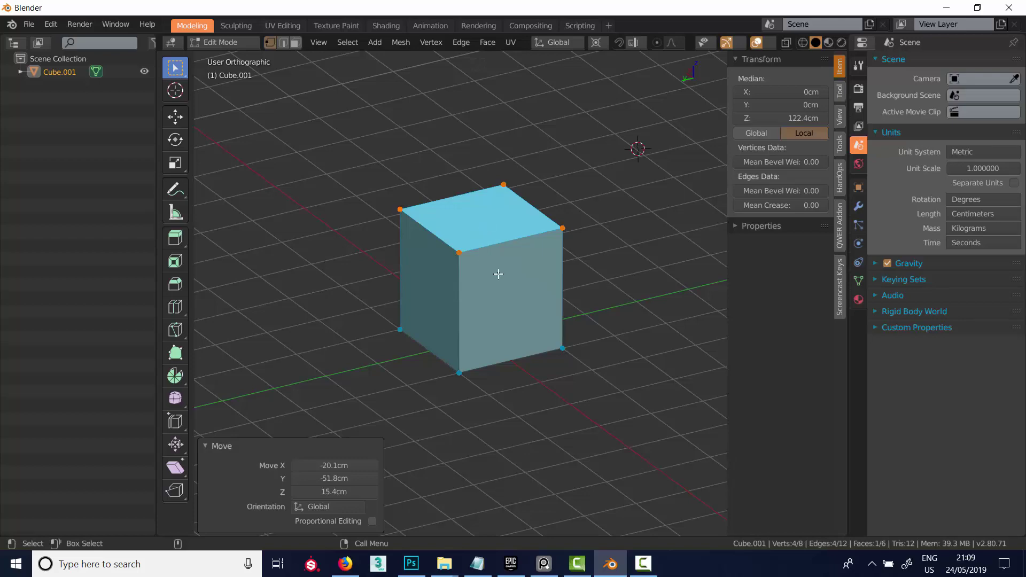
left_click_drag(497, 275, 483, 256, "alt")
middle_click_drag(483, 255, 472, 284, "alt")
left_click_drag(472, 284, 434, 259, "alt")
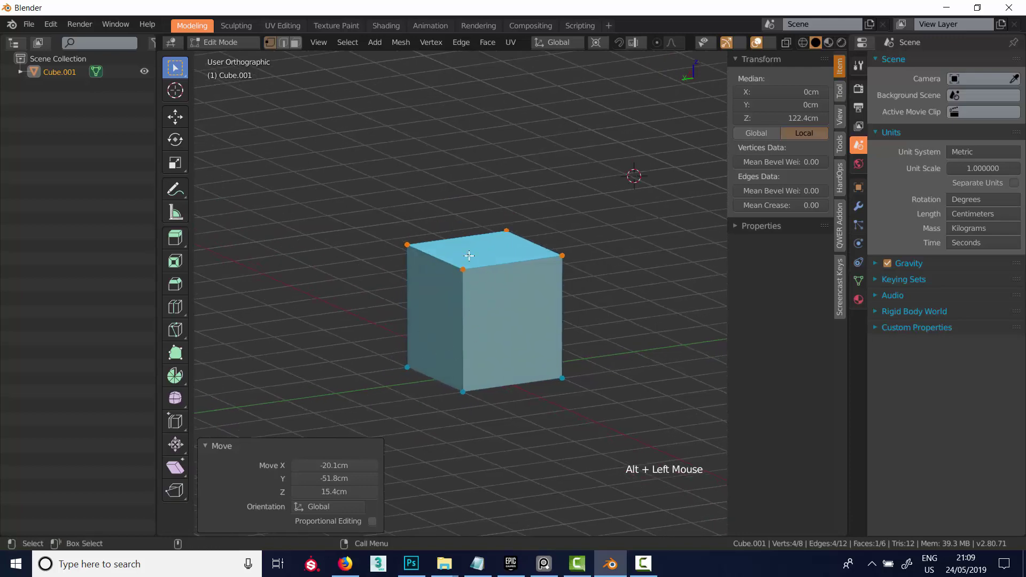
mouse_move(486, 355)
left_mouse_down("alt")
mouse_move(506, 360)
mouse_move(495, 356)
left_mouse_up("alt")
right_click_drag(495, 356, 518, 351, "alt")
middle_click_drag(518, 351, 482, 348, "alt")
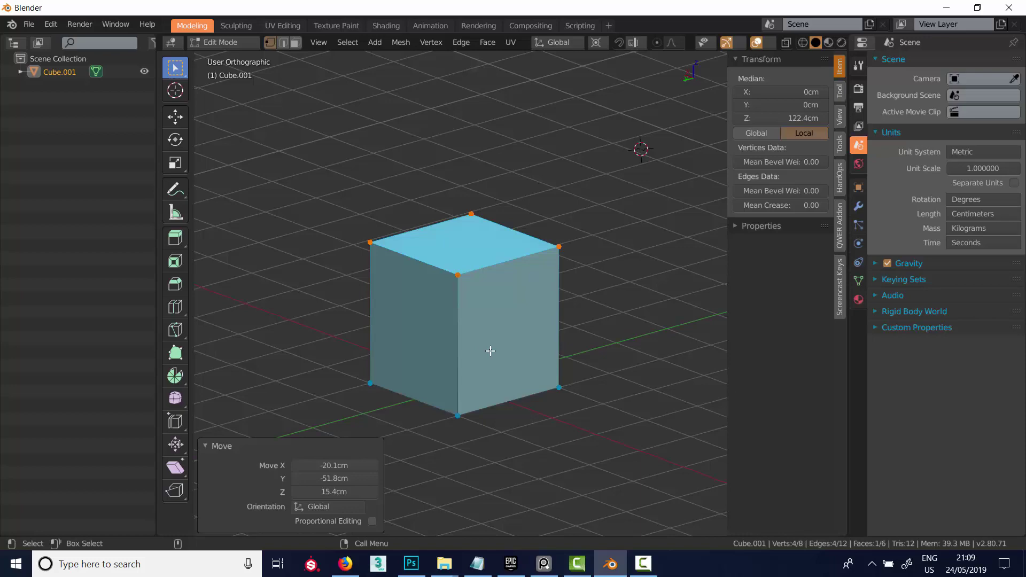
mouse_move(488, 351)
right_mouse_down("alt")
mouse_move(449, 307)
mouse_move(500, 337)
right_mouse_up("alt")
middle_click_drag(500, 338, 495, 316, "alt")
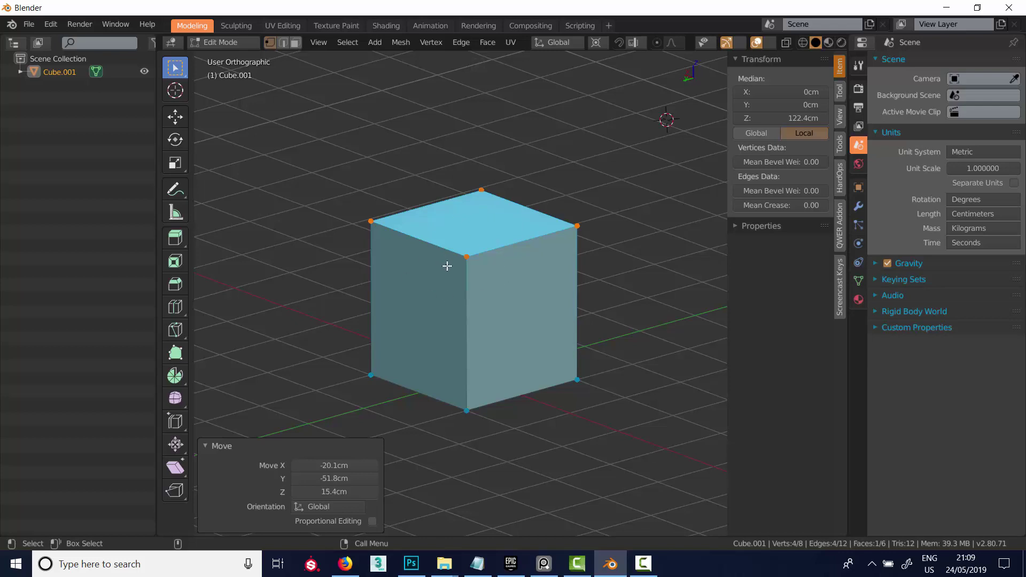
left_click_drag(330, 158, 595, 278)
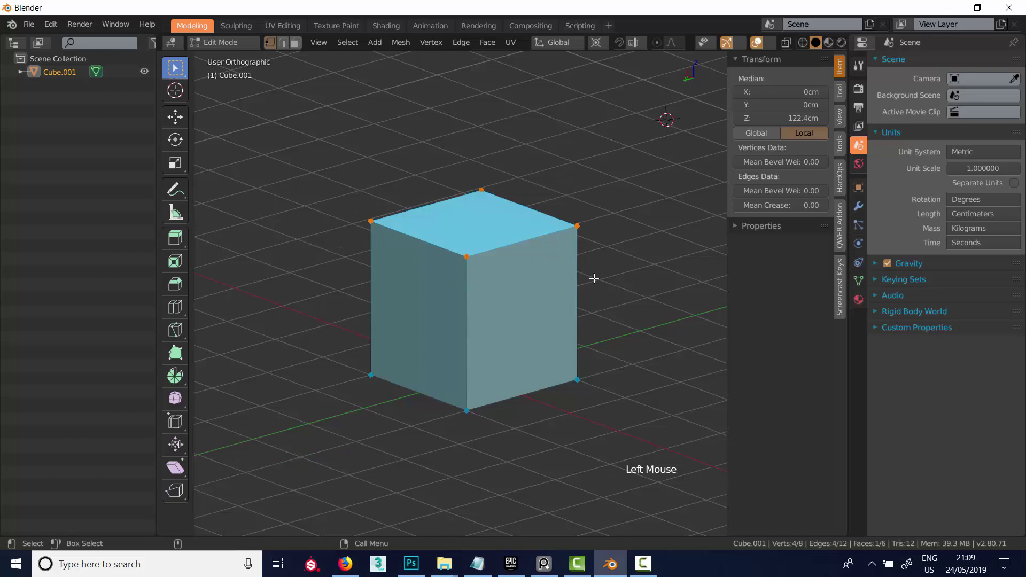
mouse_move(555, 316)
left_mouse_down("alt")
mouse_move(499, 312)
mouse_move(499, 298)
mouse_move(547, 319)
left_mouse_up("alt")
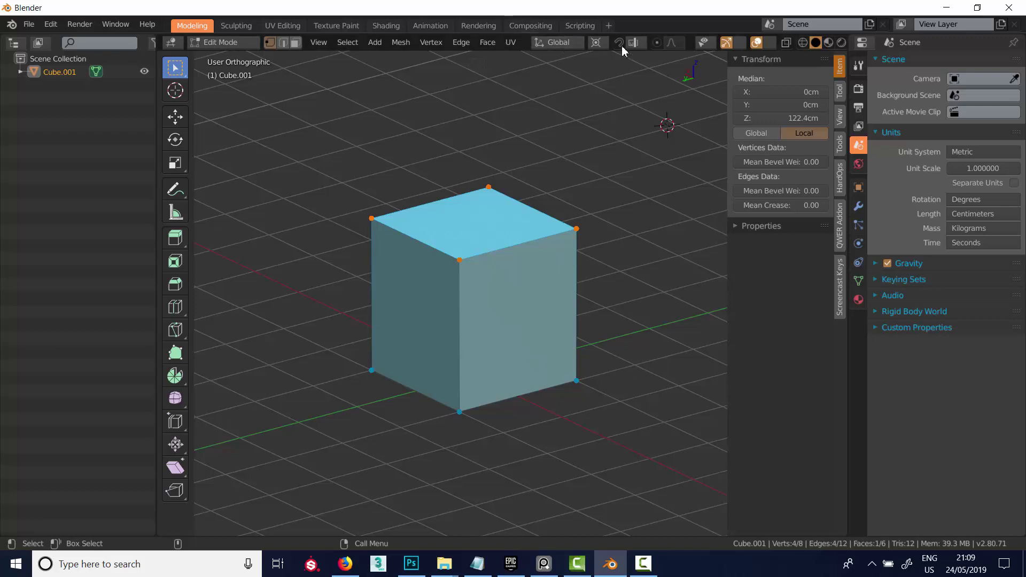
Step: Set snapping to Vertex with Active target, also affecting rotation, and Align Rotation to Target off
left_click(596, 45)
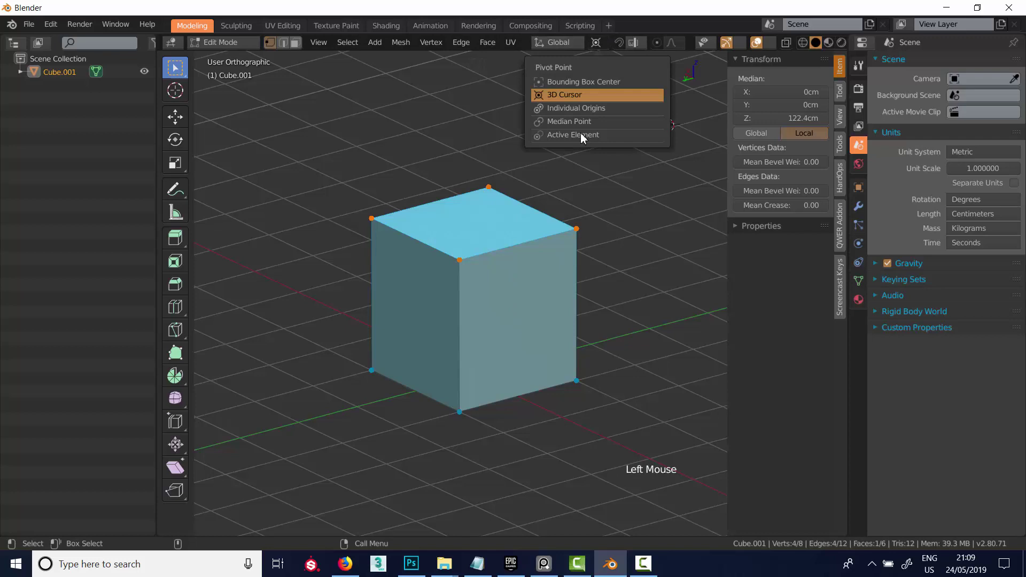
left_click(635, 43)
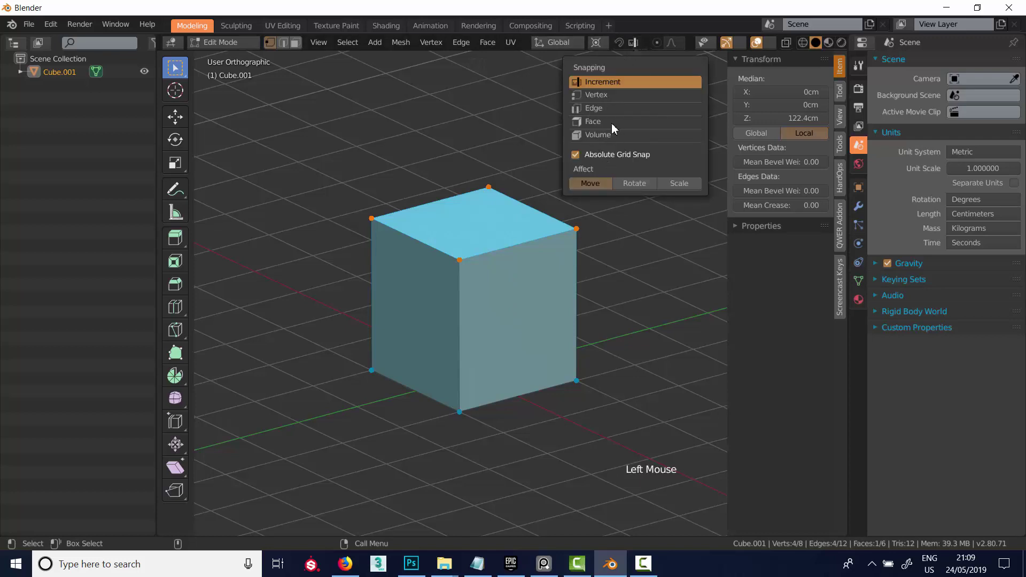
left_click(637, 184, "shift")
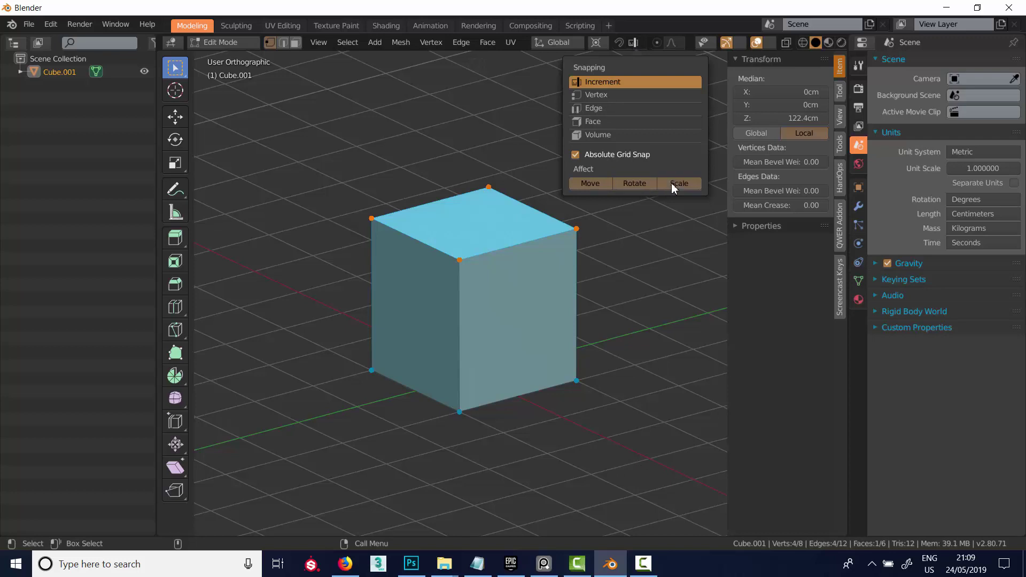
left_click(605, 95)
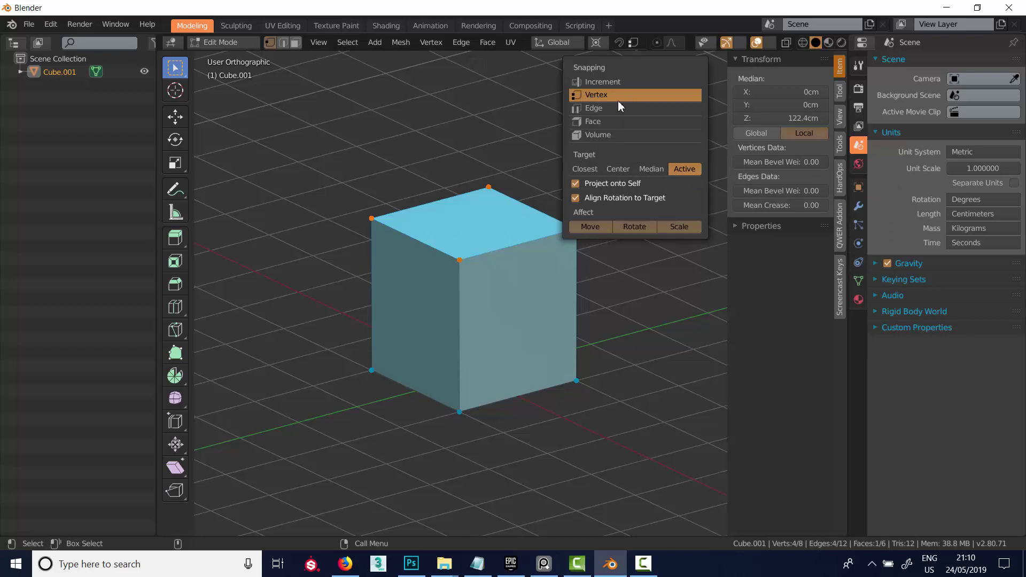
left_click(576, 199)
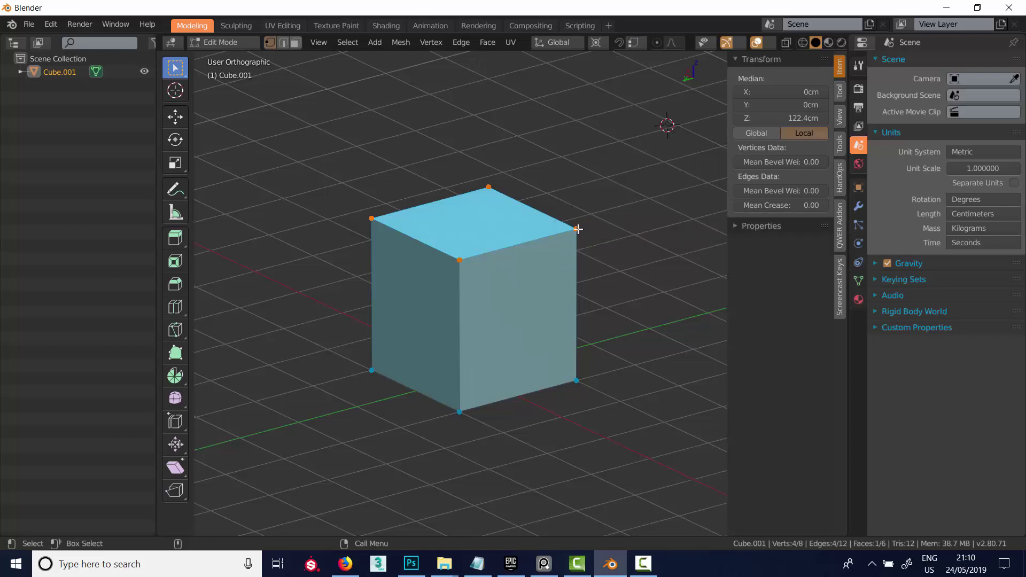
Step: Select the top-right corner vertex and snap-move it along Z onto another corner
left_click(577, 229)
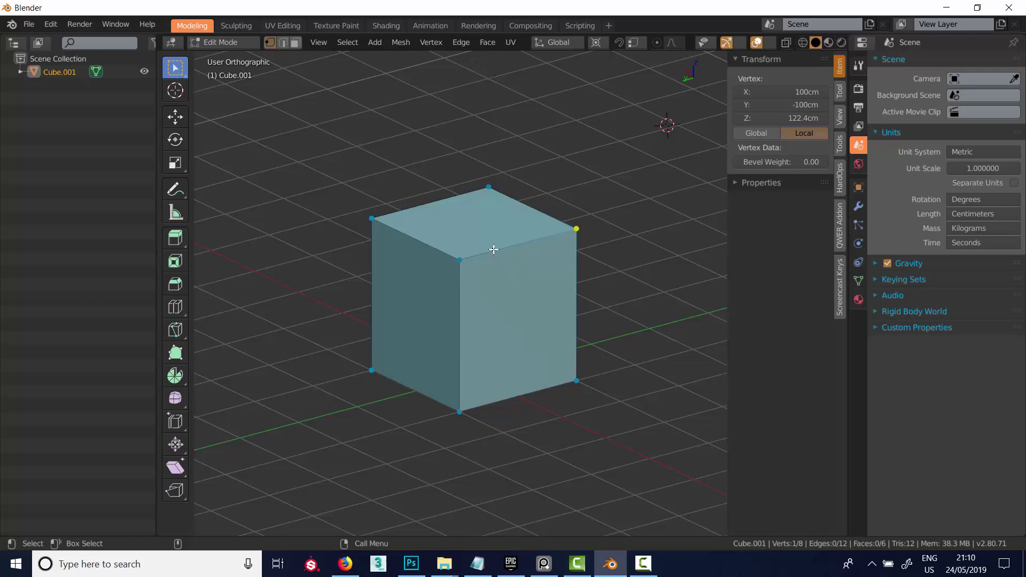
key("g")
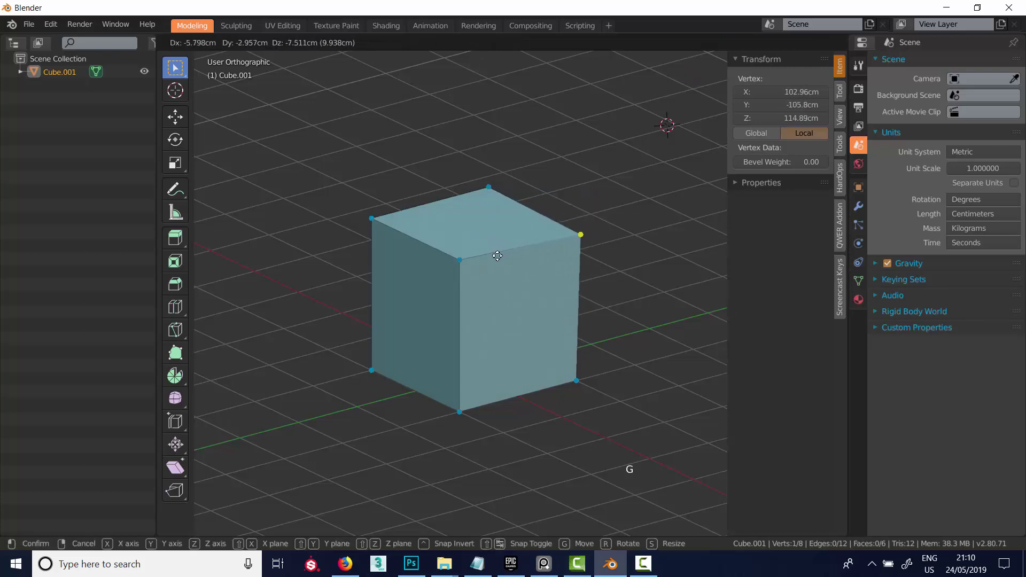
key("z")
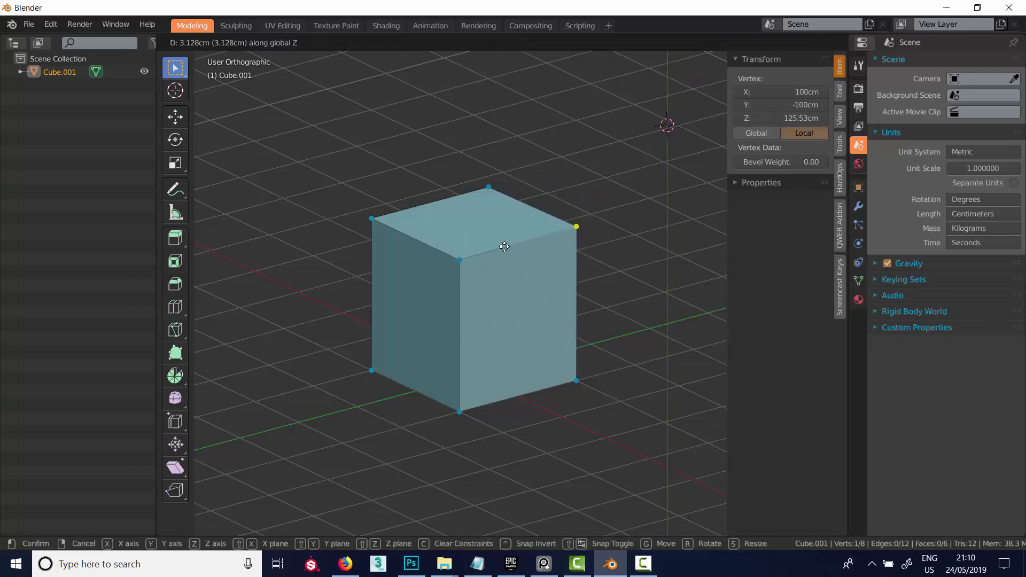
key("ctrl")
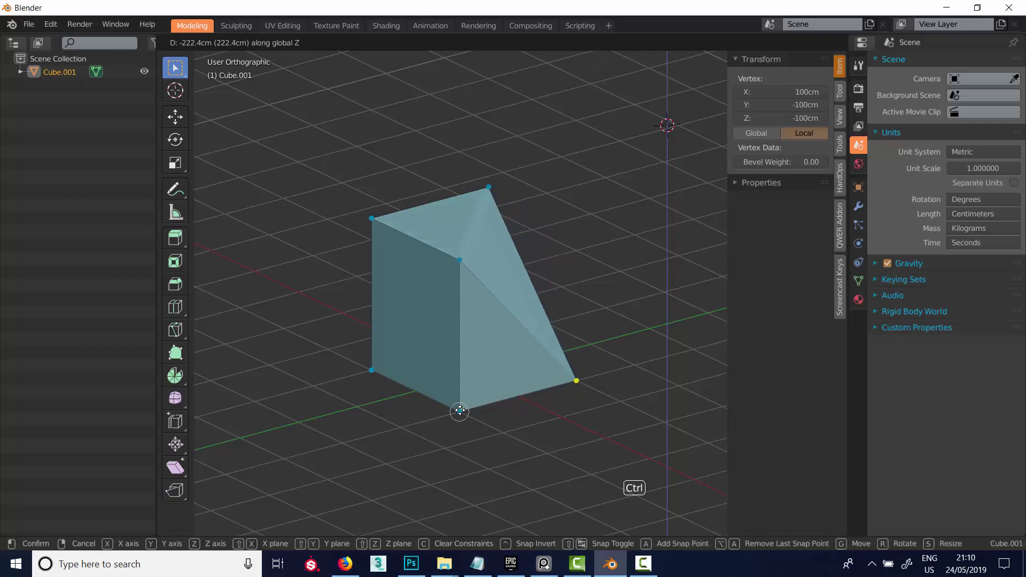
left_click(564, 243)
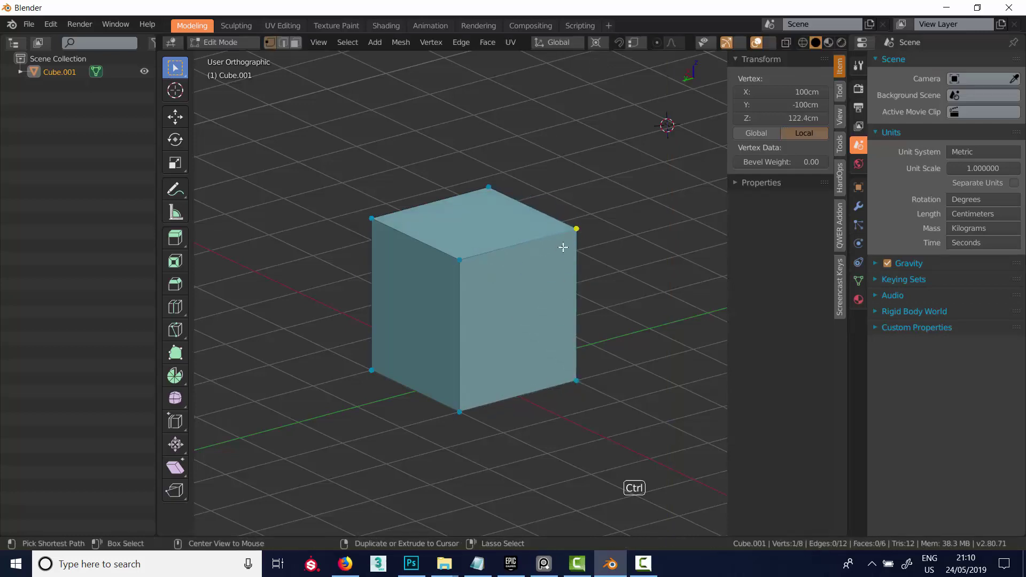
Step: Trial a snapped X-axis move of the corner vertex toward the back corner, then cancel it
key("c")
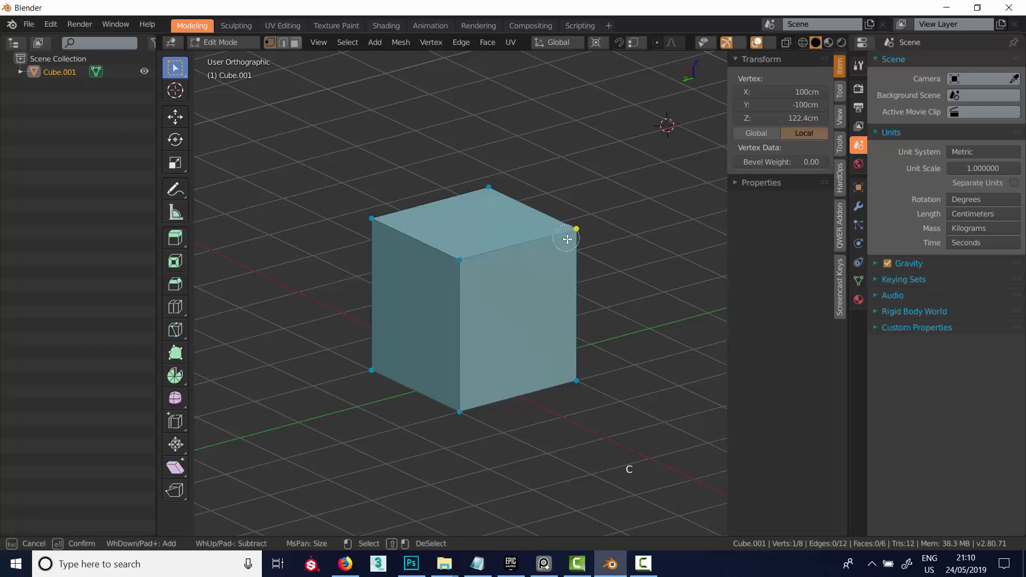
key("Escape")
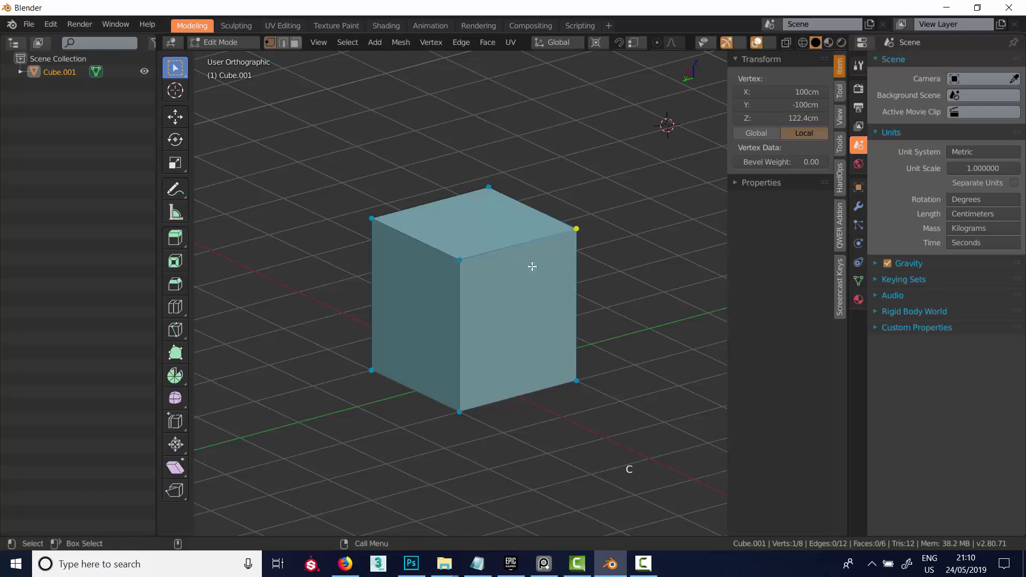
key("g")
key("x")
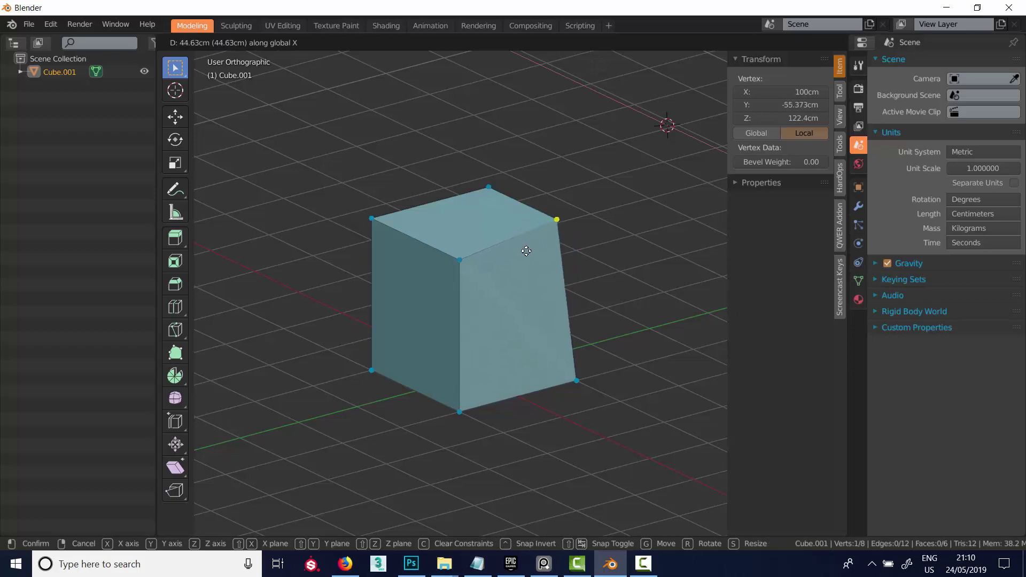
key("ctrl")
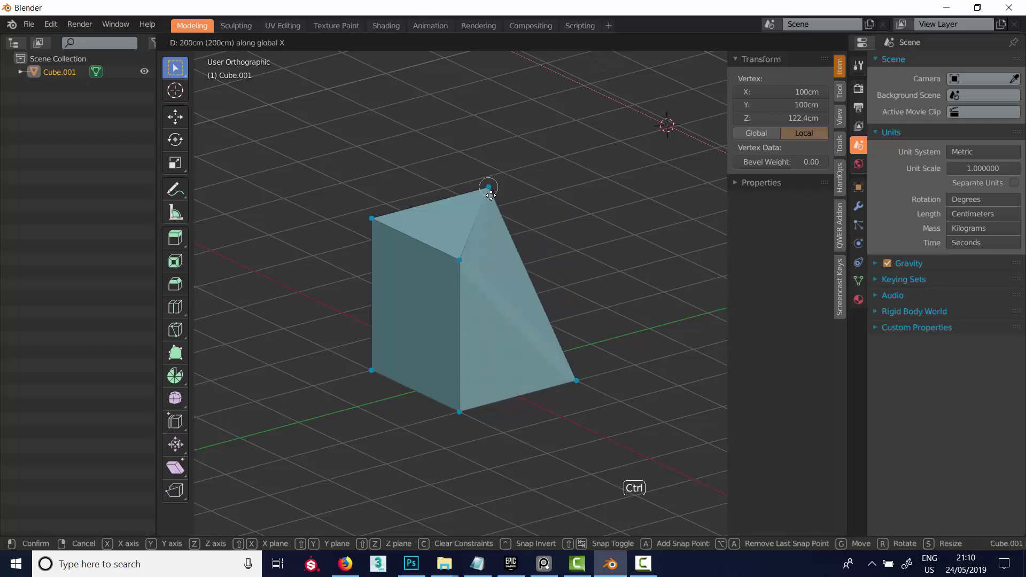
right_click(521, 262)
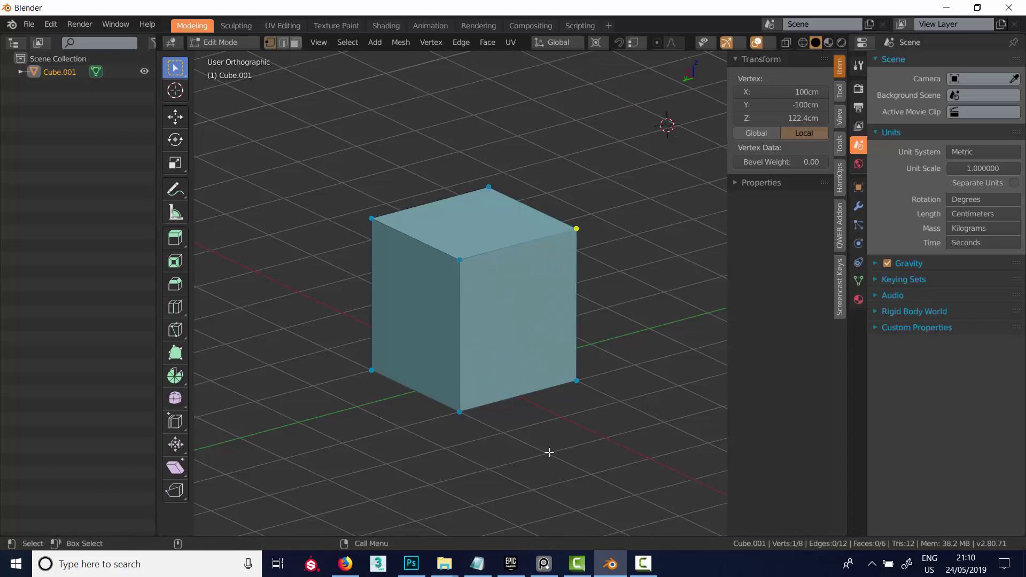
left_click_drag(521, 331, 499, 301, "alt")
middle_click_drag(499, 301, 502, 335, "alt")
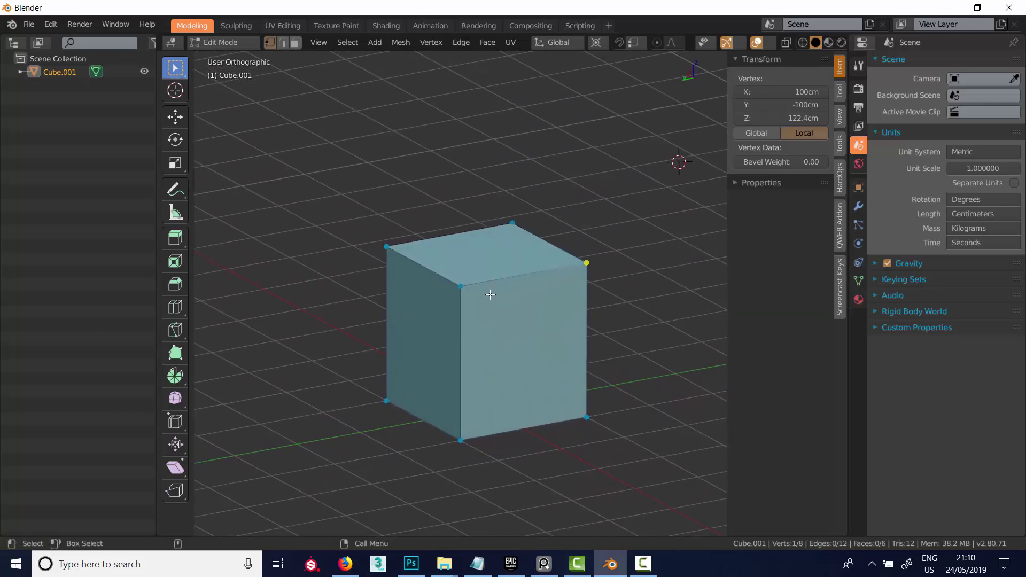
Step: Change snapping to the Edge element with the Median target
left_click(601, 41)
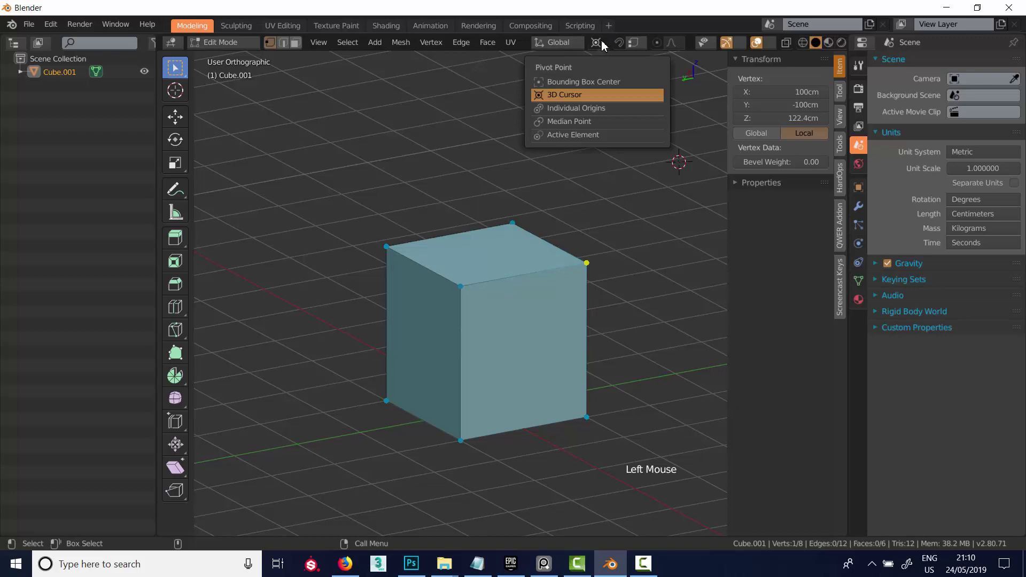
left_click(634, 43)
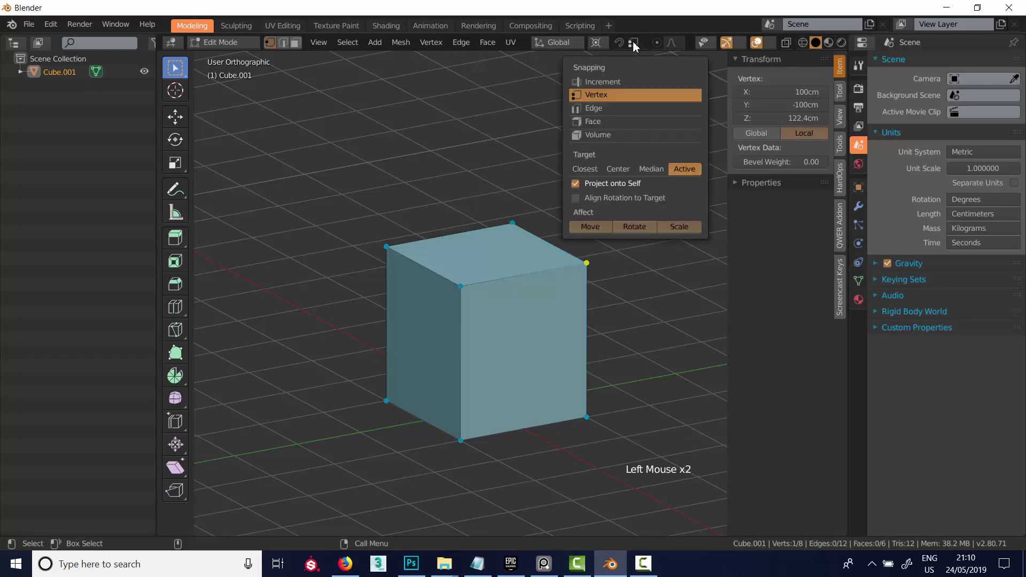
left_click(650, 169)
left_click(592, 107)
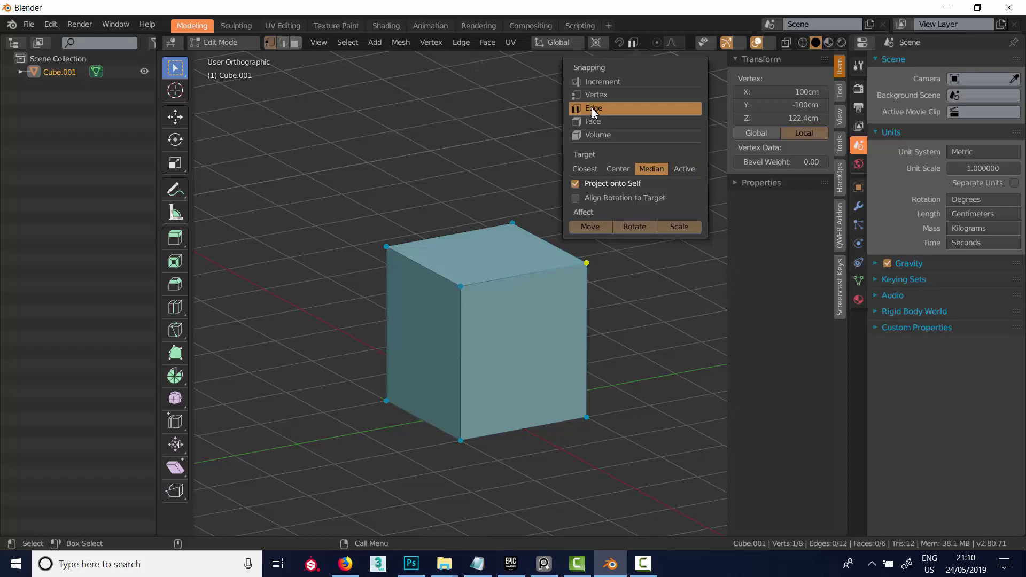
left_click(586, 254)
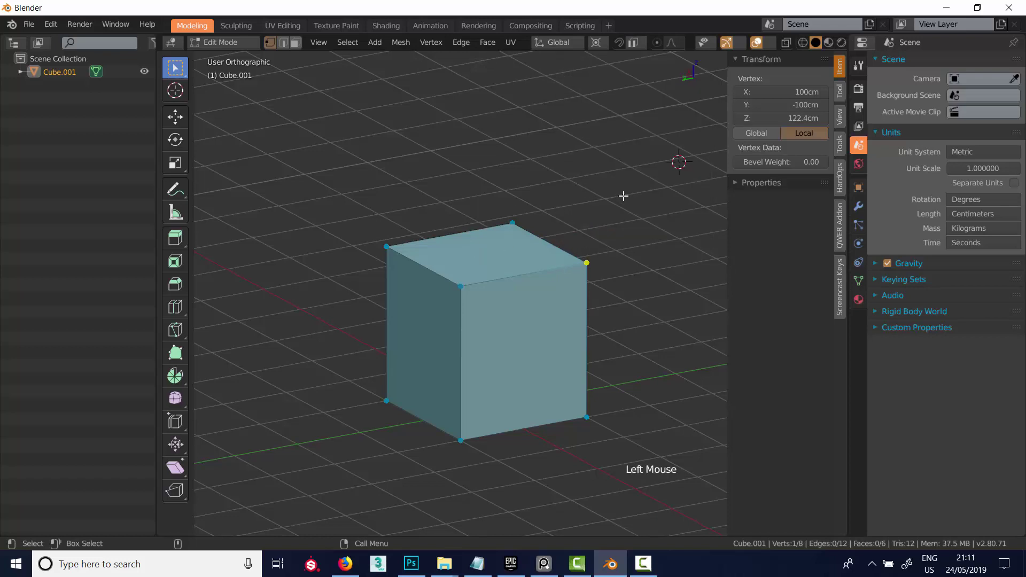
Step: Test an X-axis snap move of the corner vertex onto nearby edges
key("g")
key("x")
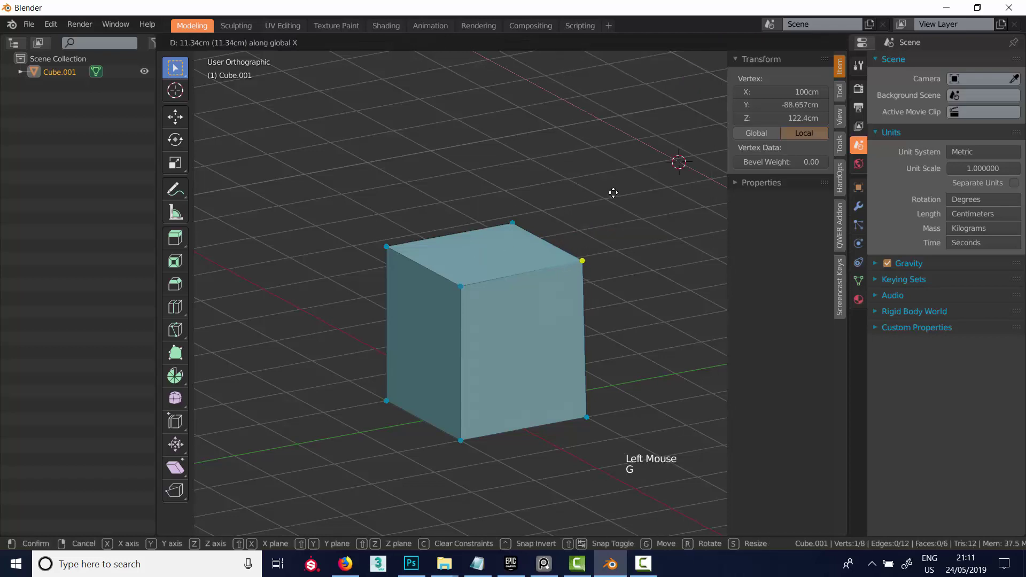
key("ctrl")
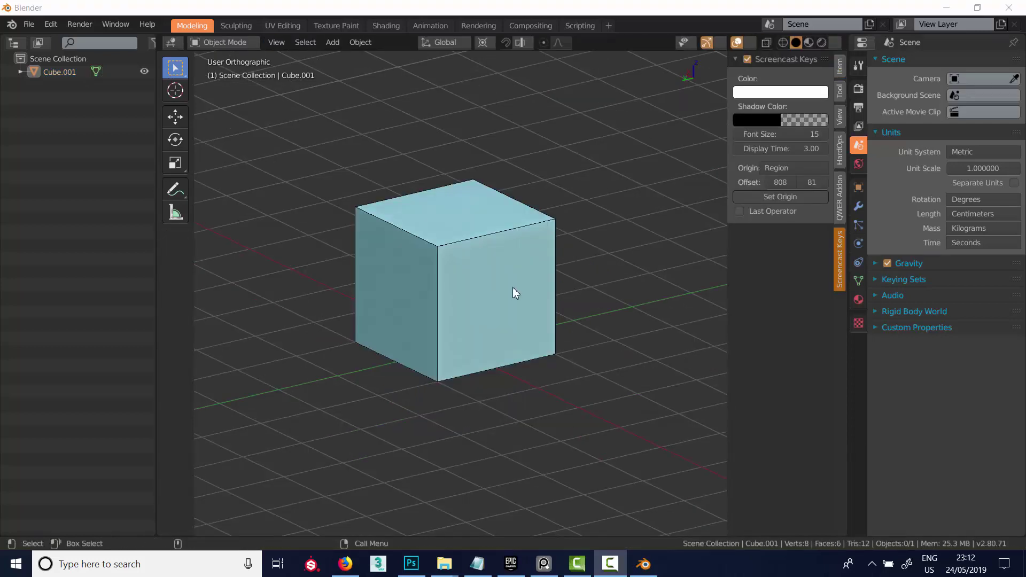
Step: In face mode, select Cube.001's top face, invert the selection, and delete the other five faces
left_click(521, 43)
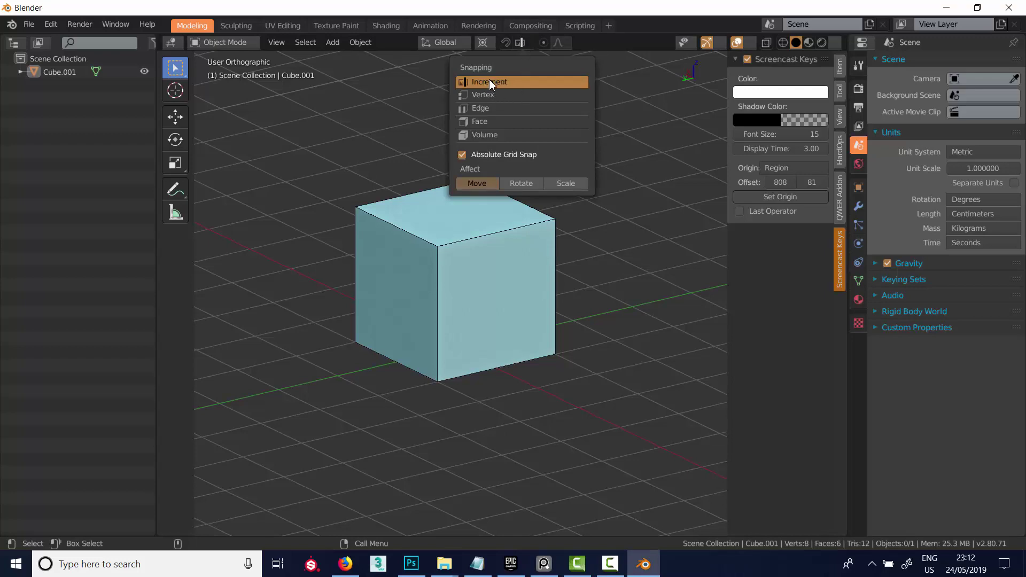
left_click(492, 273)
key("Tab")
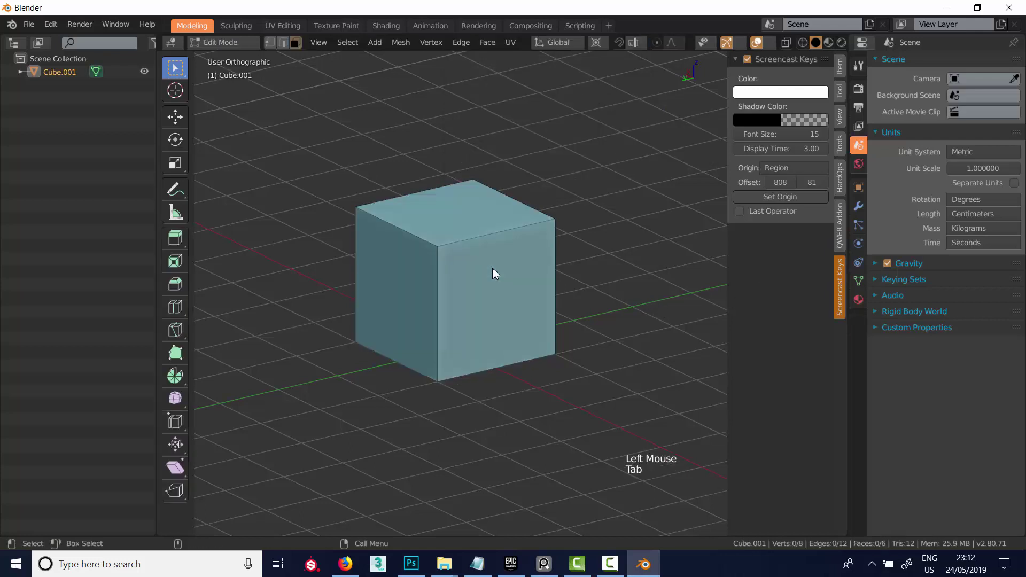
key("3")
left_click(473, 232)
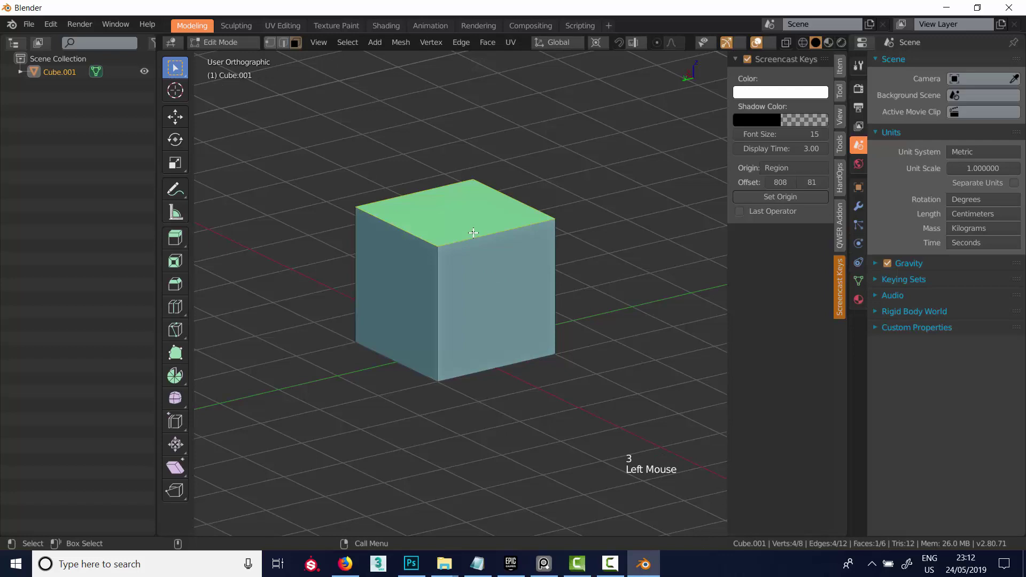
key("ctrl+i")
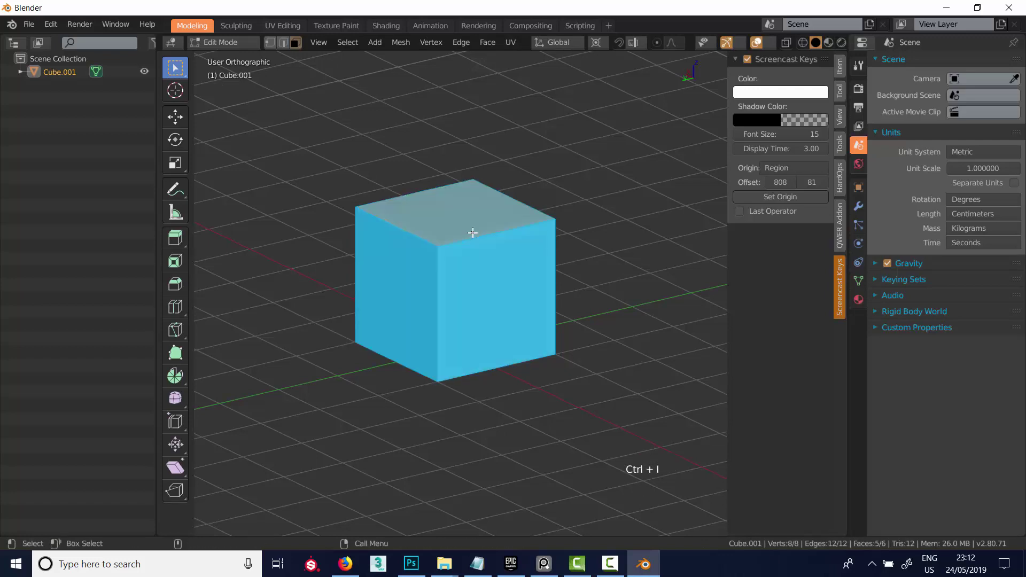
key("x")
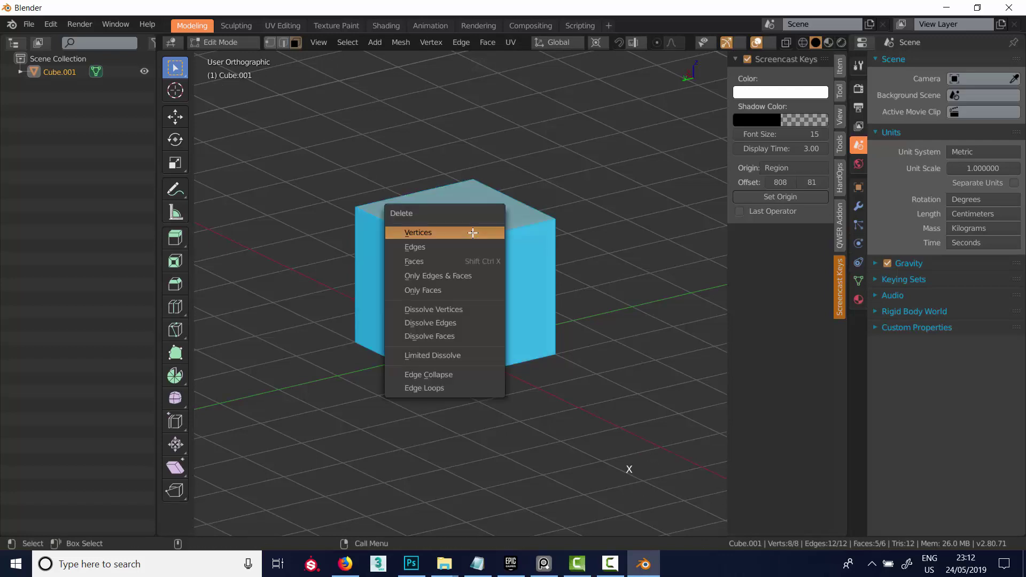
left_click(438, 261)
Step: Select the plane's lower-right edge and extrude it 200cm straight down along Z
left_click_drag(468, 293, 476, 295, "alt")
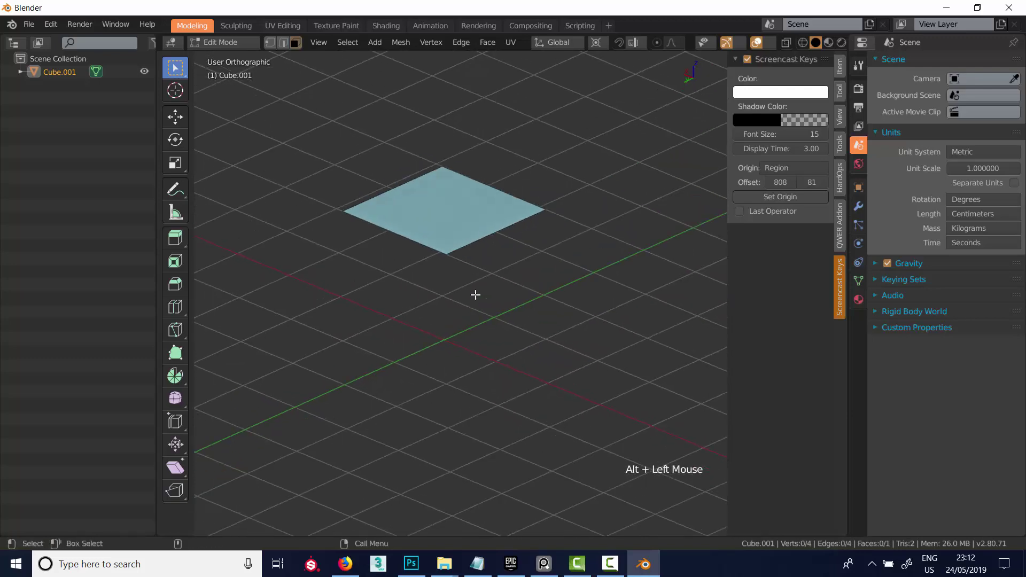
left_click(476, 295, "alt")
left_click(495, 235)
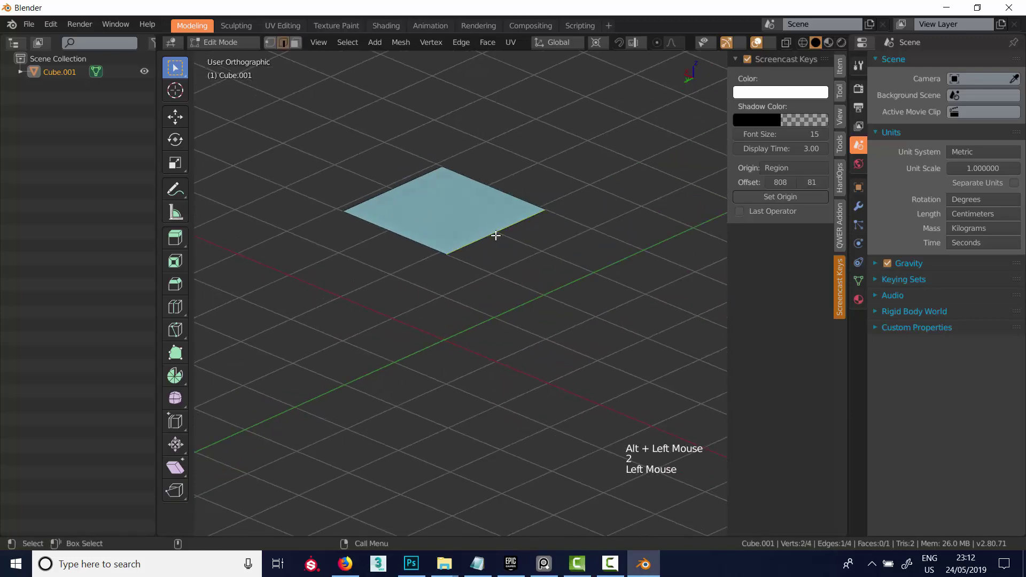
left_click_drag(492, 234, 492, 299, "alt")
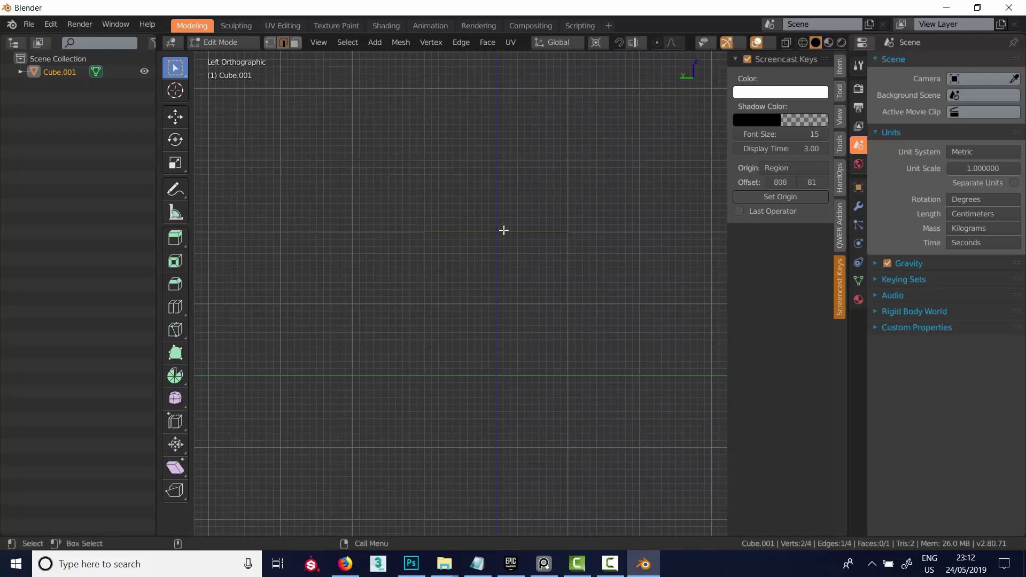
key("e")
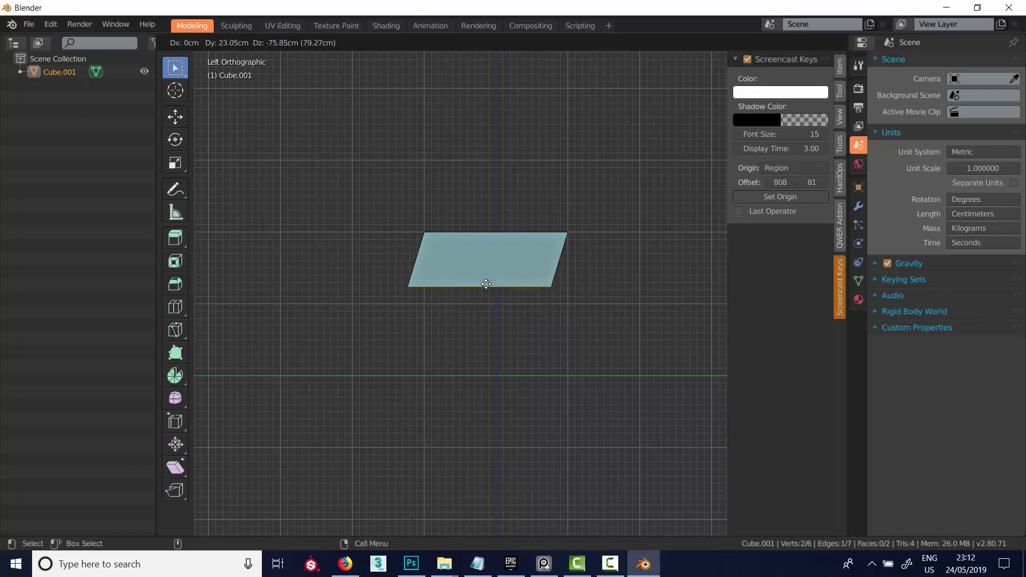
key("z")
key("ctrl")
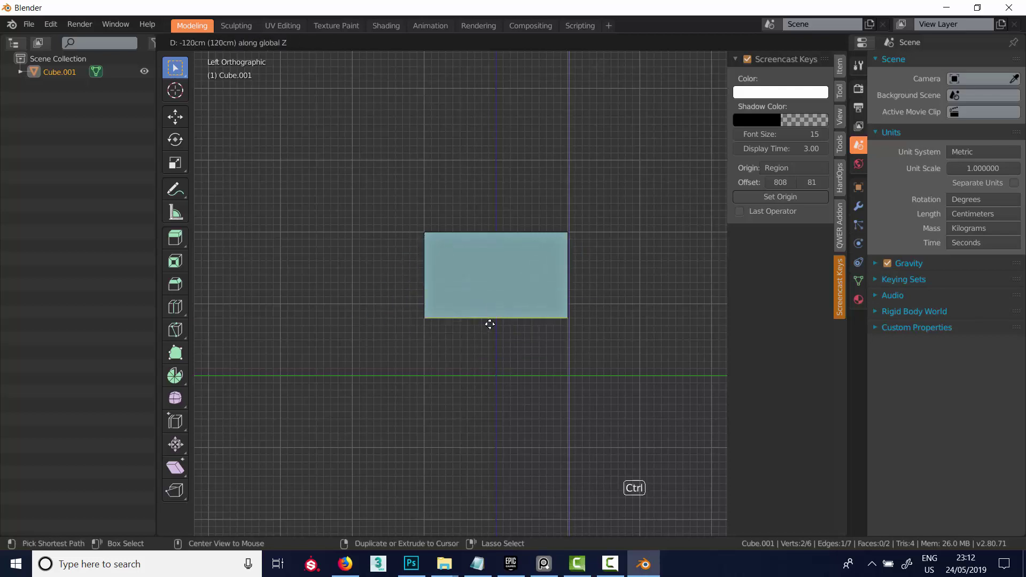
left_click(489, 377)
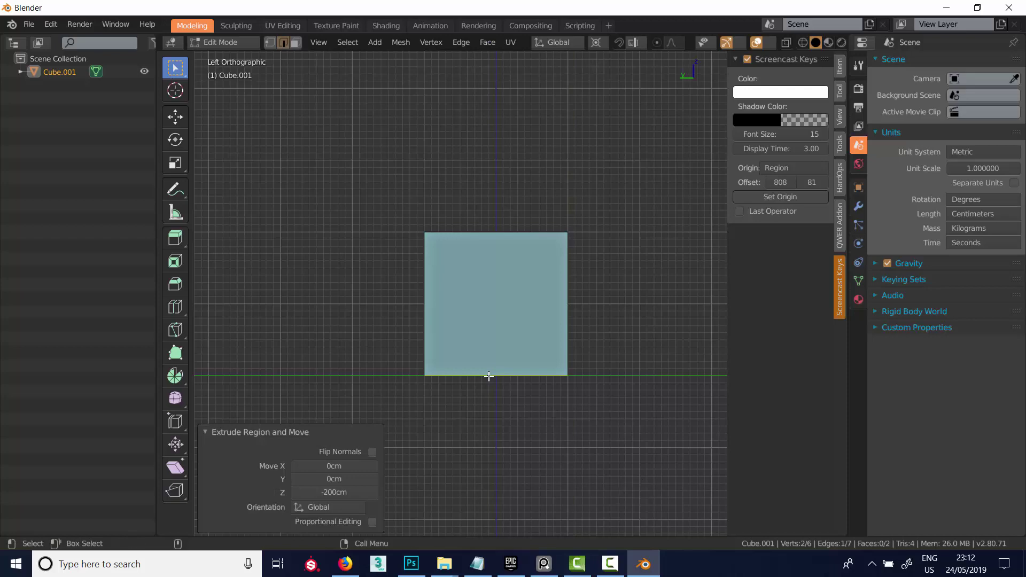
Step: Extrude the bottom edge 200cm along X to form the floor
left_click_drag(484, 376, 483, 399, "alt")
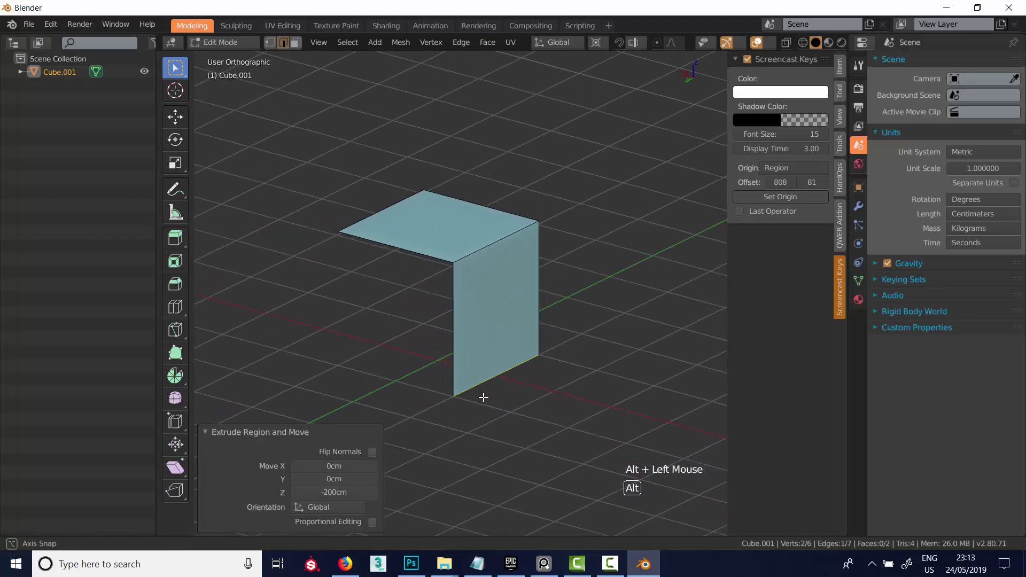
key("e")
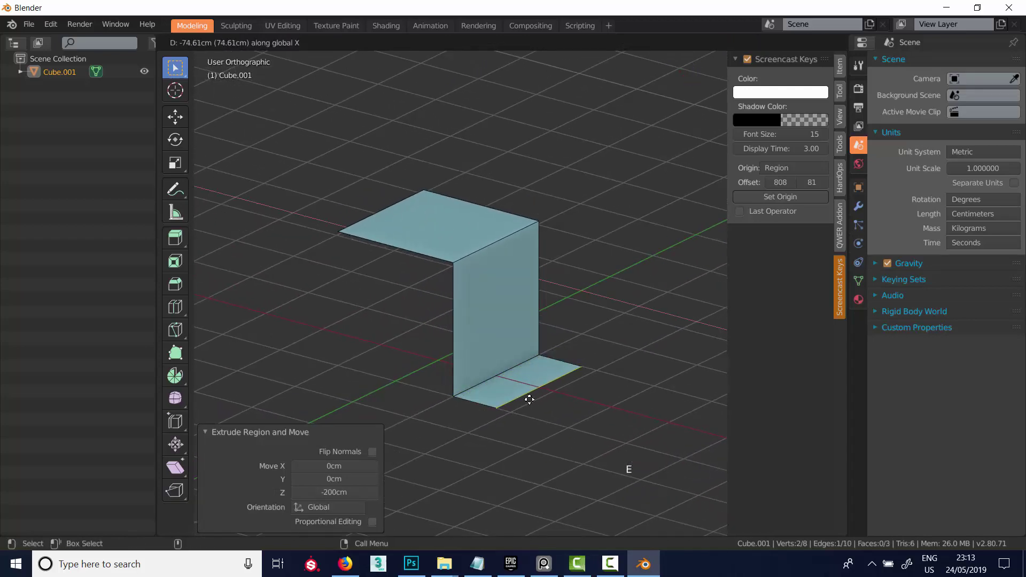
left_click(601, 413, "ctrl")
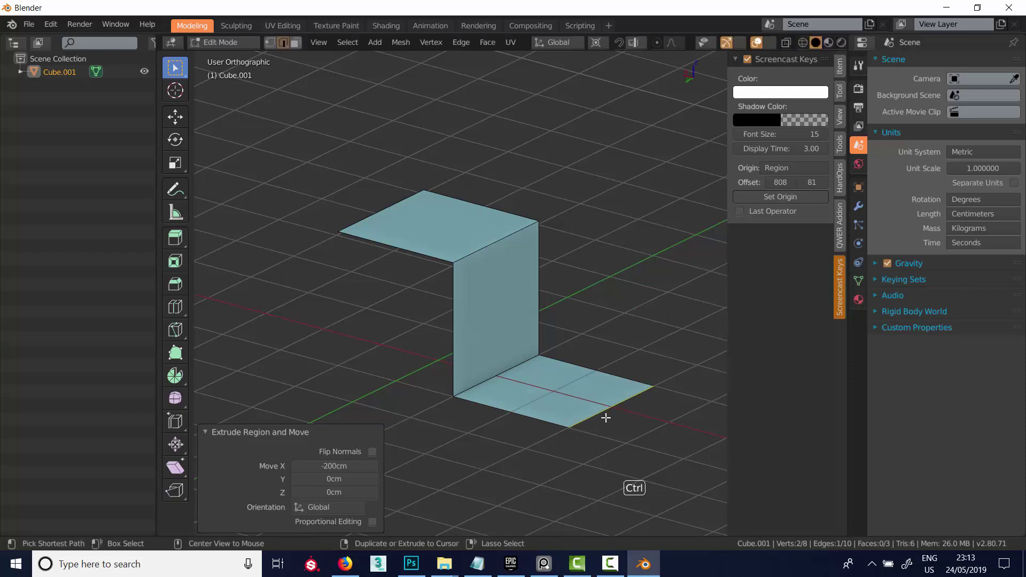
left_click_drag(568, 385, 523, 387, "alt")
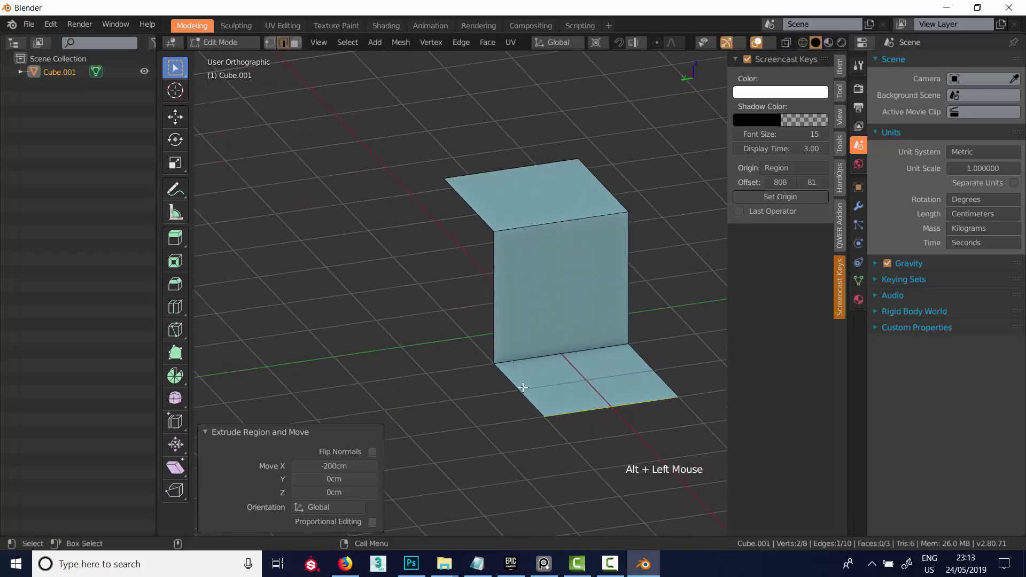
Step: Add four evenly spaced lengthwise loop cuts along the Z strip
key("ctrl+r")
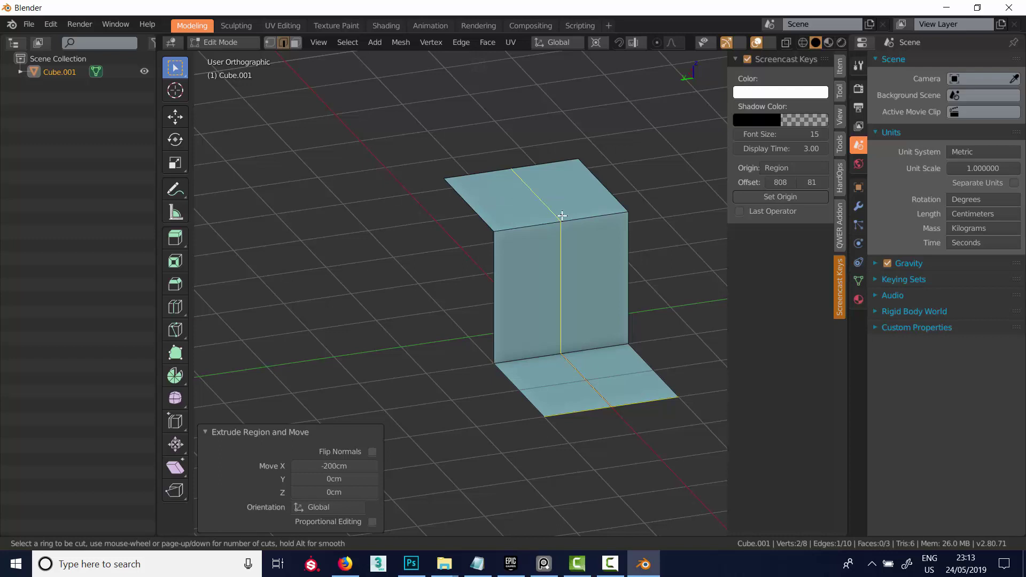
scroll(562, 215, "up", 1)
scroll(562, 216, "up", 1)
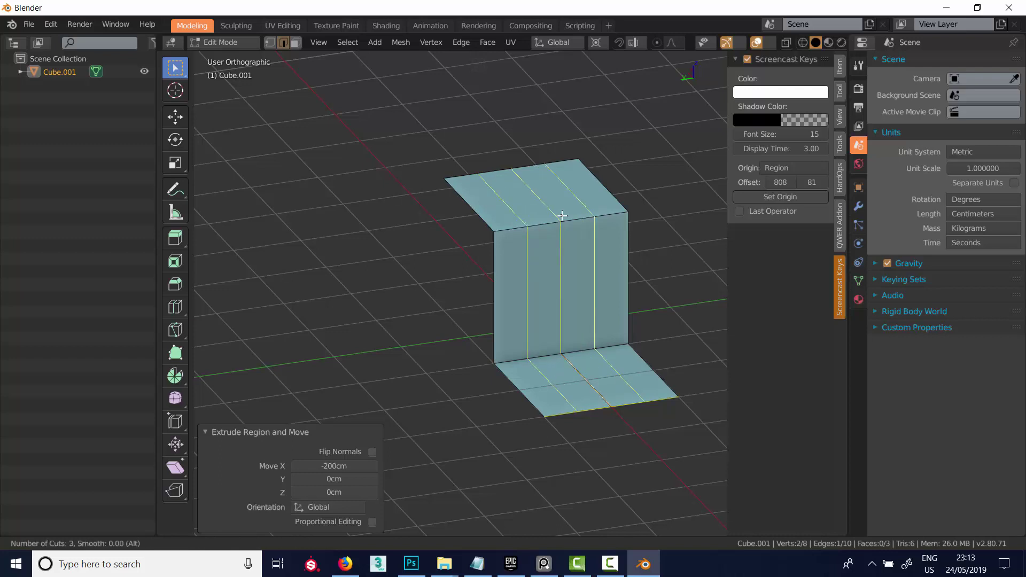
scroll(561, 215, "up", 1)
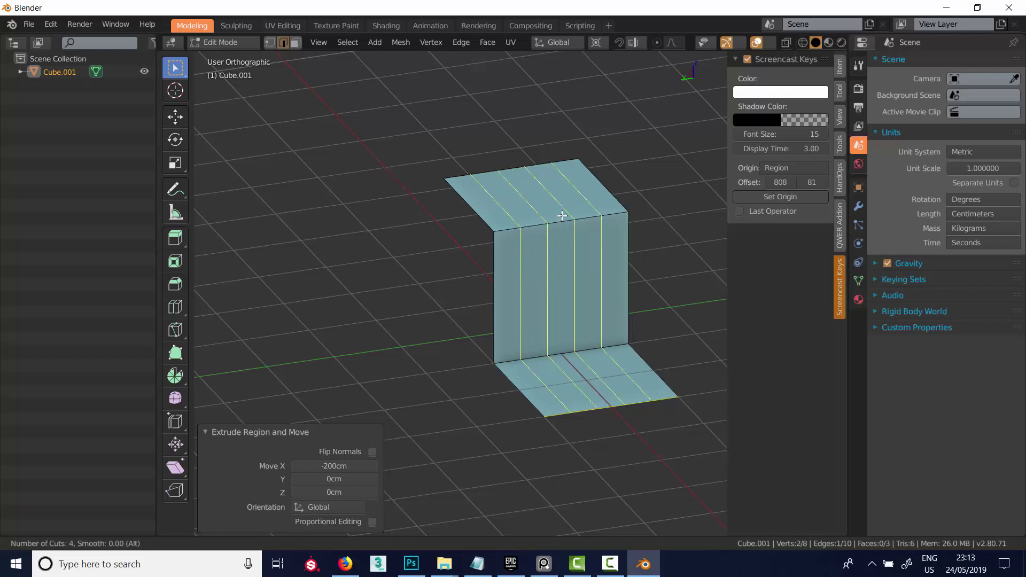
left_click(562, 215)
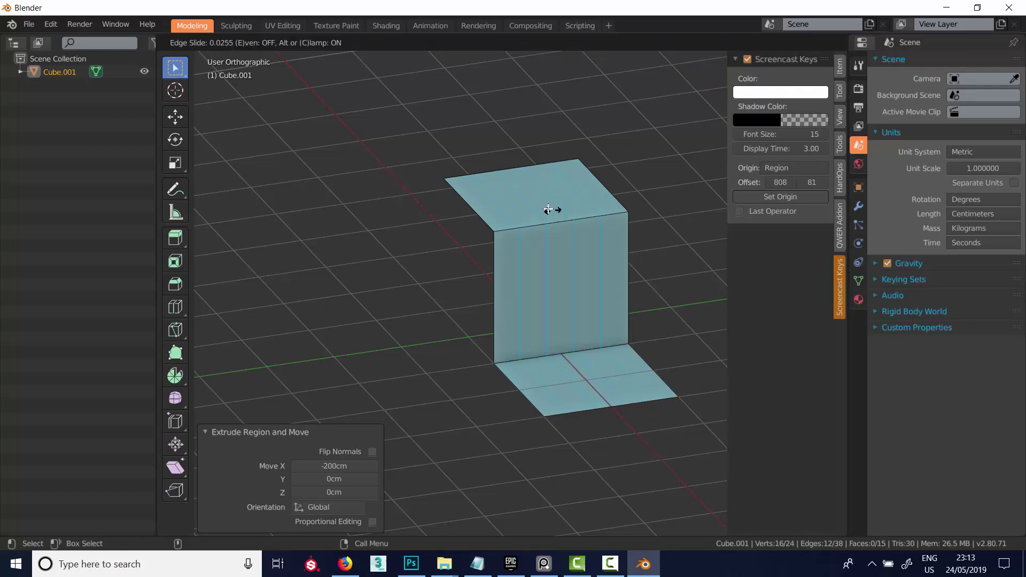
right_click(566, 208)
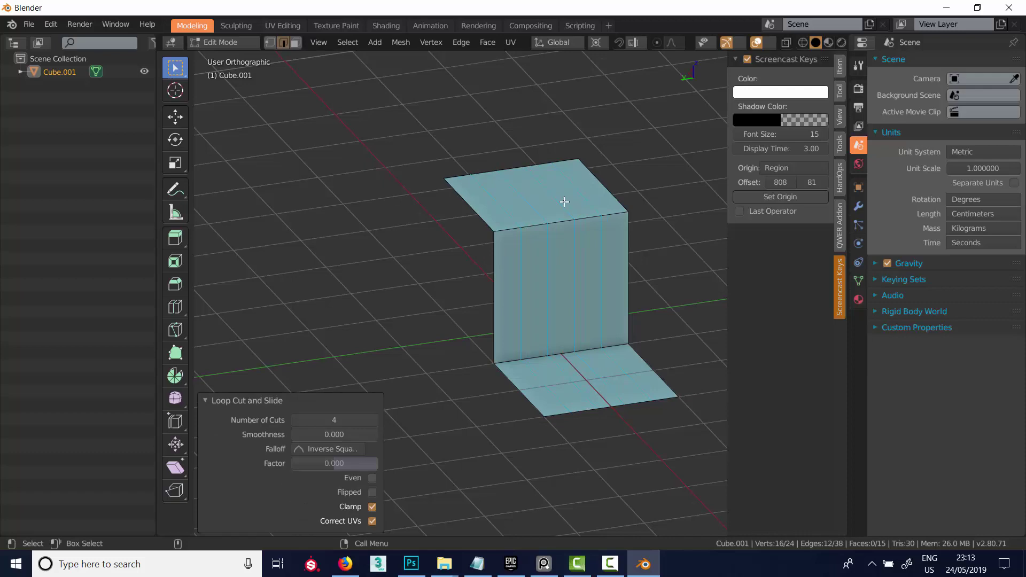
left_click_drag(558, 308, 565, 338, "alt")
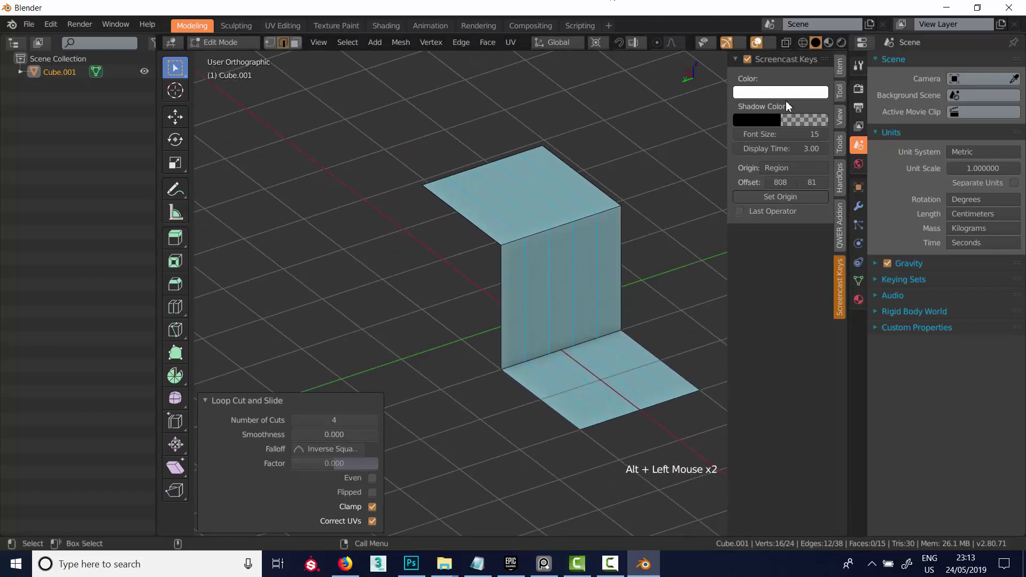
Step: Hide the floor grid and the X and Y axis lines in Viewport Overlays
left_click(770, 44)
left_click(748, 106)
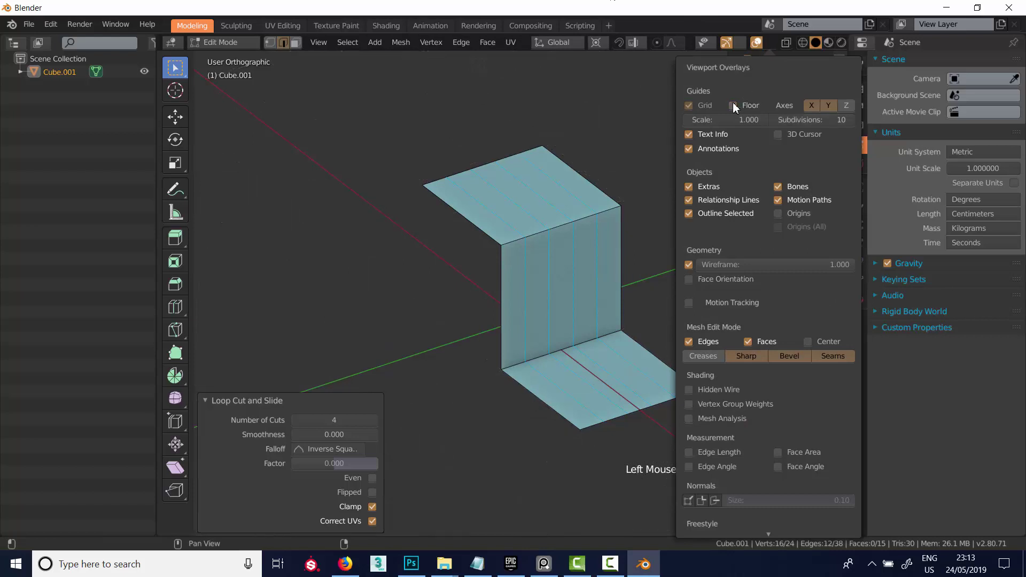
left_click(810, 105)
left_click(829, 105)
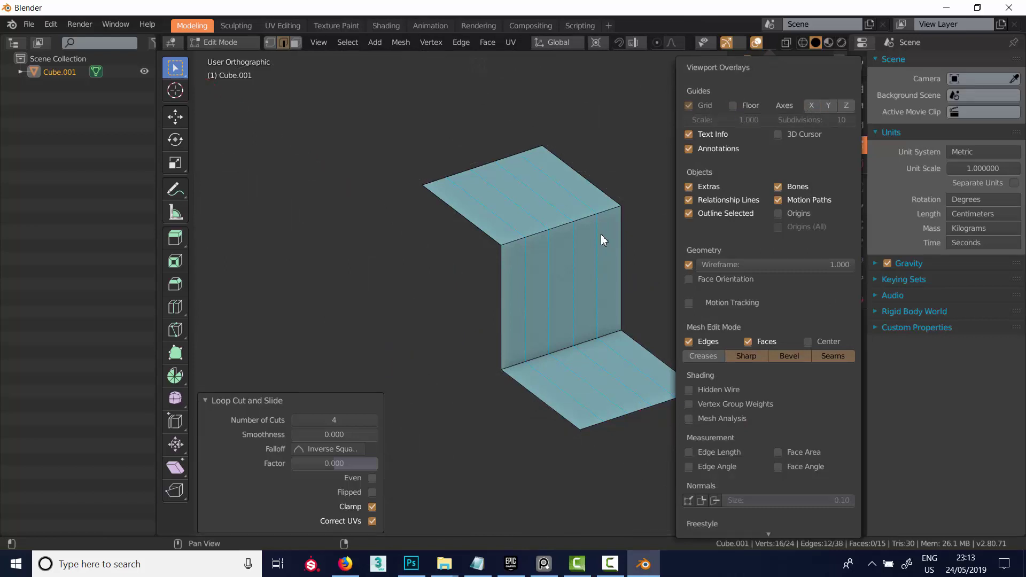
middle_click(463, 249, "alt")
Step: Try a horizontal loop cut across the wall, then undo it
key("ctrl+r")
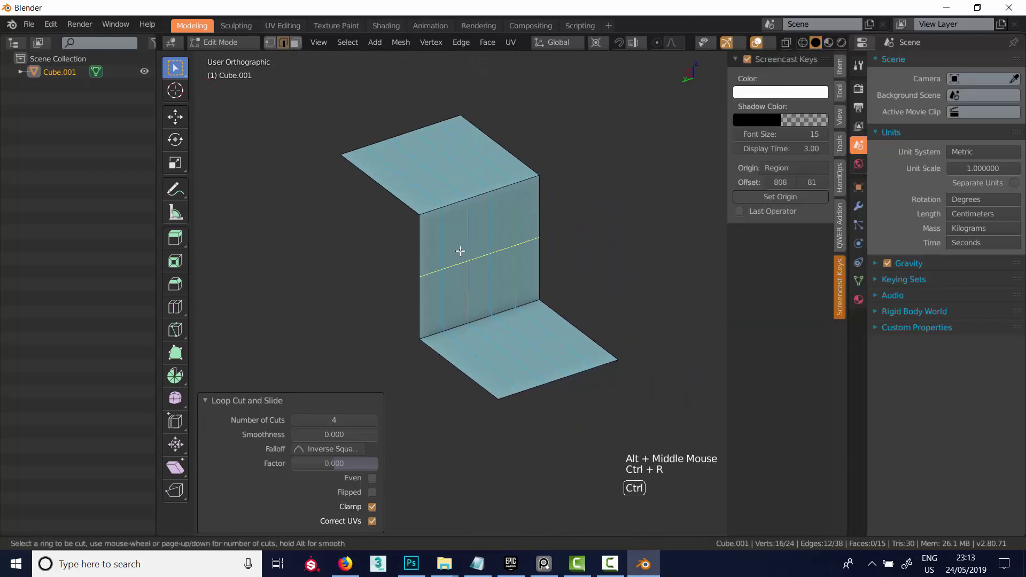
left_click(463, 249)
key("alt")
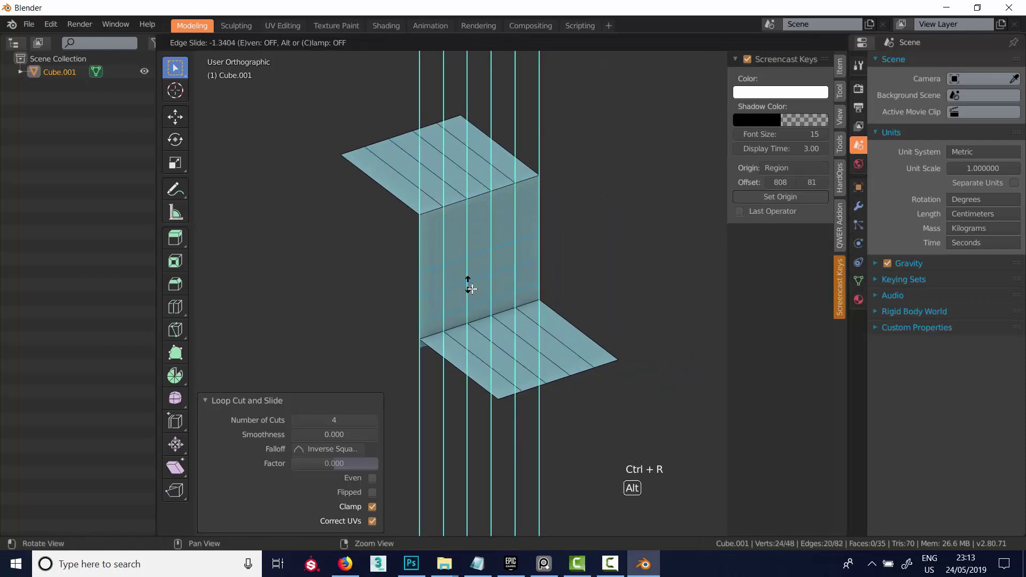
left_click(467, 245)
key("ctrl+z")
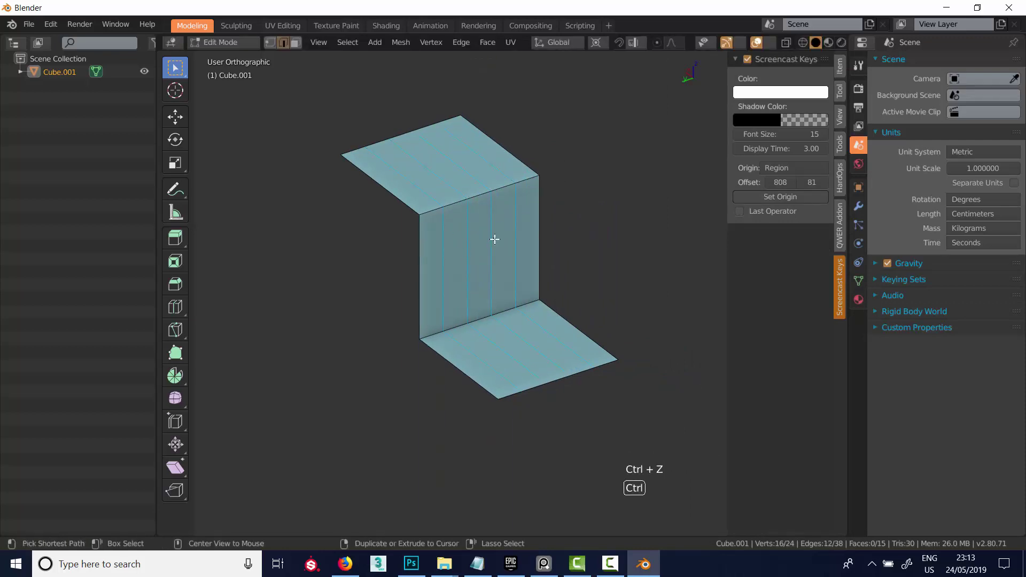
Step: Add four evenly spaced horizontal loop cuts across the vertical wall
key("ctrl+r")
left_click(494, 239)
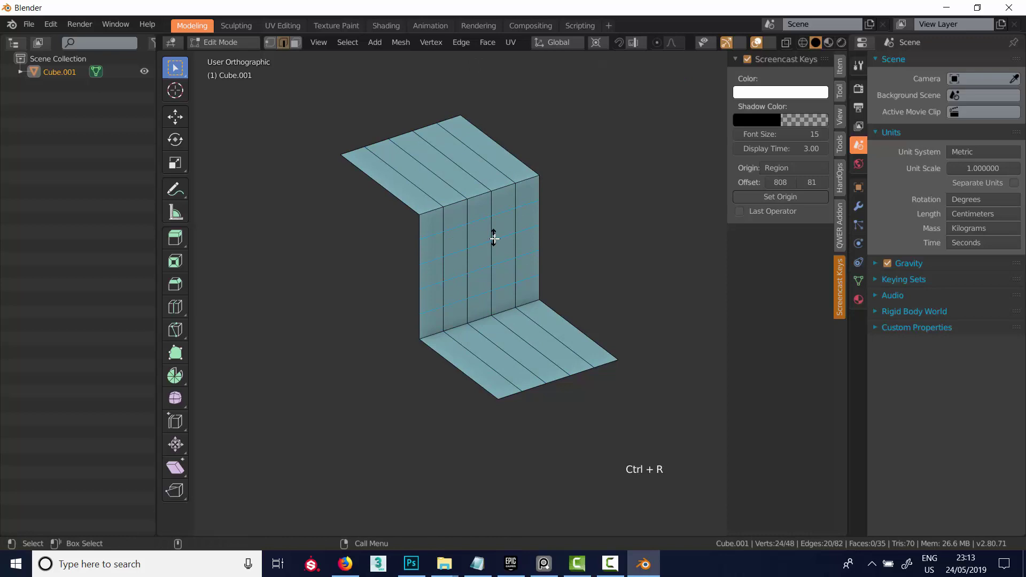
left_click(494, 238)
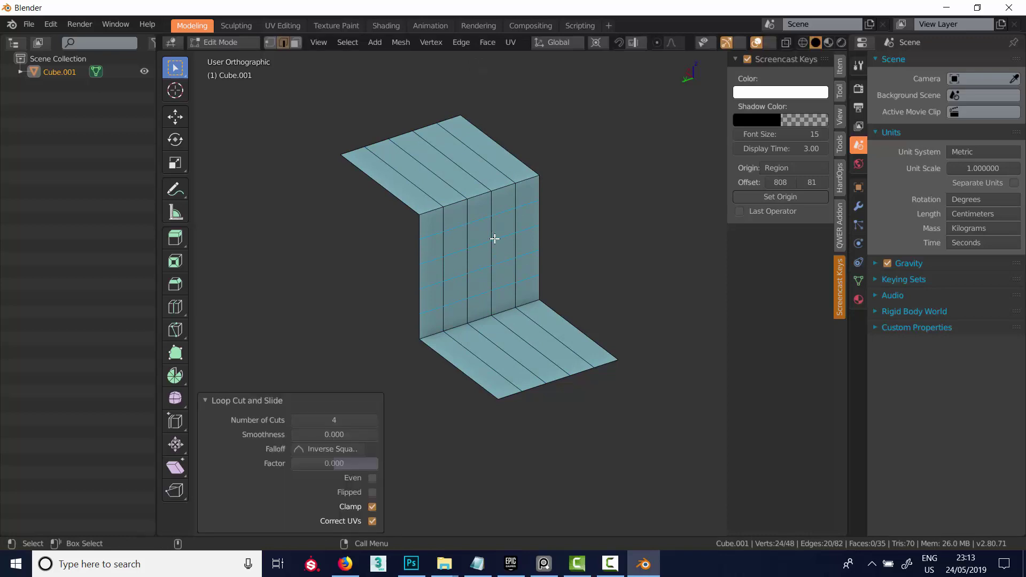
left_click_drag(474, 256, 486, 263, "alt")
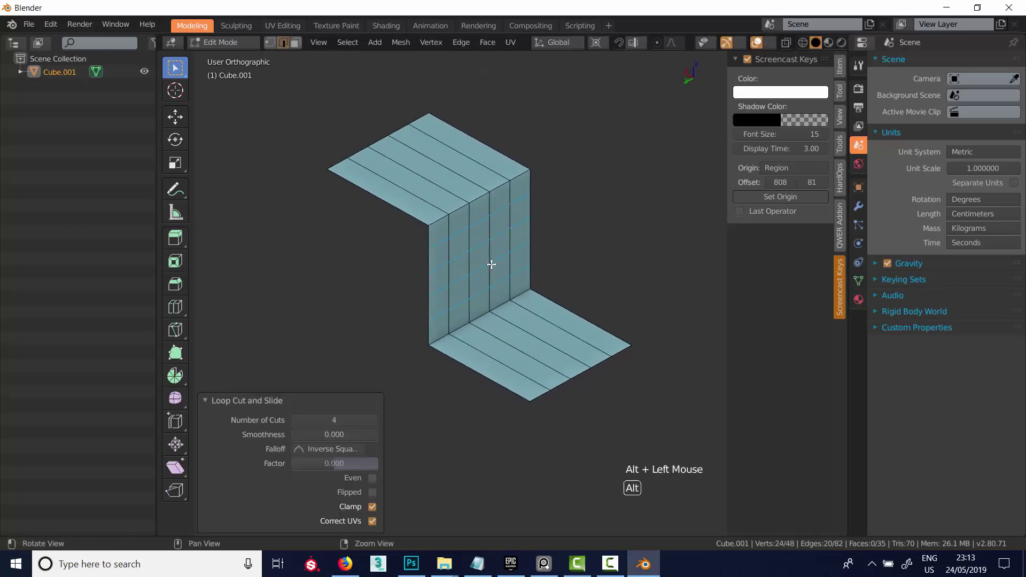
left_click(442, 218)
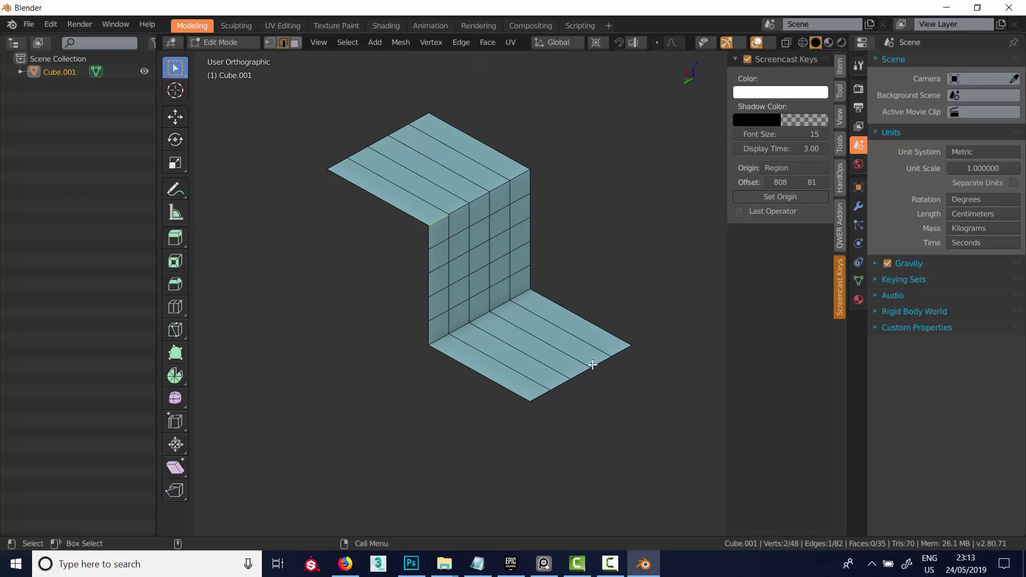
Step: Select the lower fold's edge loop and trial a snapped X-axis move, then cancel
left_click(440, 338, "alt")
left_click(441, 339, "alt")
left_click(440, 339, "alt")
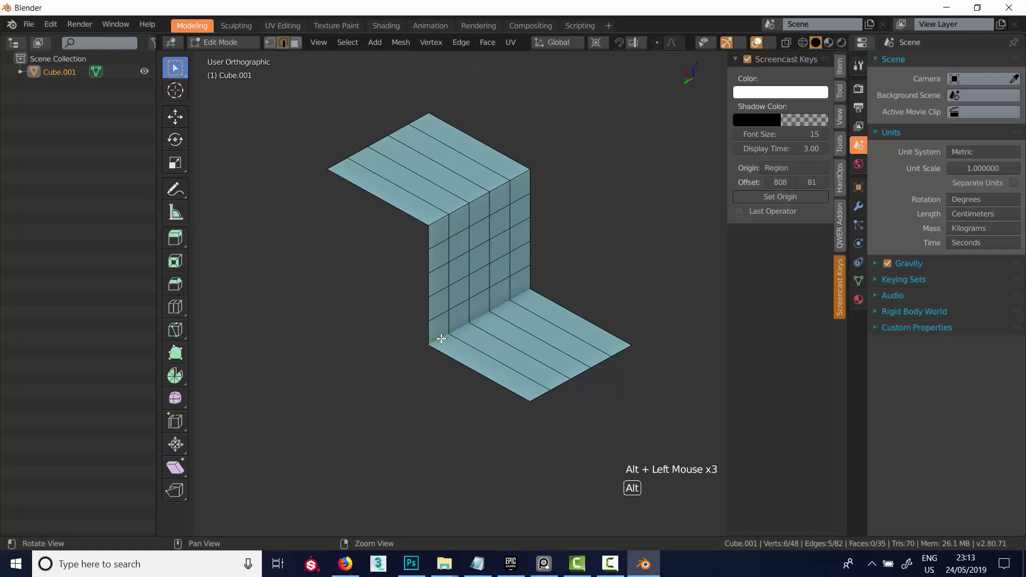
key("g")
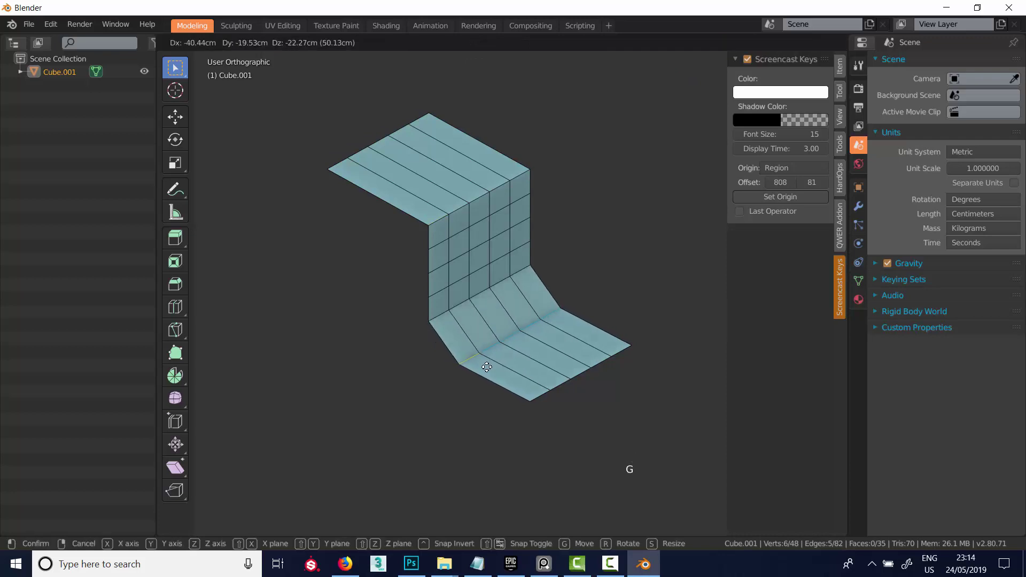
key("x")
key("ctrl")
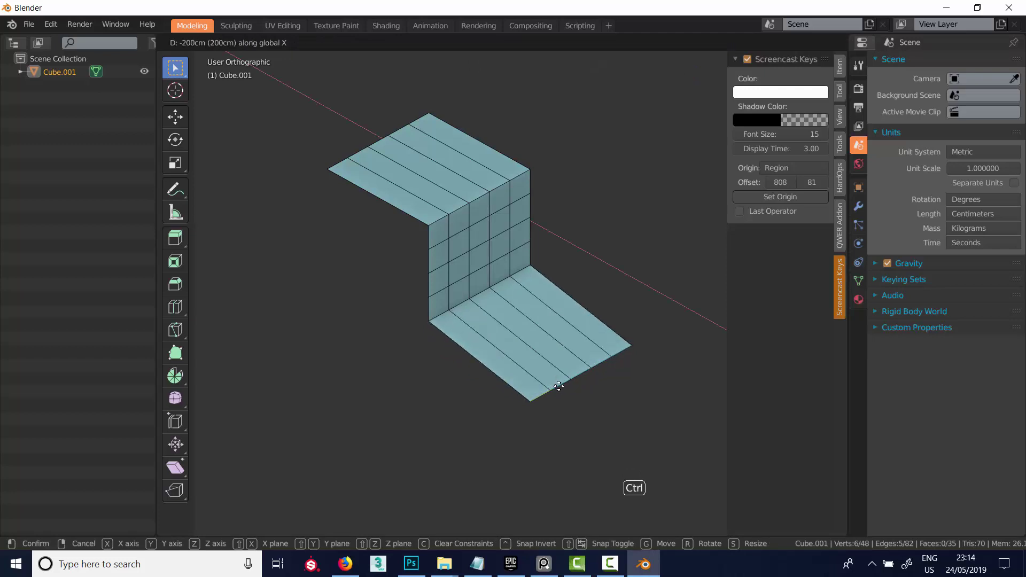
right_click(529, 365)
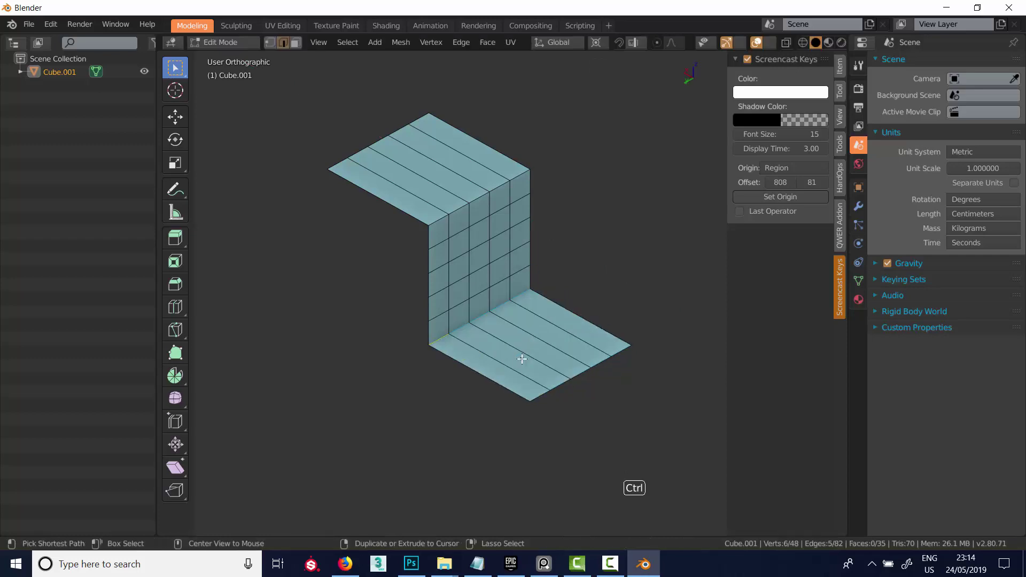
Step: Set snapping to Vertex with Closest target and Align Rotation to Target off
left_click(637, 42)
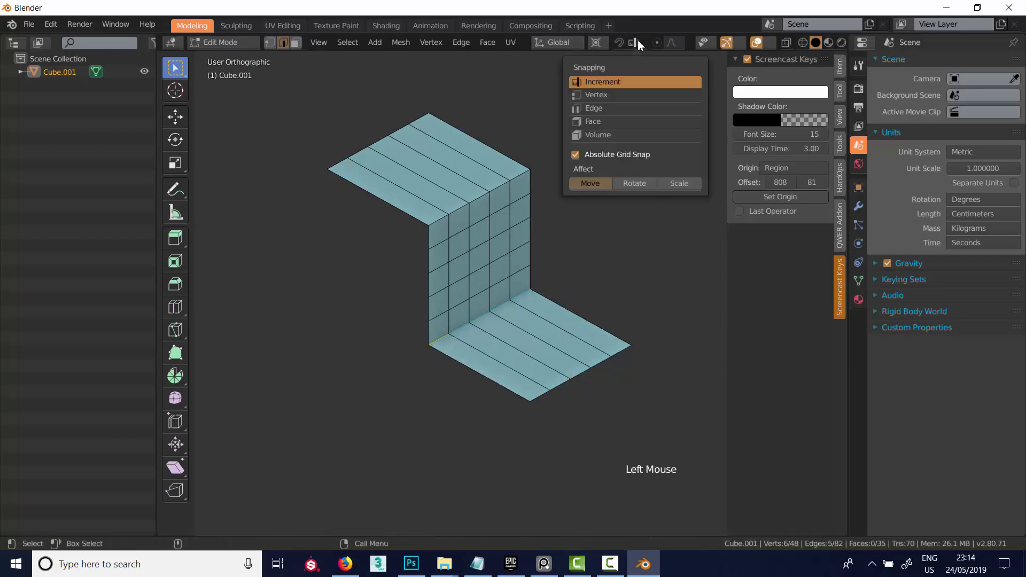
left_click(593, 94)
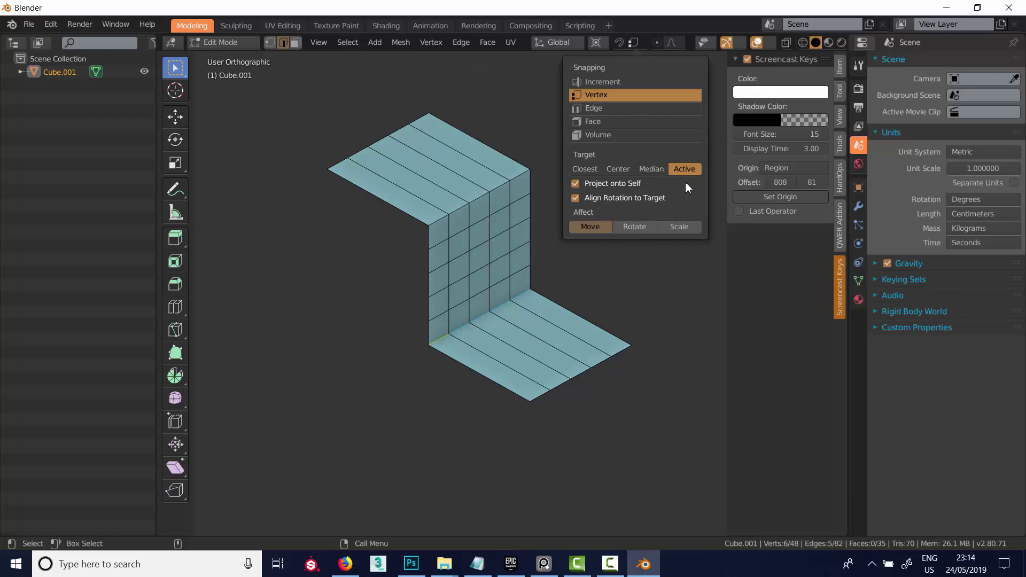
left_click(587, 169)
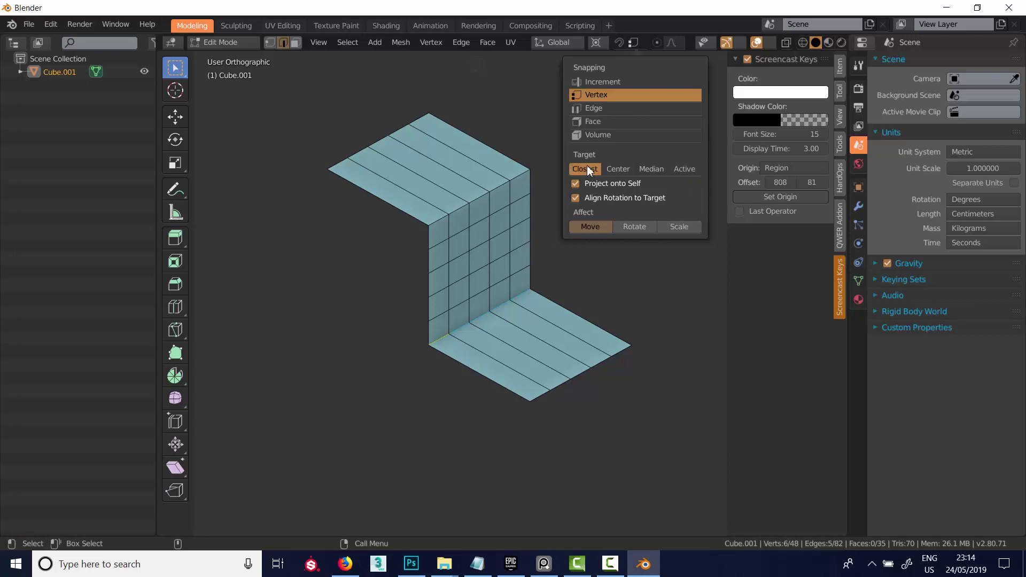
left_click(576, 198)
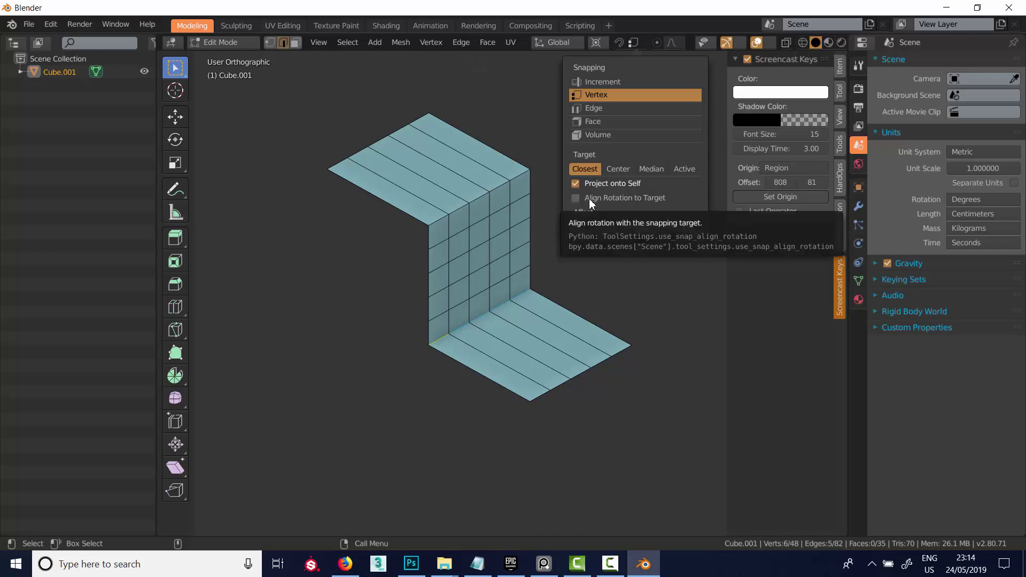
left_click_drag(600, 229, 515, 244, "alt")
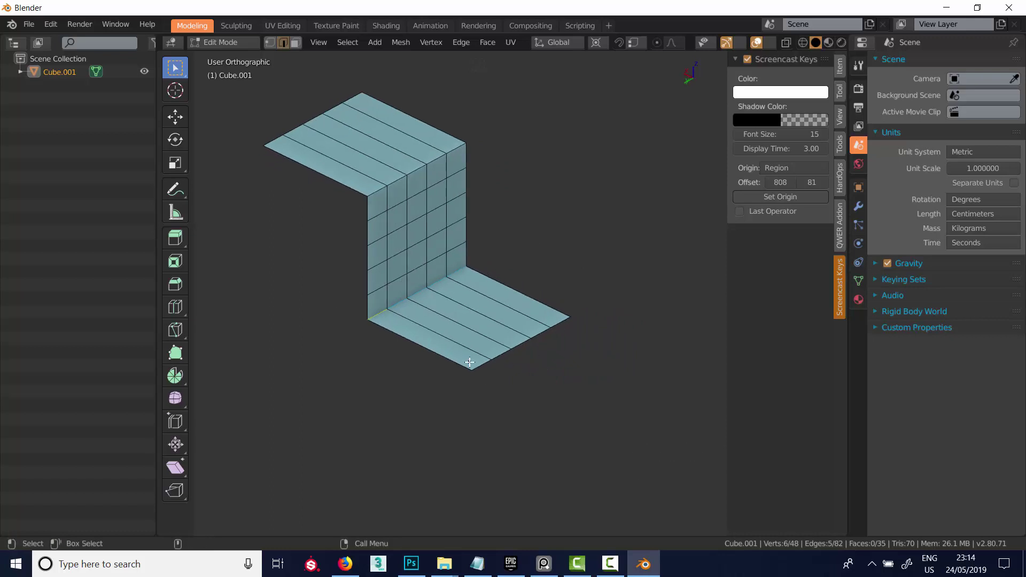
Step: Move the lower flap's edge loop along X, snapping it onto nearby vertices
key("g")
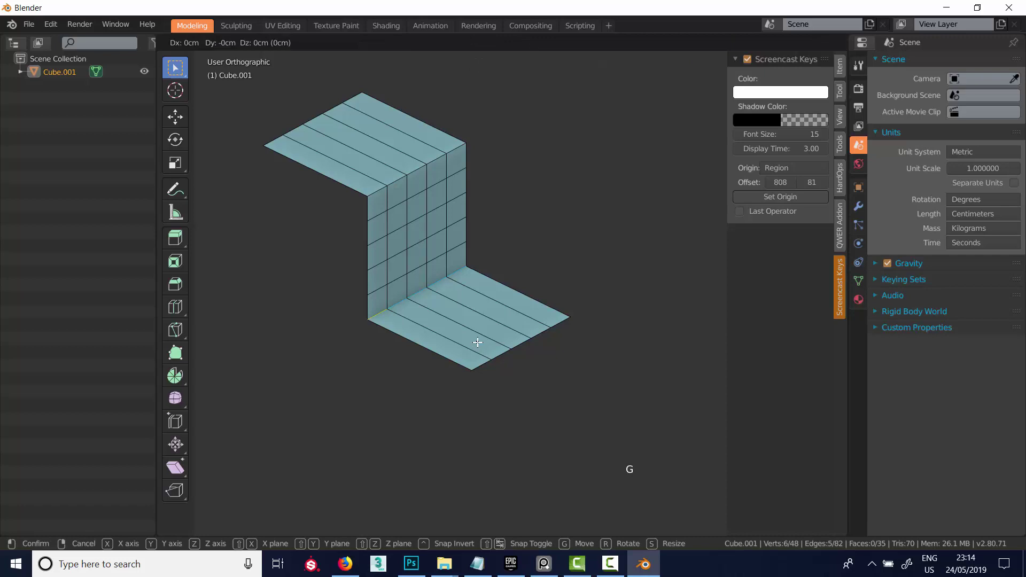
key("x")
key("ctrl")
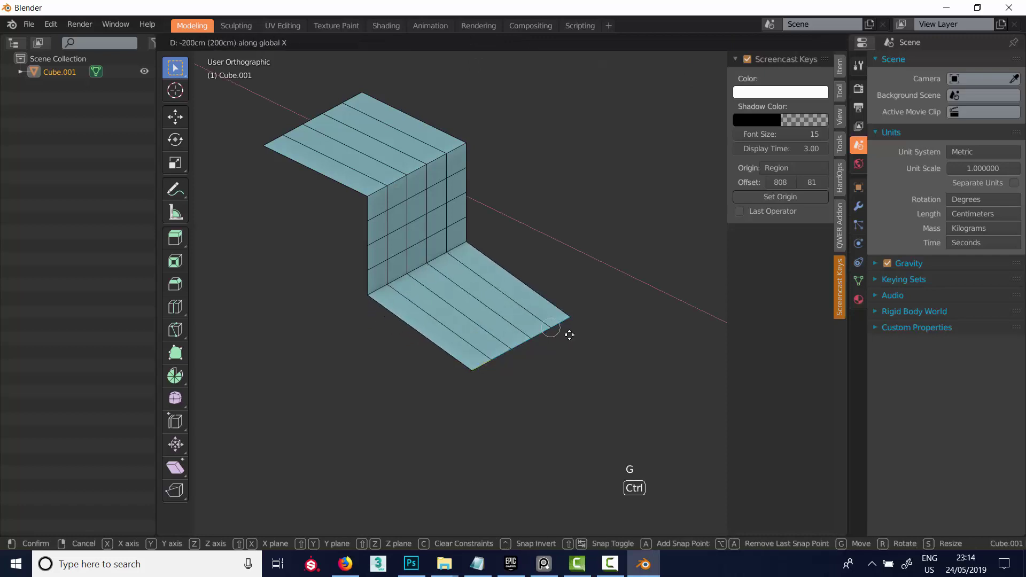
left_click(529, 315)
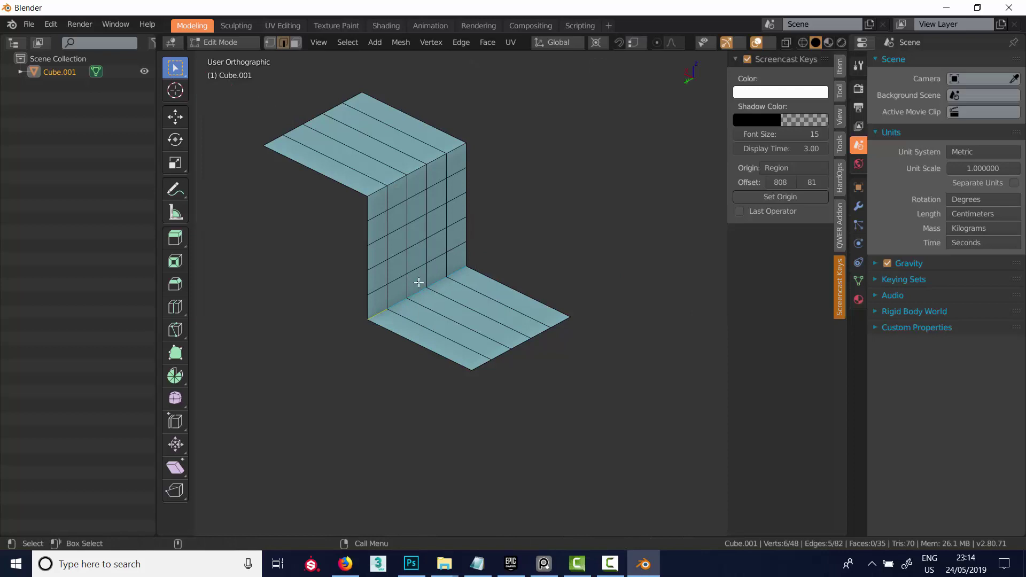
Step: Edge-slide the loop along the strip, snapping it into place at the corner
key("g")
key("g")
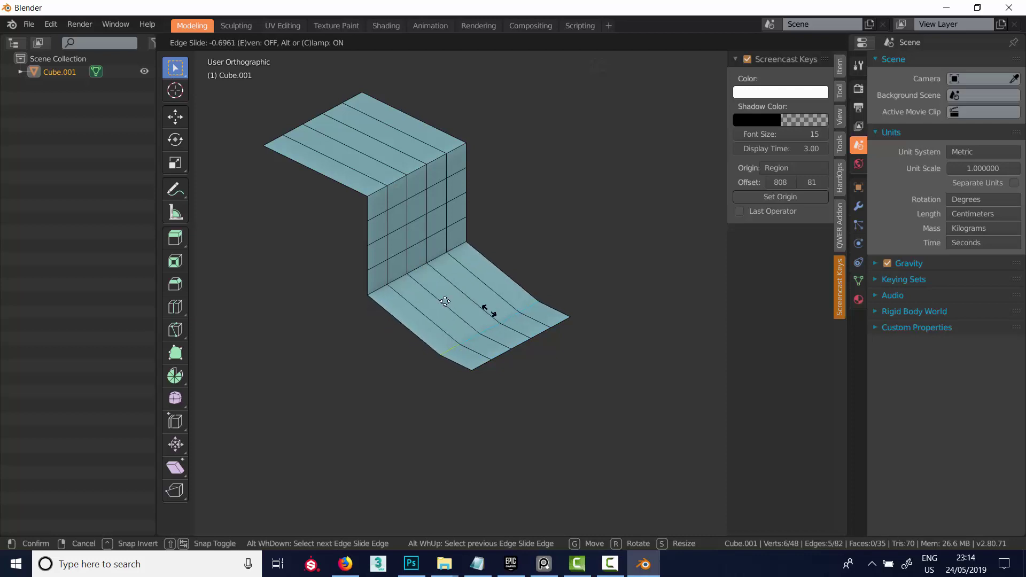
key("ctrl")
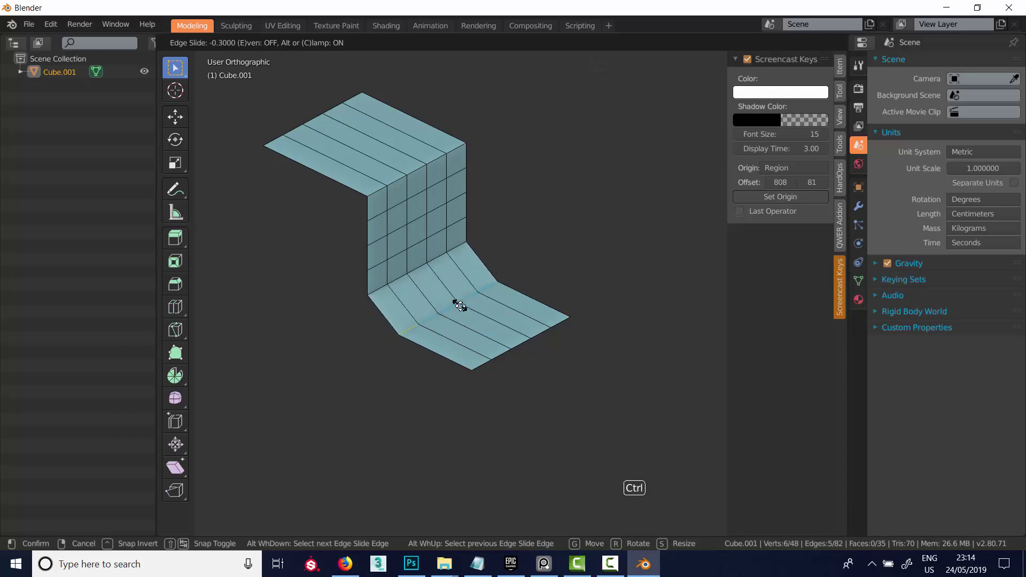
left_click(461, 307)
left_click_drag(509, 291, 544, 184, "alt")
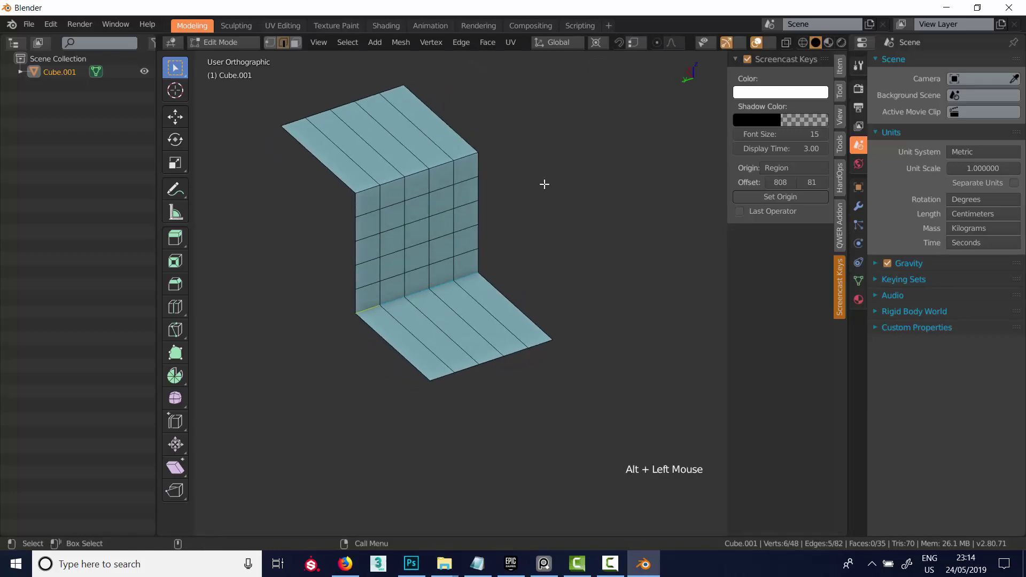
Step: In vertex mode with snapping, trial-move the top-left corner vertex, then cancel it
left_click(633, 43)
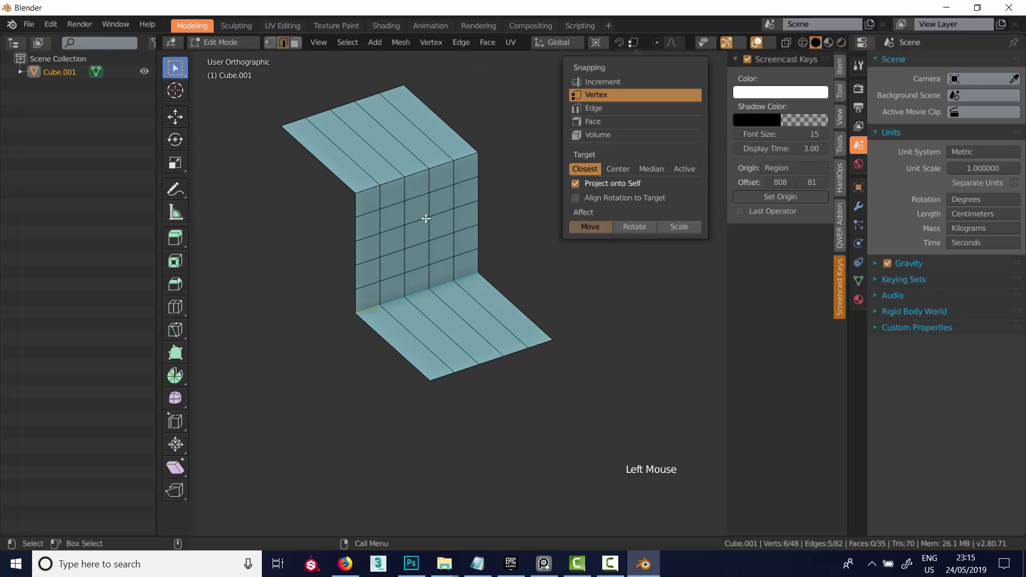
key("1")
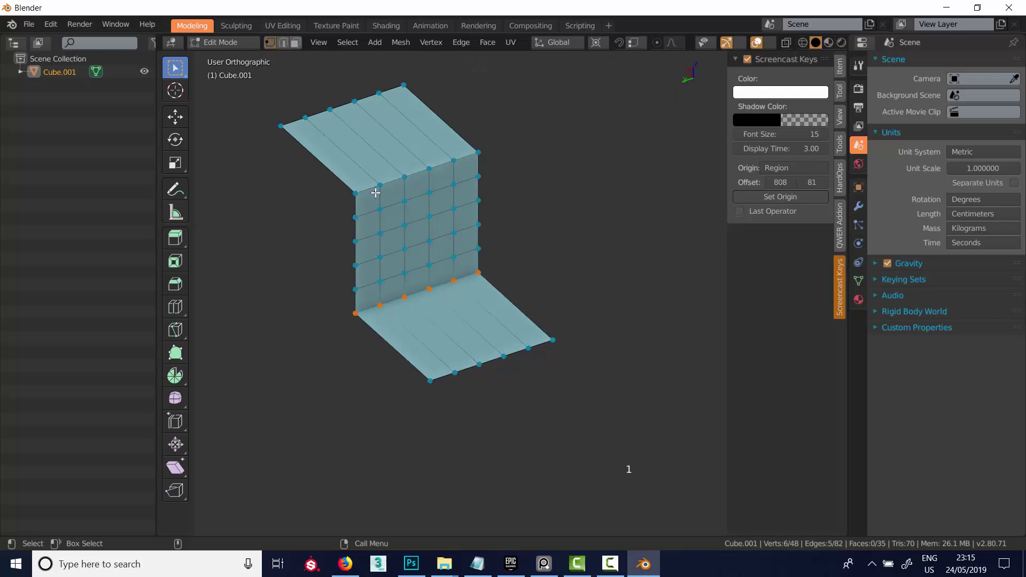
left_click(356, 195)
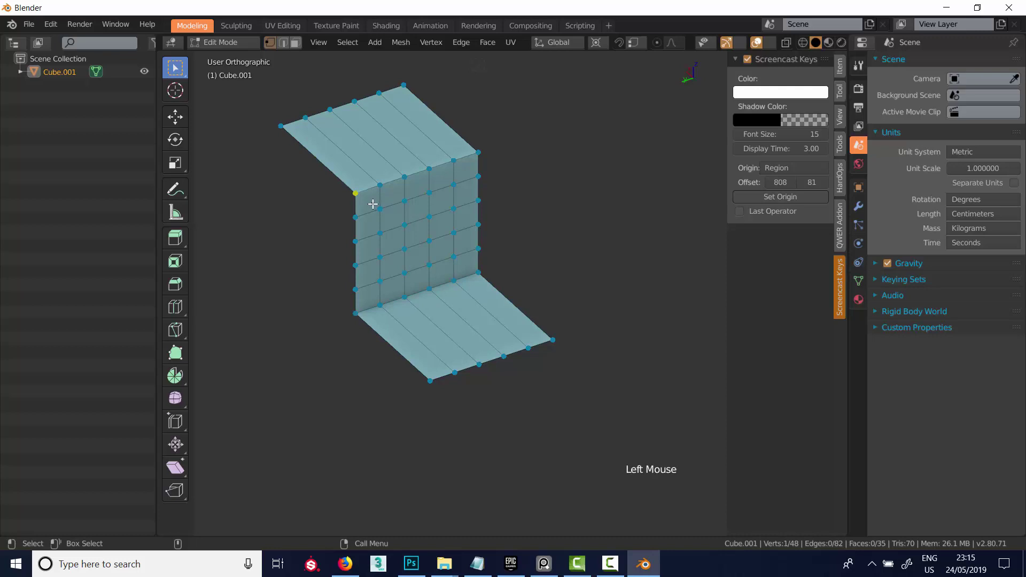
key("g")
key("ctrl")
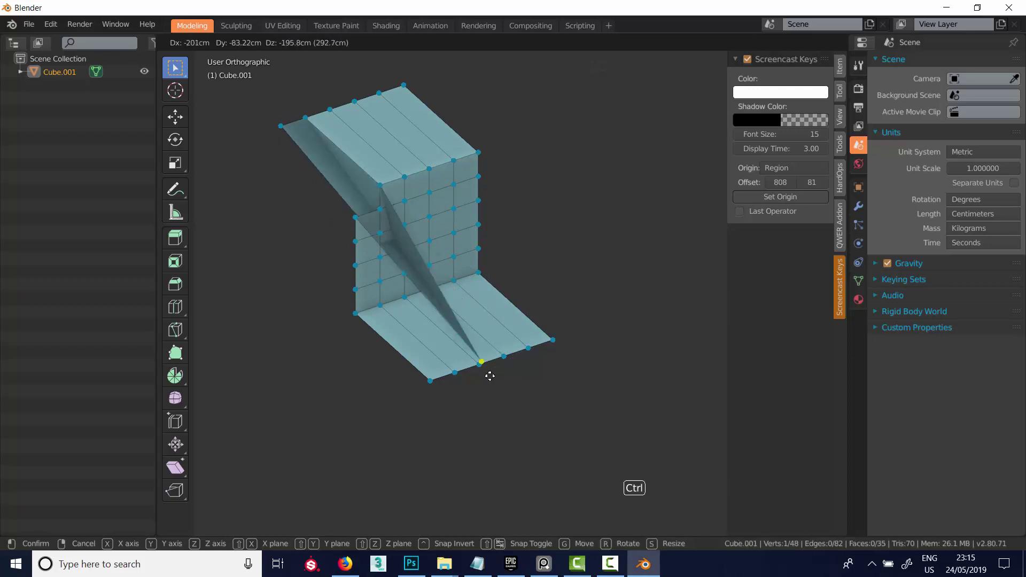
right_click(329, 209)
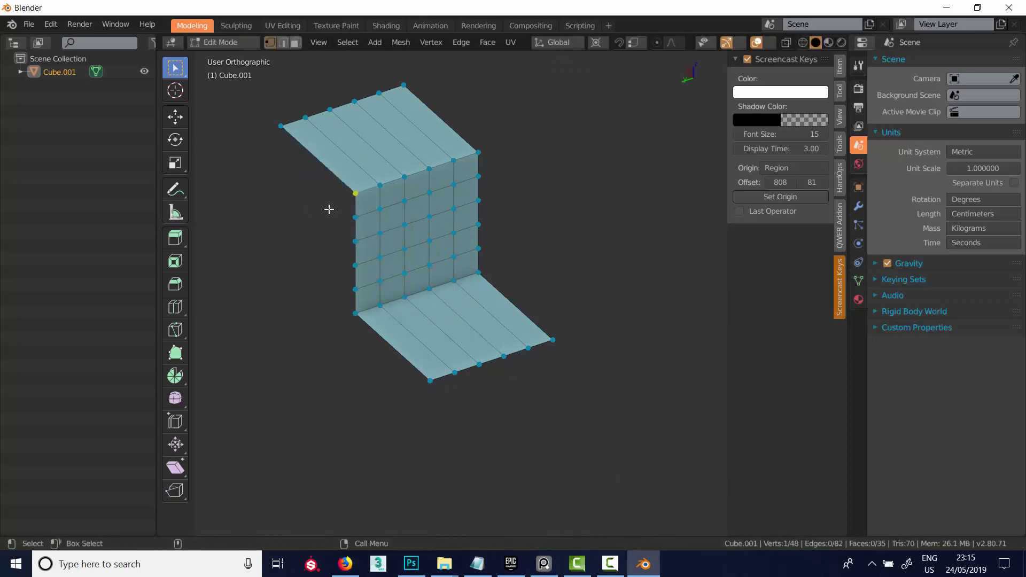
Step: Select the right-side edge loop and move it 100 cm along Y
left_click_drag(329, 209, 385, 195, "alt")
middle_click(417, 194)
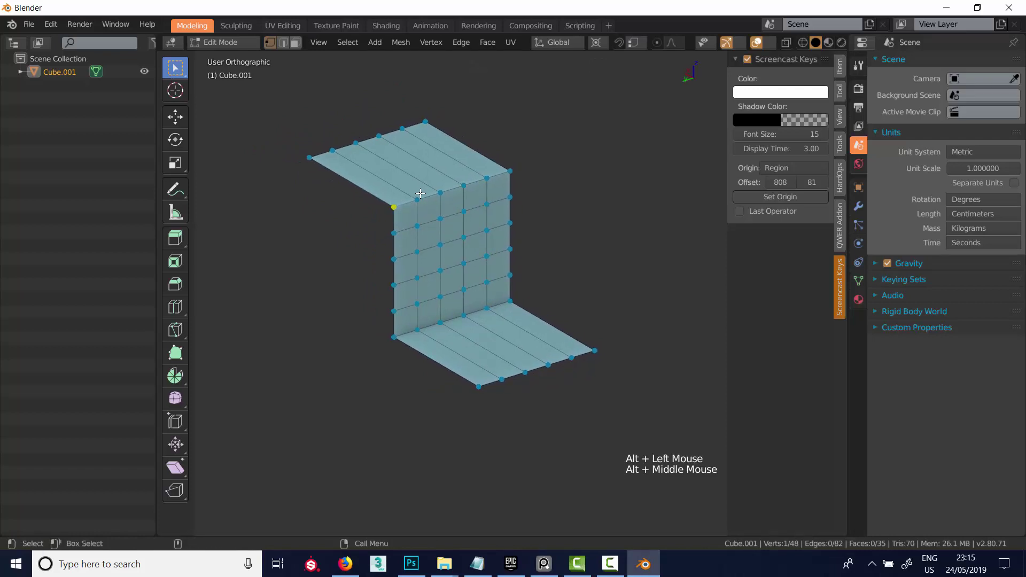
left_click_drag(443, 194, 541, 174, "alt")
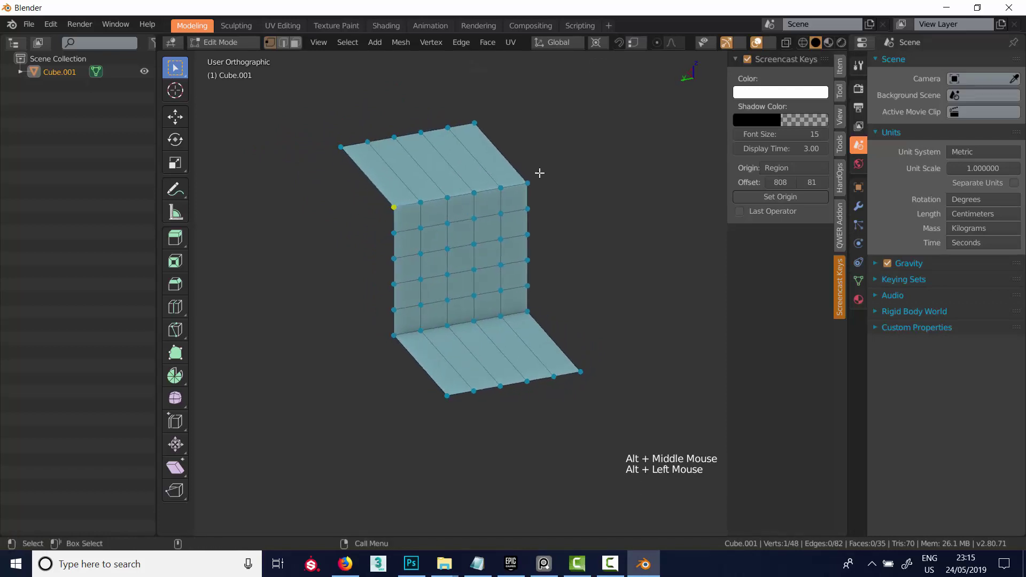
left_click(528, 209, "alt")
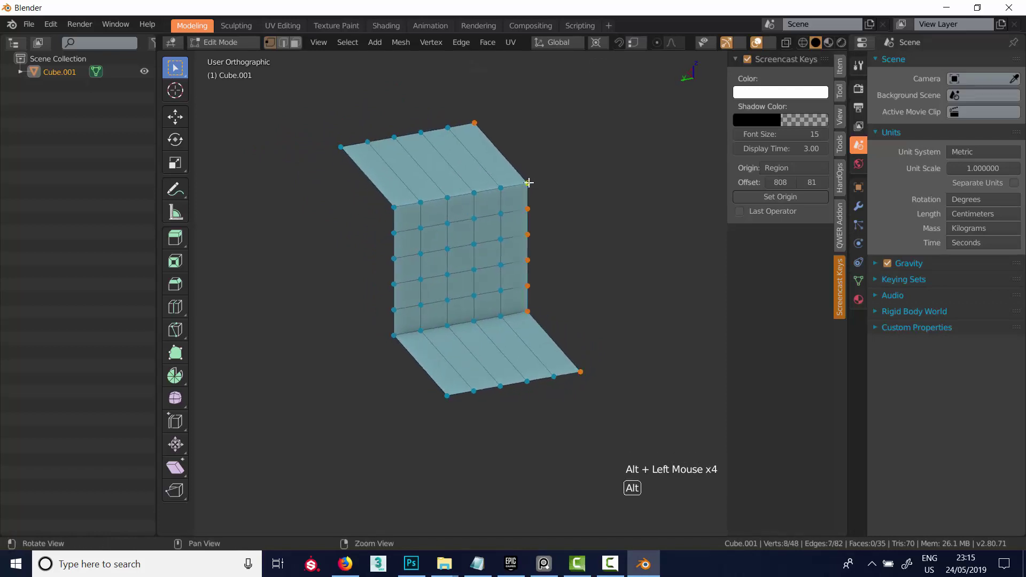
left_click_drag(528, 208, 587, 224, "alt")
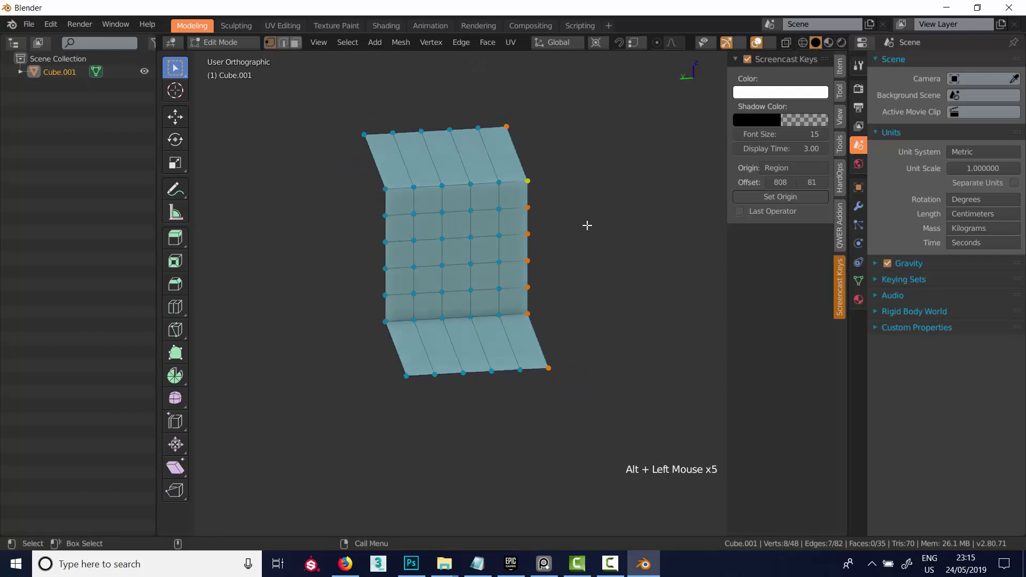
key("g")
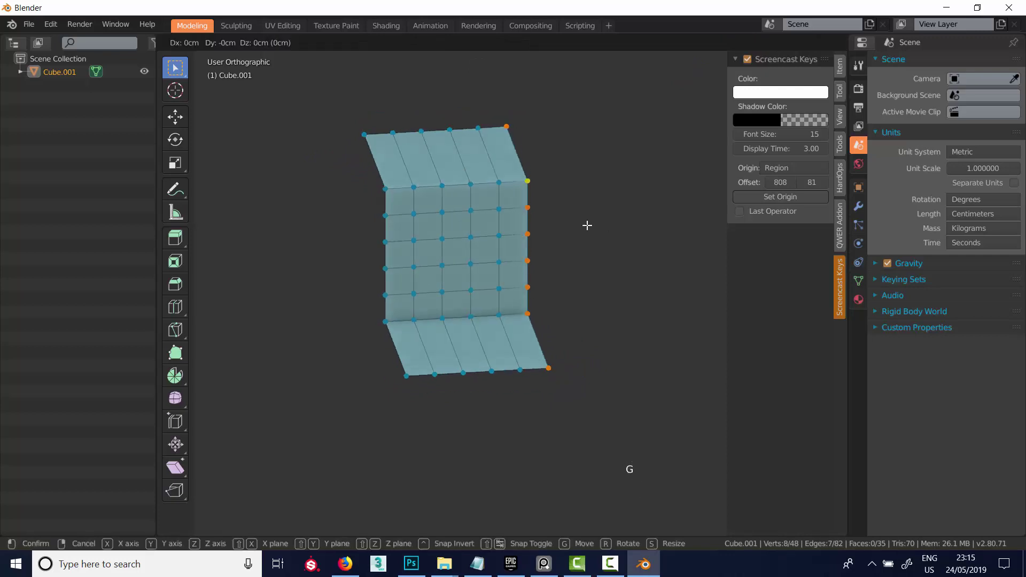
key("y")
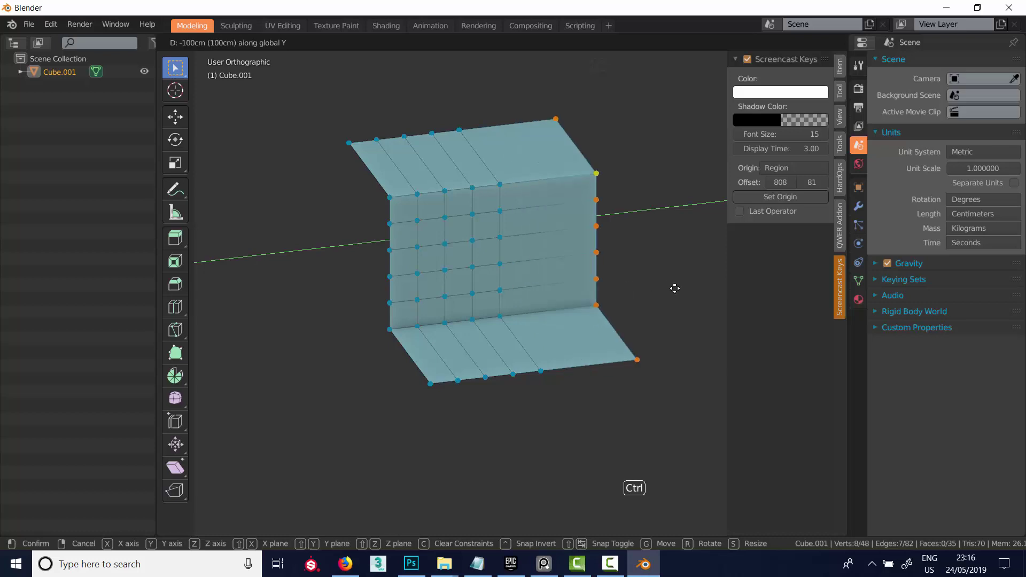
left_click(644, 293)
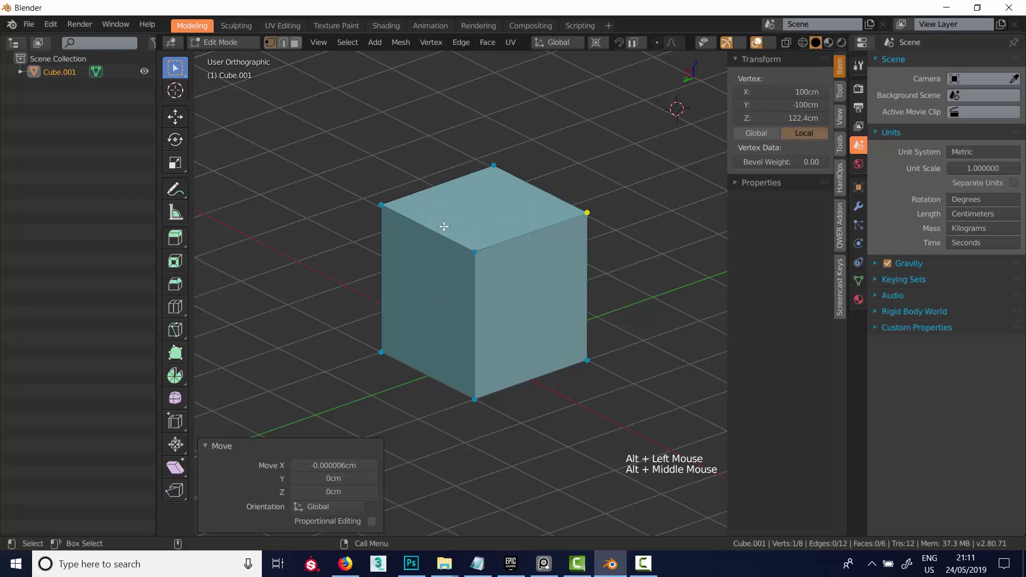
left_click(364, 196)
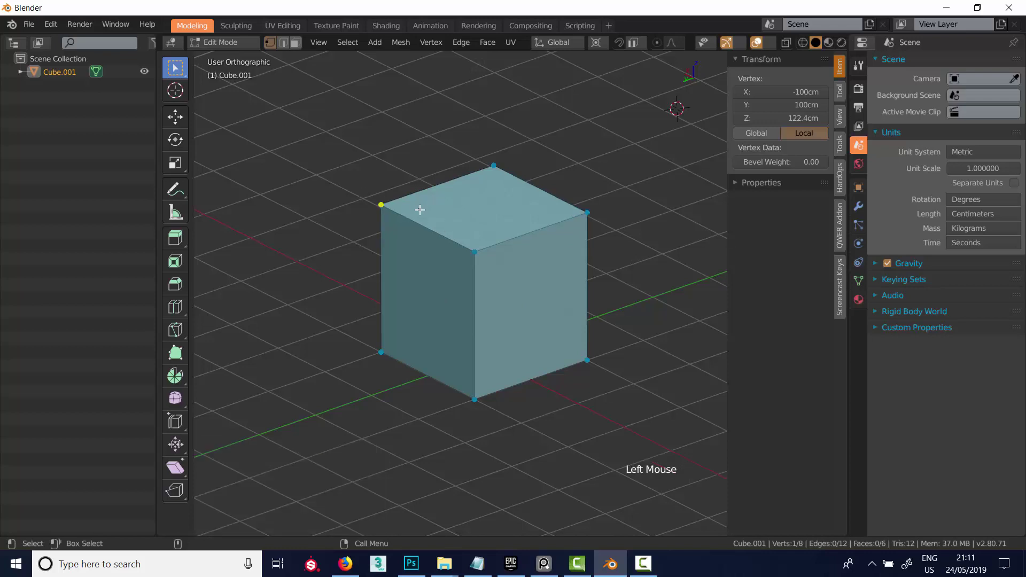
left_click_drag(598, 161, 597, 166, "alt")
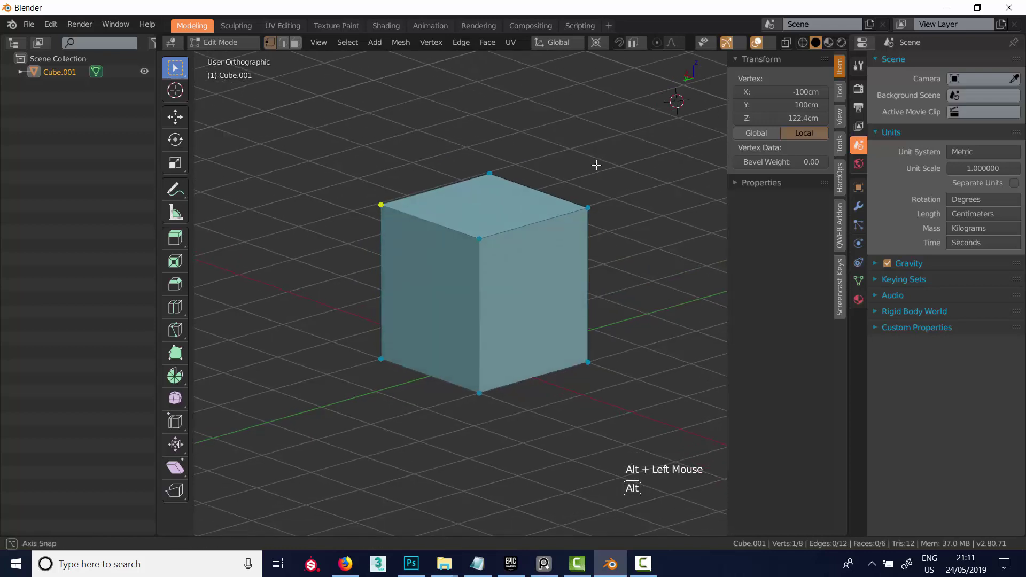
middle_click_drag(597, 165, 575, 202, "alt")
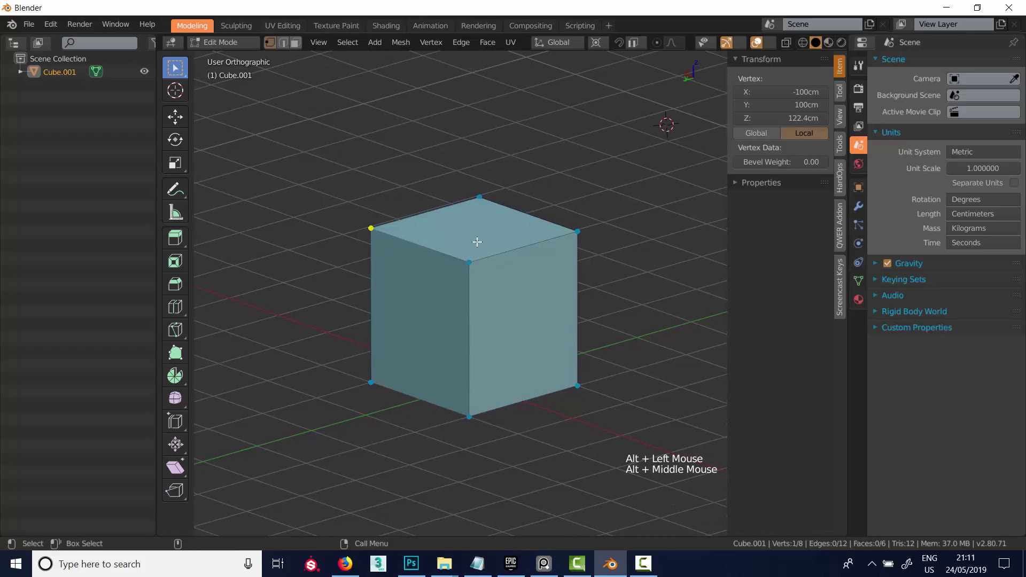
key("period")
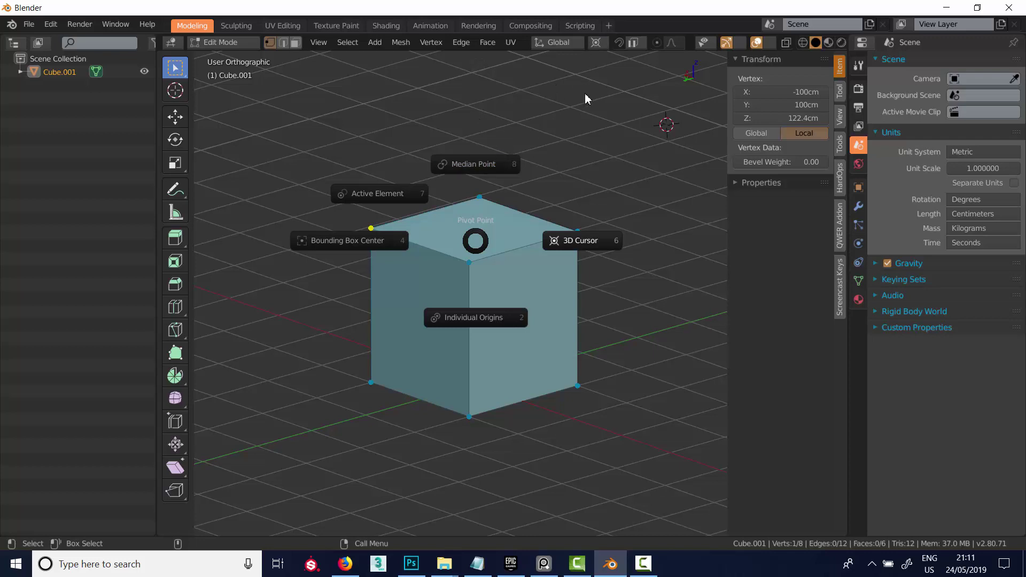
left_click(596, 44)
left_click(596, 44)
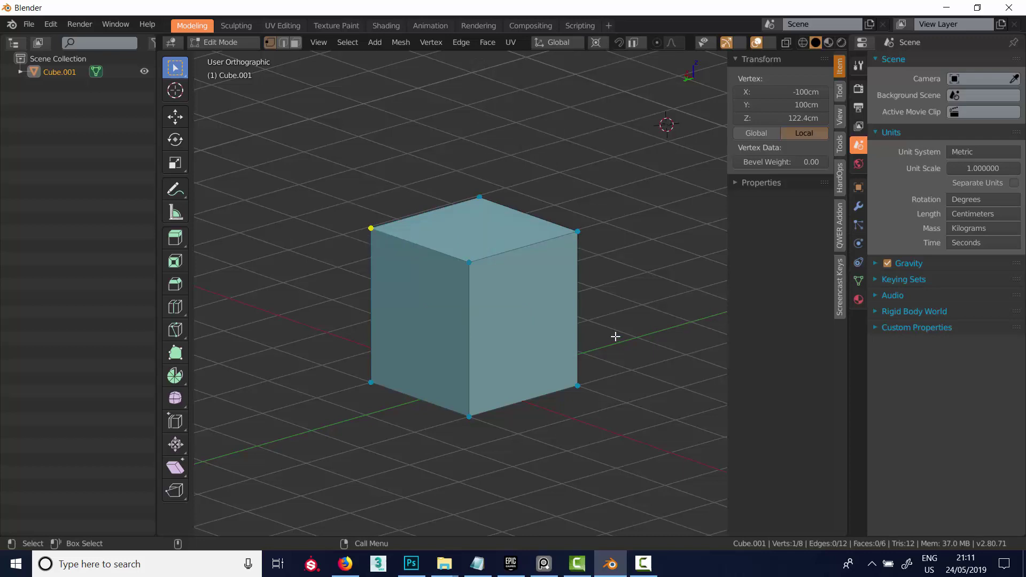